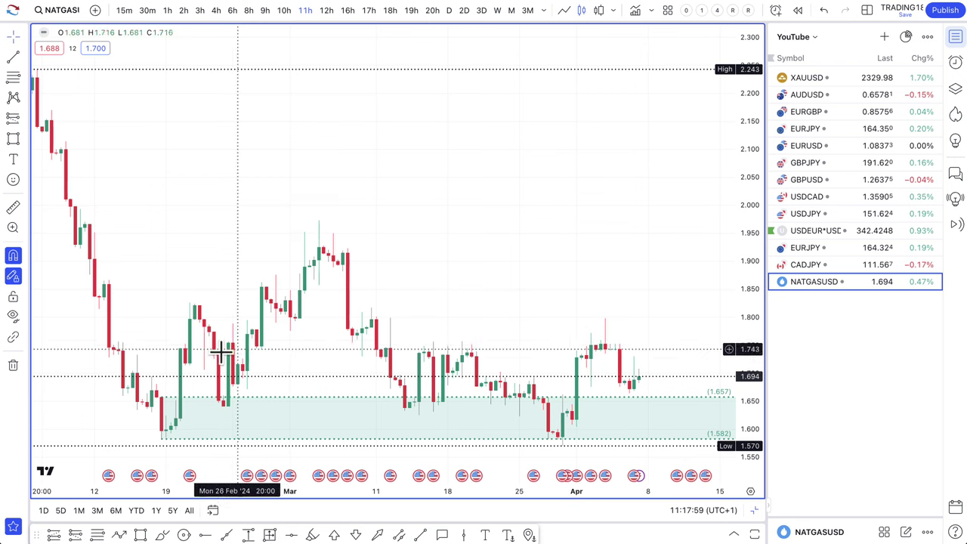
Step: Switch the NATGASUSD chart to the daily timeframe, with the January-to-April 2024 price action in view
{"action": "scroll", "coordinate": [342, 363], "scroll_direction": "down", "scroll_amount": 1}
{"action": "scroll", "coordinate": [342, 363], "scroll_direction": "up", "scroll_amount": 1}
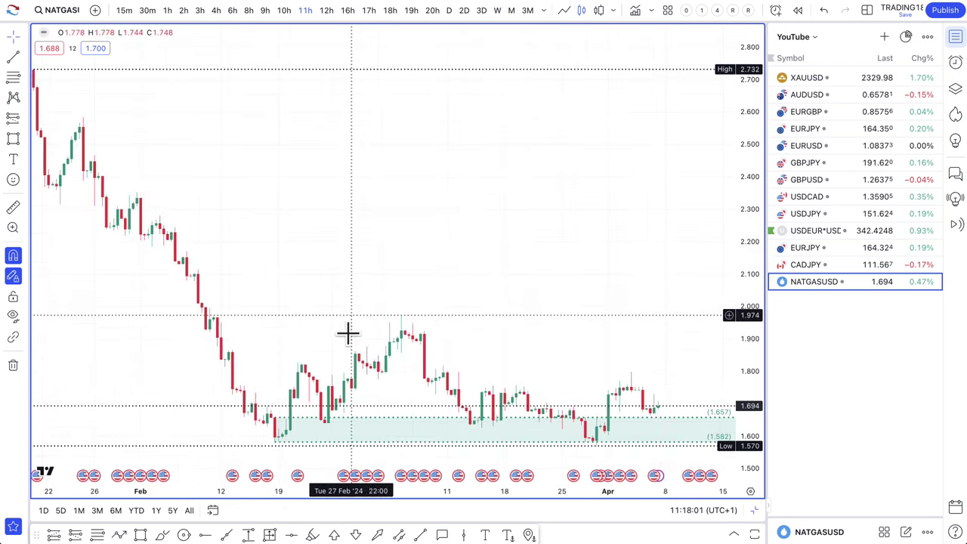
{"action": "scroll", "coordinate": [377, 371], "scroll_direction": "up", "scroll_amount": 2}
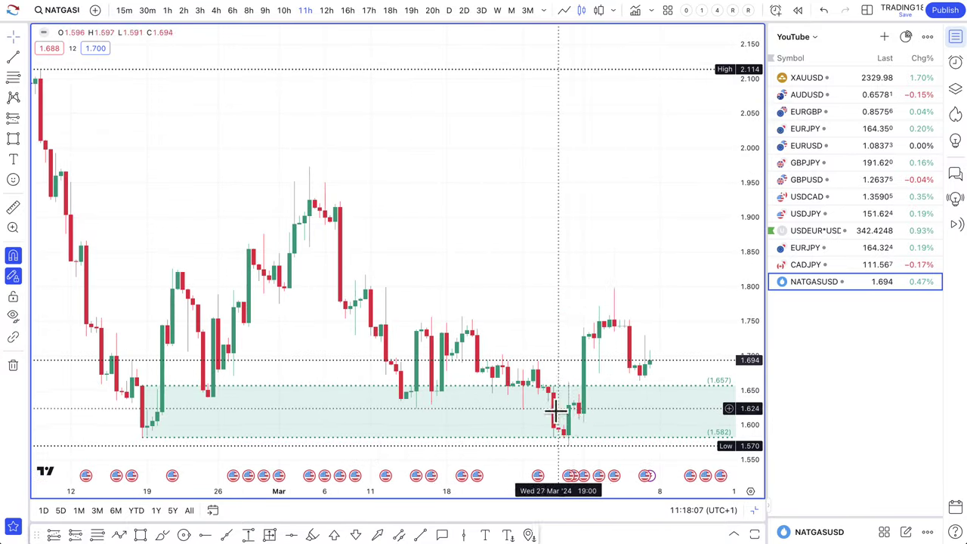
{"action": "left_click", "coordinate": [448, 11]}
{"action": "scroll", "coordinate": [429, 103], "scroll_direction": "up", "scroll_amount": 5}
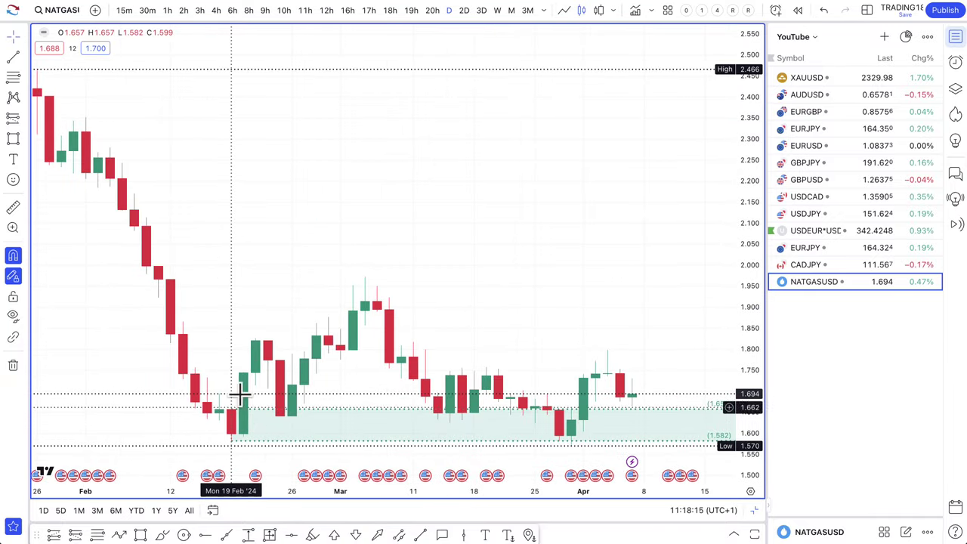
{"action": "scroll", "coordinate": [238, 370], "scroll_direction": "down", "scroll_amount": 1}
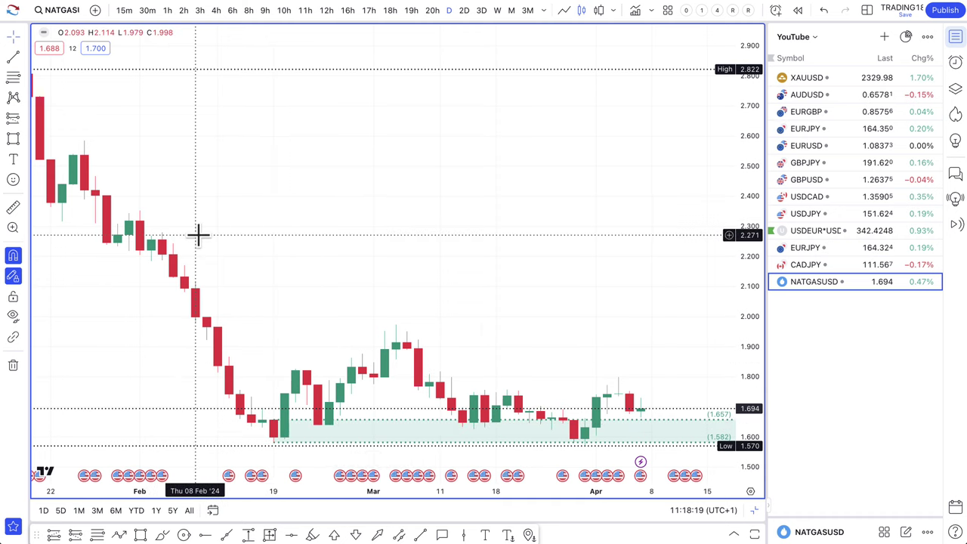
Step: Start a Path at the 19 February low and trace the rising swings through each high and low to the 5 March high at 1.973
{"action": "left_click", "coordinate": [118, 535]}
{"action": "left_click", "coordinate": [273, 441]}
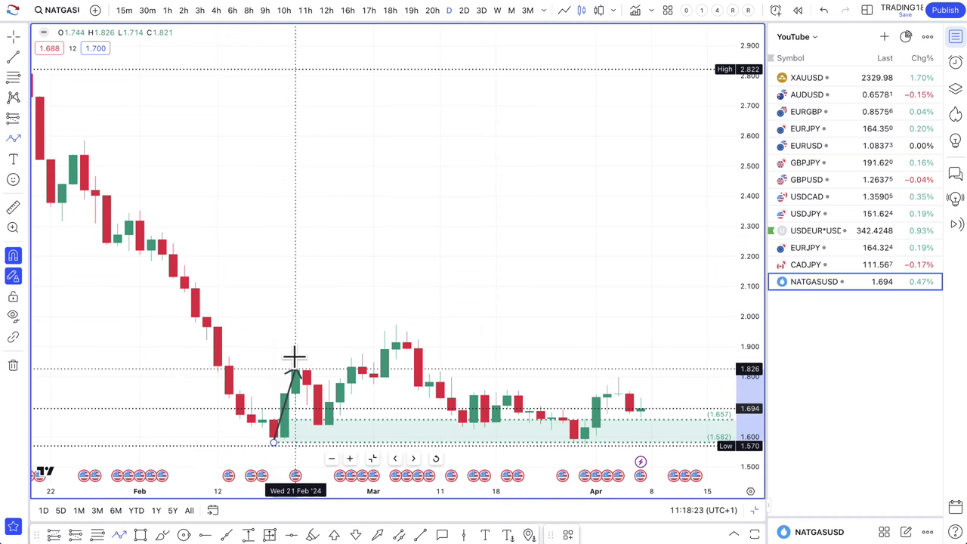
{"action": "left_click", "coordinate": [294, 357]}
{"action": "left_click", "coordinate": [325, 433]}
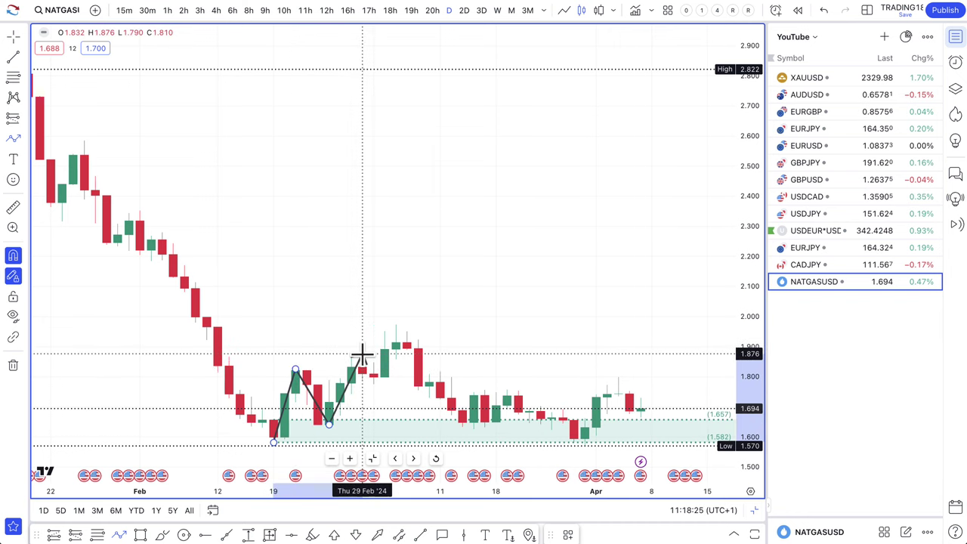
{"action": "left_click", "coordinate": [373, 384]}
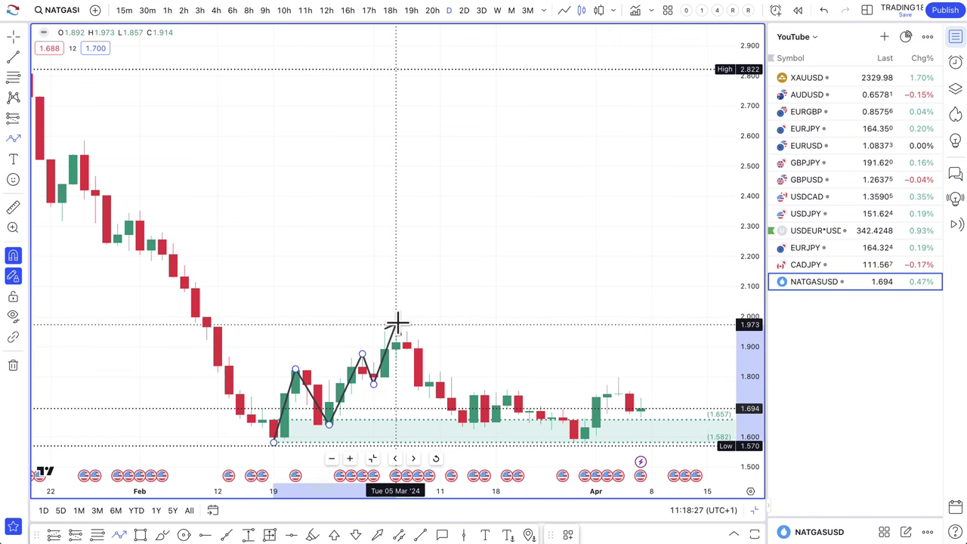
{"action": "left_click", "coordinate": [396, 324]}
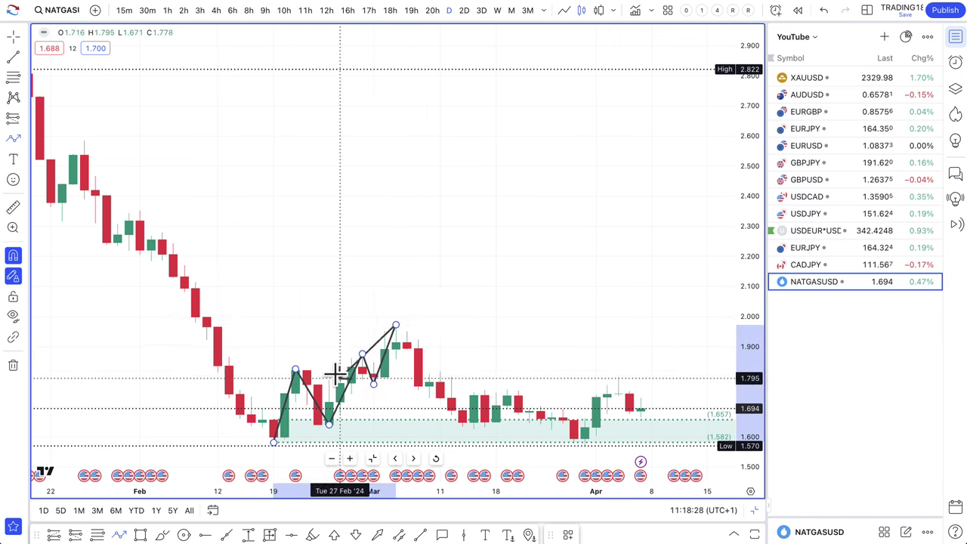
{"action": "left_click", "coordinate": [274, 442]}
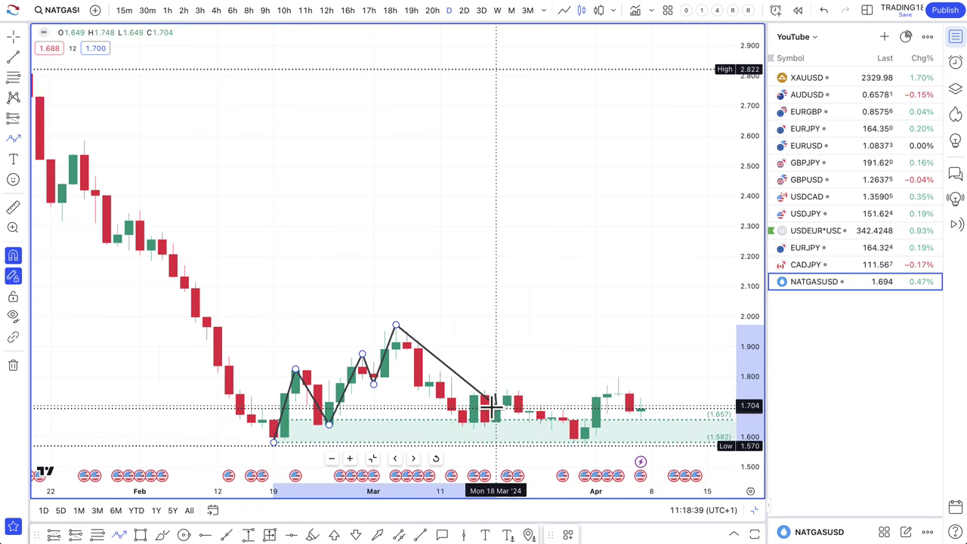
Step: Continue the path down to the 13 March low and the 28 March low at 1.570, and finish it at the 3 April high
{"action": "left_click", "coordinate": [462, 428]}
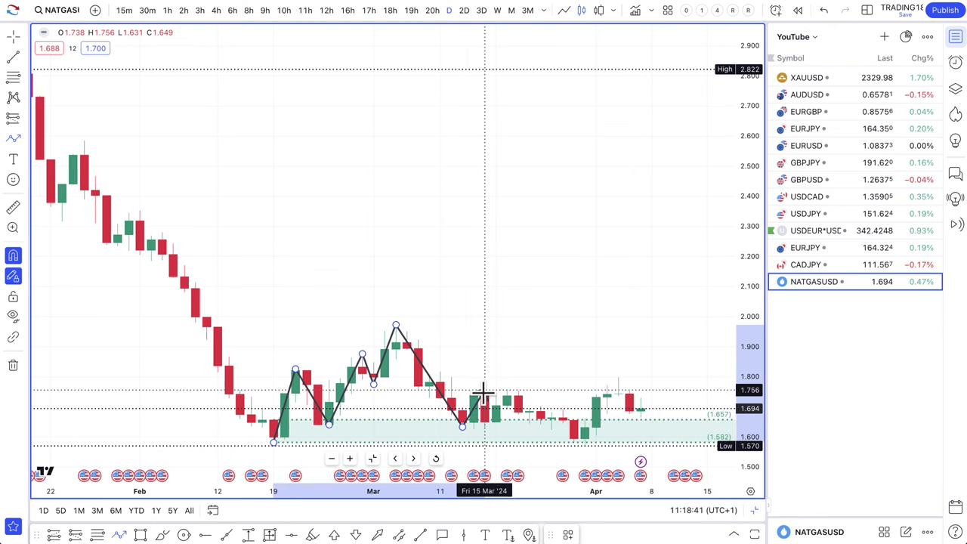
{"action": "scroll", "coordinate": [484, 389], "scroll_direction": "up", "scroll_amount": 3}
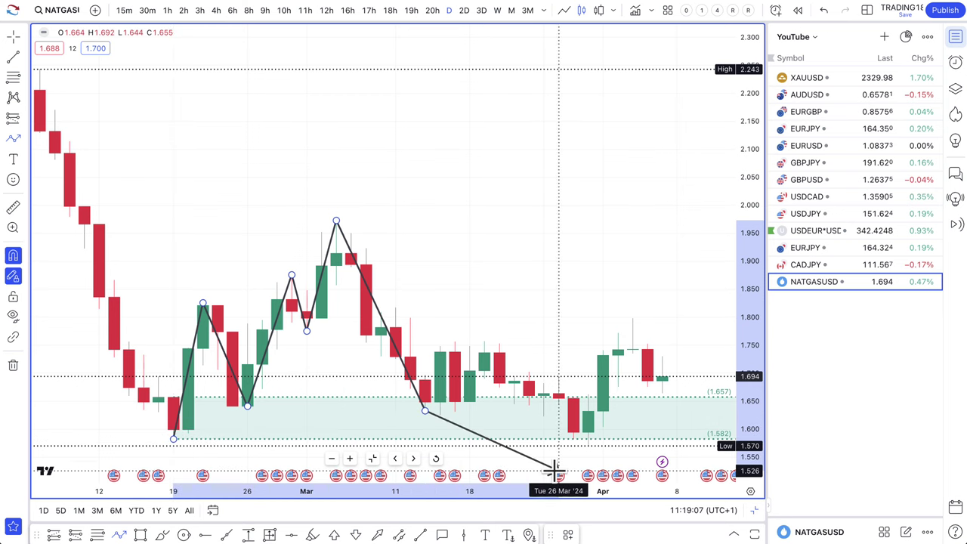
{"action": "left_click", "coordinate": [587, 444]}
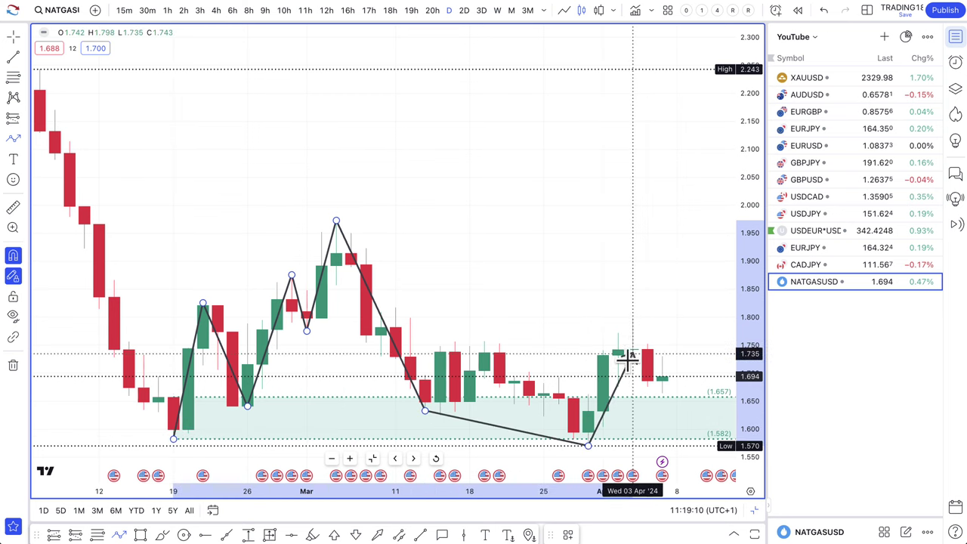
{"action": "left_click", "coordinate": [632, 318]}
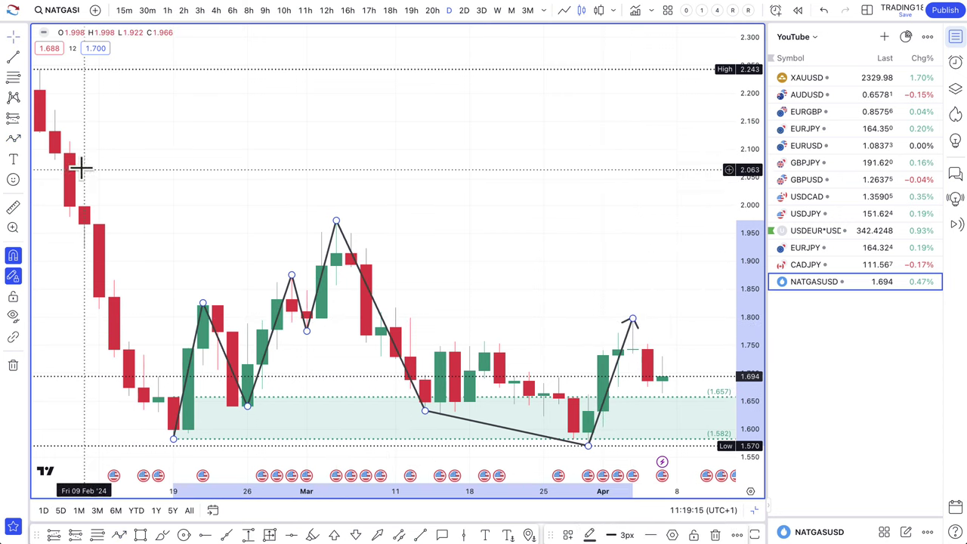
Step: Switch to the 4-hour timeframe and place a Long Position with its entry at 1.618 on the 28 March candle
{"action": "left_click", "coordinate": [216, 10]}
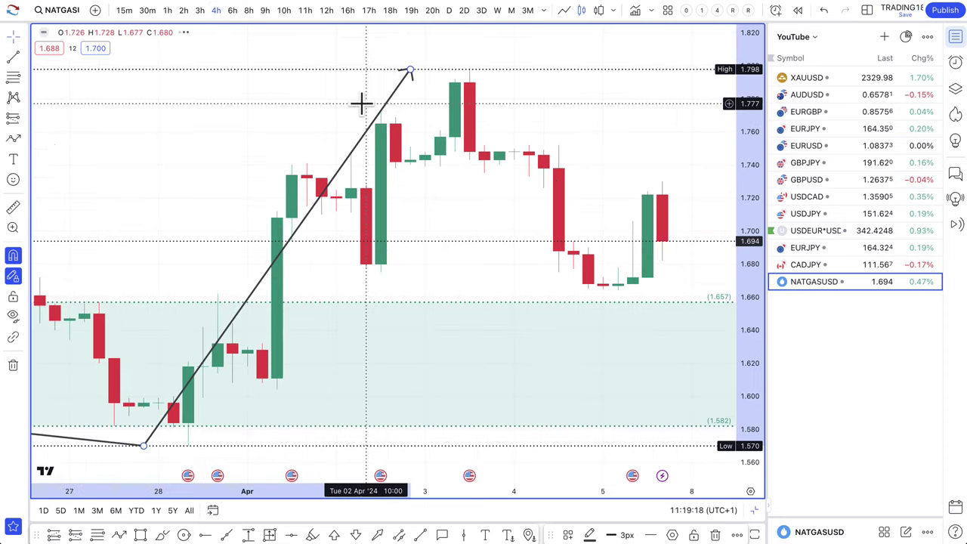
{"action": "scroll", "coordinate": [360, 102], "scroll_direction": "down", "scroll_amount": 5}
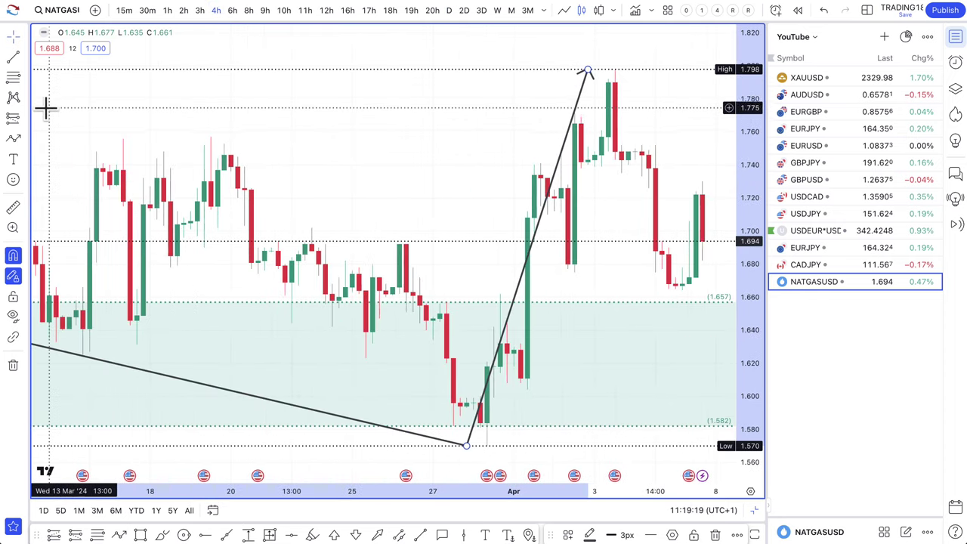
{"action": "left_click", "coordinate": [25, 117]}
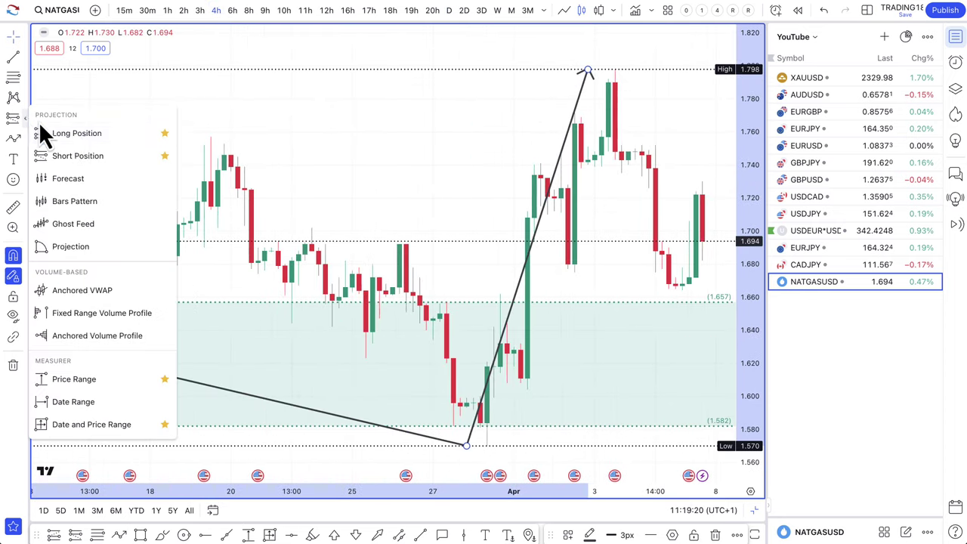
{"action": "left_click", "coordinate": [84, 134]}
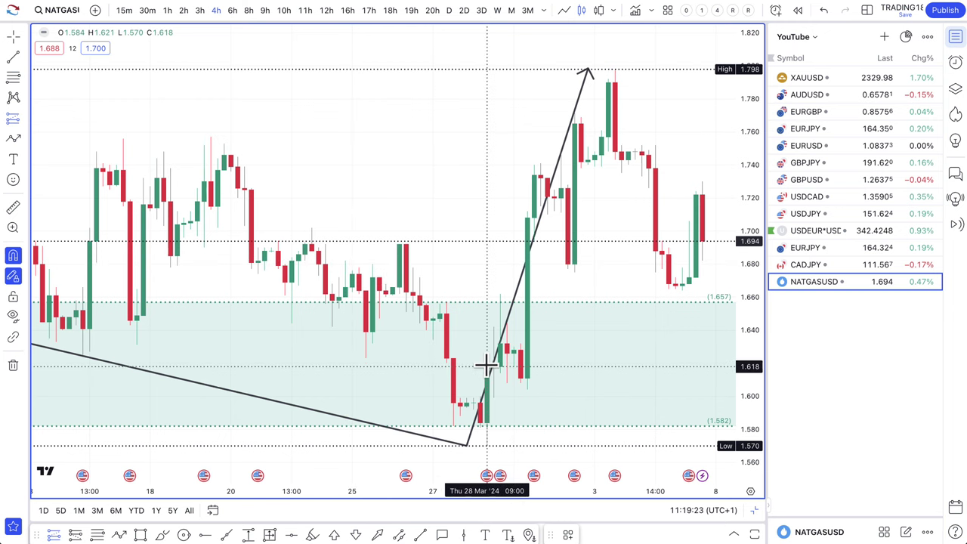
{"action": "left_click", "coordinate": [486, 365]}
Step: Set the long position's stop to about 1.554 and its target to about 1.751, and extend it to 10 April 2024
{"action": "scroll", "coordinate": [556, 371], "scroll_direction": "down", "scroll_amount": 3}
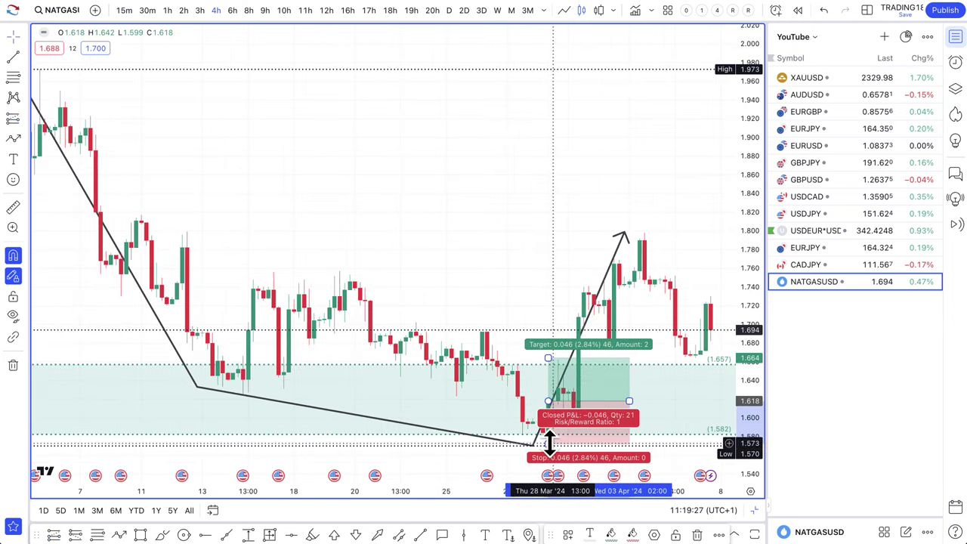
{"action": "mouse_move", "coordinate": [547, 442]}
{"action": "left_mouse_down"}
{"action": "mouse_move", "coordinate": [548, 454]}
{"action": "mouse_move", "coordinate": [611, 453]}
{"action": "mouse_move", "coordinate": [612, 462]}
{"action": "left_mouse_up"}
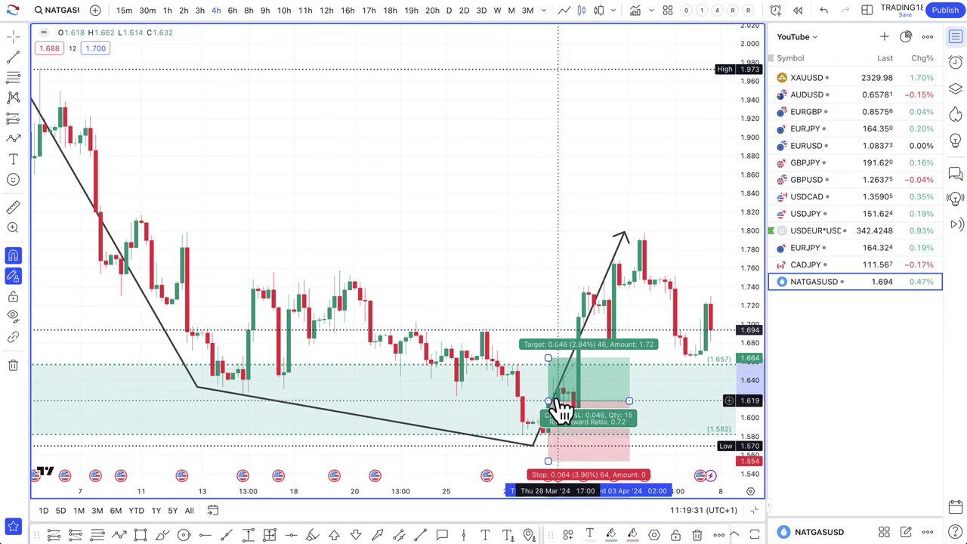
{"action": "left_click_drag", "start_coordinate": [548, 359], "coordinate": [557, 277]}
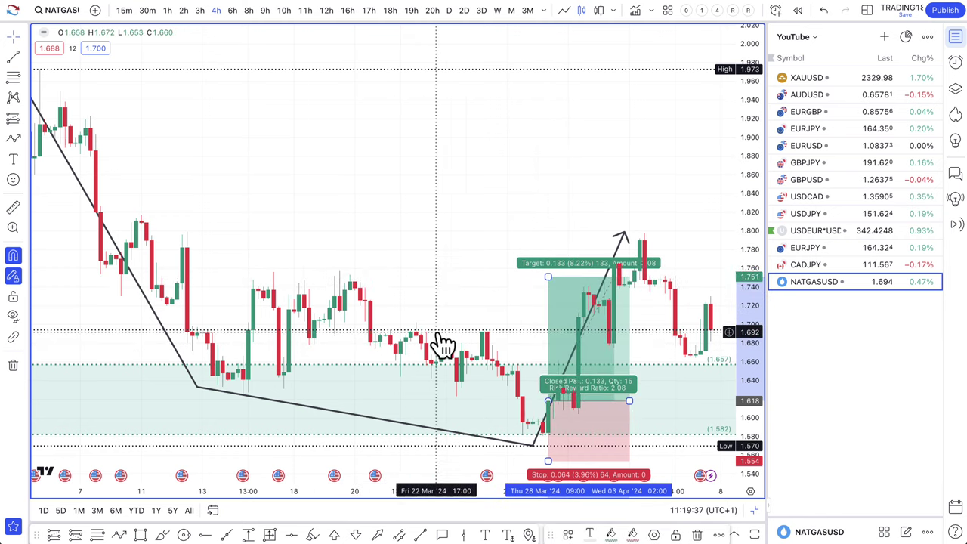
{"action": "scroll", "coordinate": [438, 345], "scroll_direction": "down", "scroll_amount": 3}
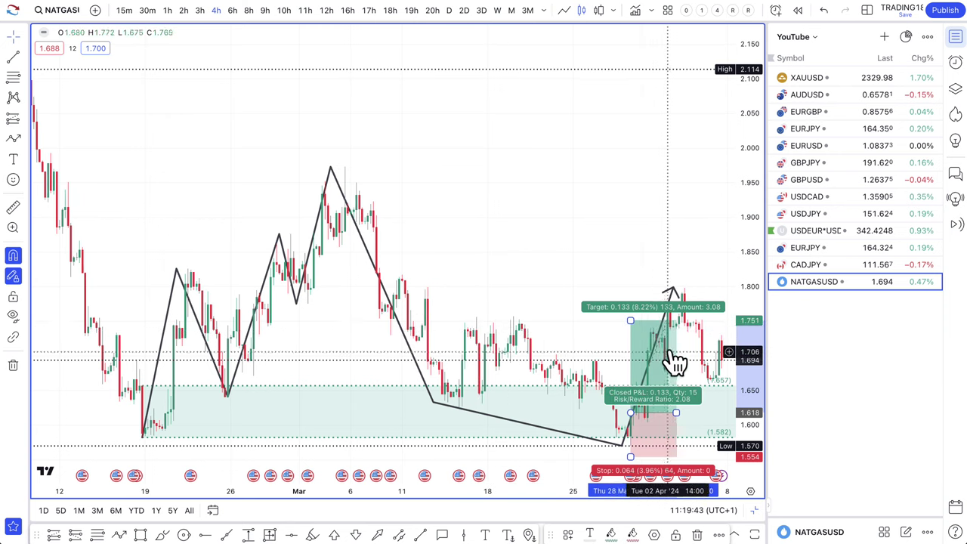
{"action": "scroll", "coordinate": [686, 376], "scroll_direction": "up", "scroll_amount": 3}
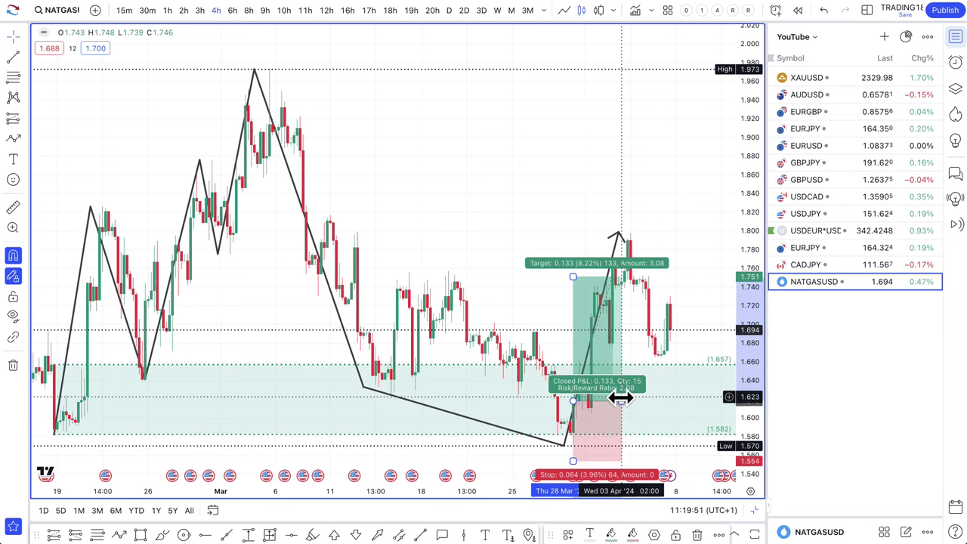
{"action": "left_click_drag", "start_coordinate": [620, 398], "coordinate": [715, 400]}
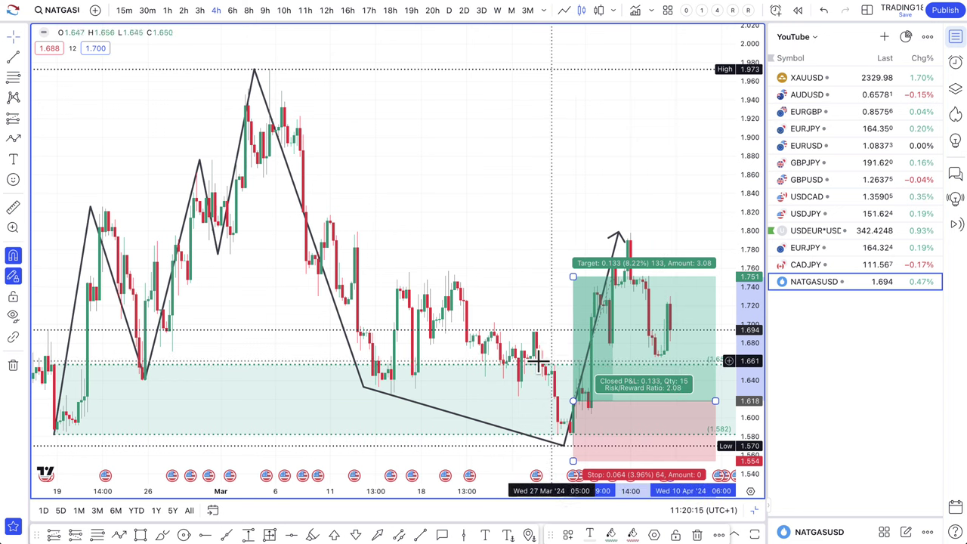
Step: Return to the daily timeframe and raise the path's 28 March low point from the wick to the bottom of the candle body
{"action": "scroll", "coordinate": [456, 308], "scroll_direction": "down", "scroll_amount": 3}
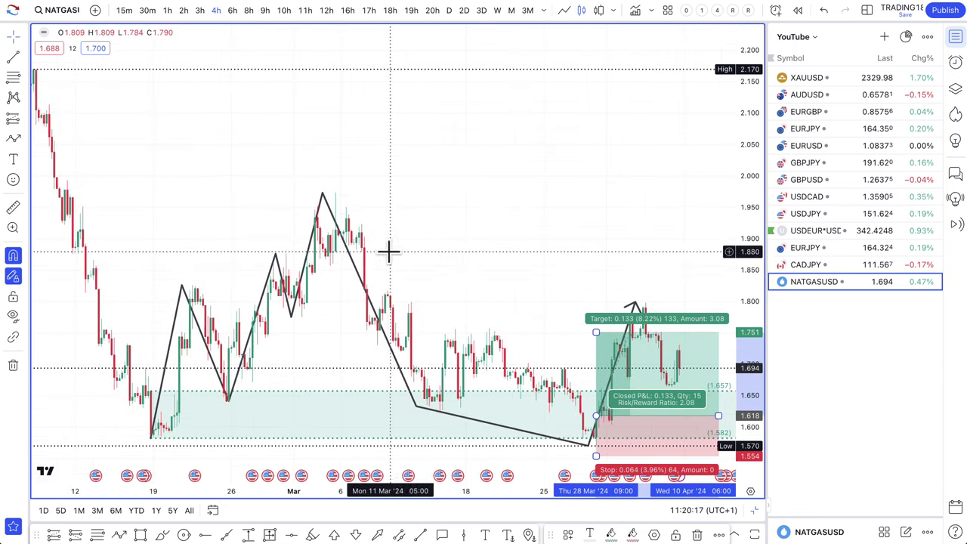
{"action": "left_click", "coordinate": [449, 10]}
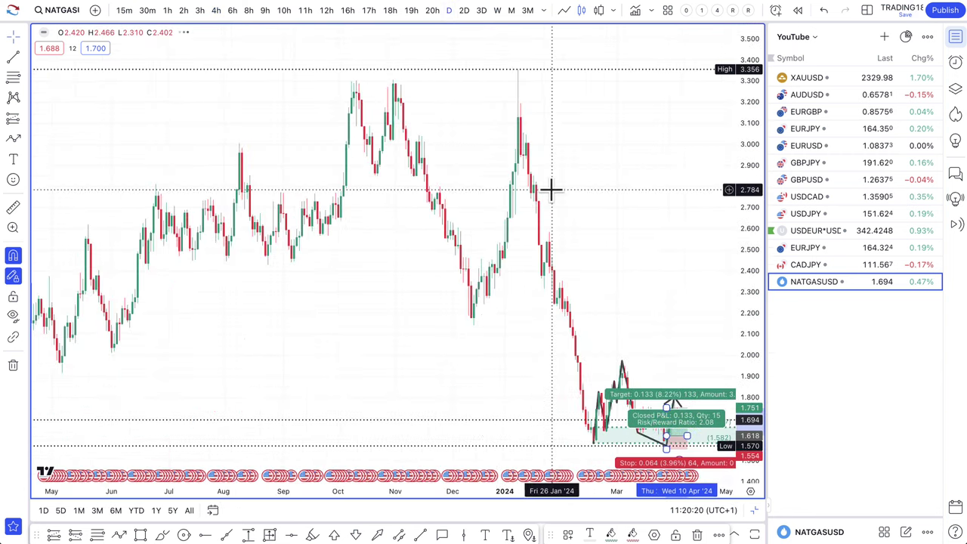
{"action": "scroll", "coordinate": [551, 190], "scroll_direction": "up", "scroll_amount": 5}
{"action": "scroll", "coordinate": [550, 189], "scroll_direction": "up", "scroll_amount": 5}
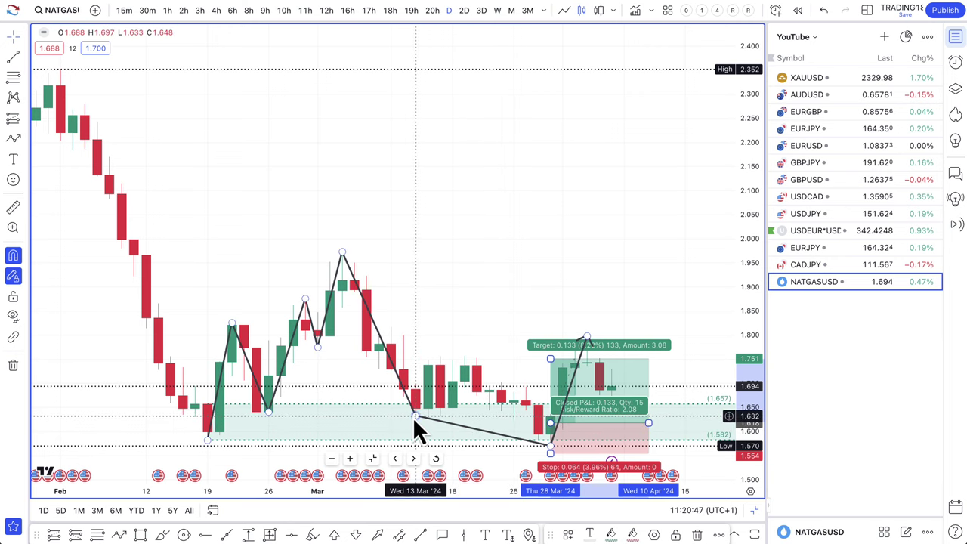
{"action": "mouse_move", "coordinate": [550, 444]}
{"action": "left_mouse_down"}
{"action": "mouse_move", "coordinate": [476, 373]}
{"action": "mouse_move", "coordinate": [550, 447]}
{"action": "left_mouse_up"}
{"action": "left_click", "coordinate": [567, 446]}
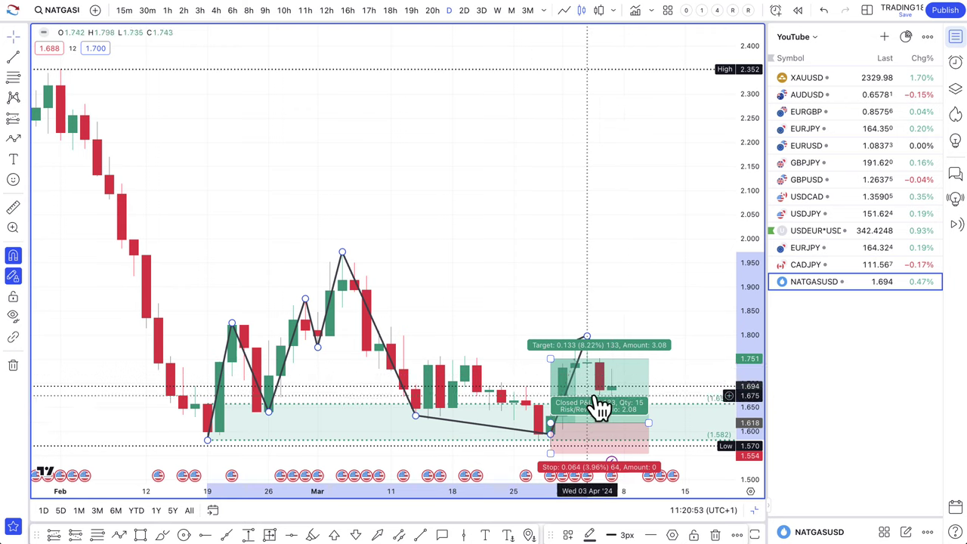
{"action": "left_click", "coordinate": [692, 340]}
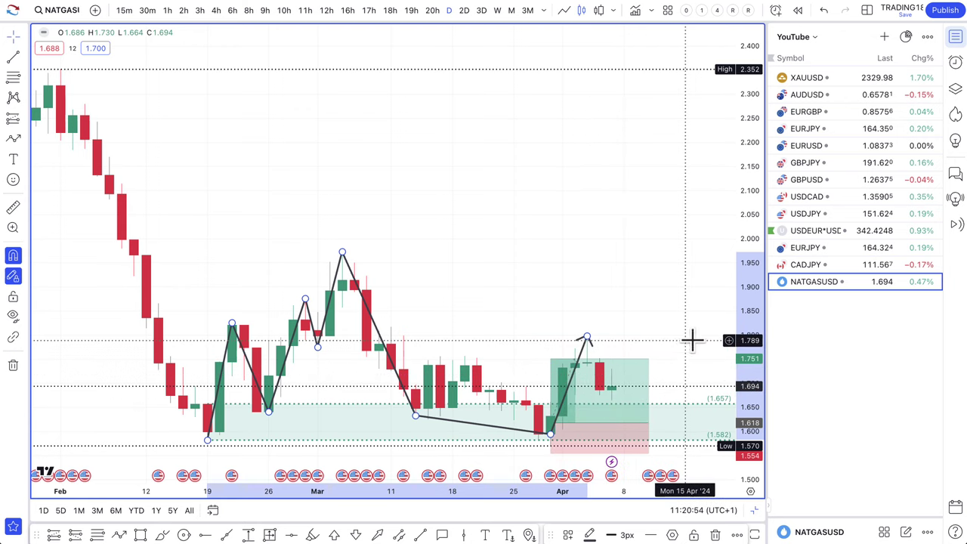
Step: Open the CADJPY chart and examine the short and long positions drawn around the resistance zone from late March to early April
{"action": "left_click", "coordinate": [833, 270]}
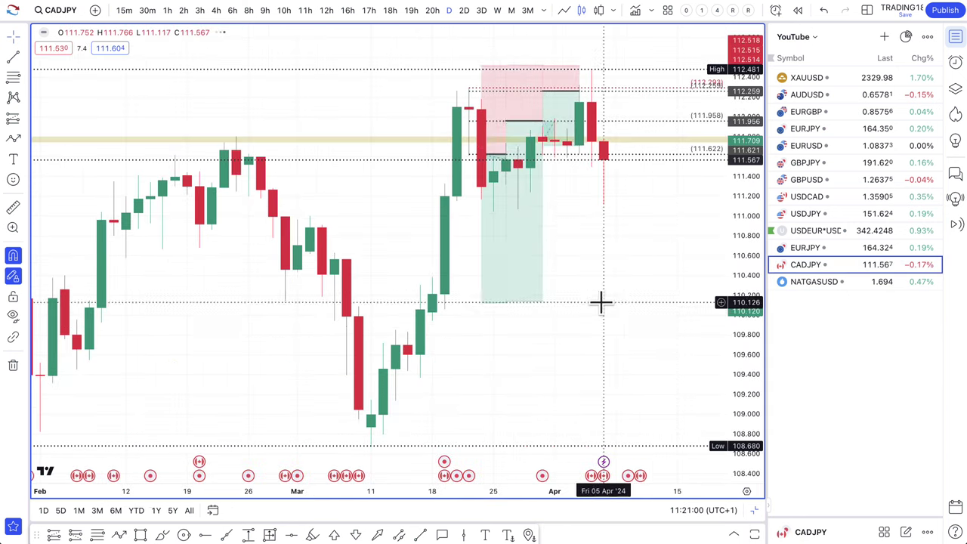
{"action": "scroll", "coordinate": [557, 235], "scroll_direction": "up", "scroll_amount": 5}
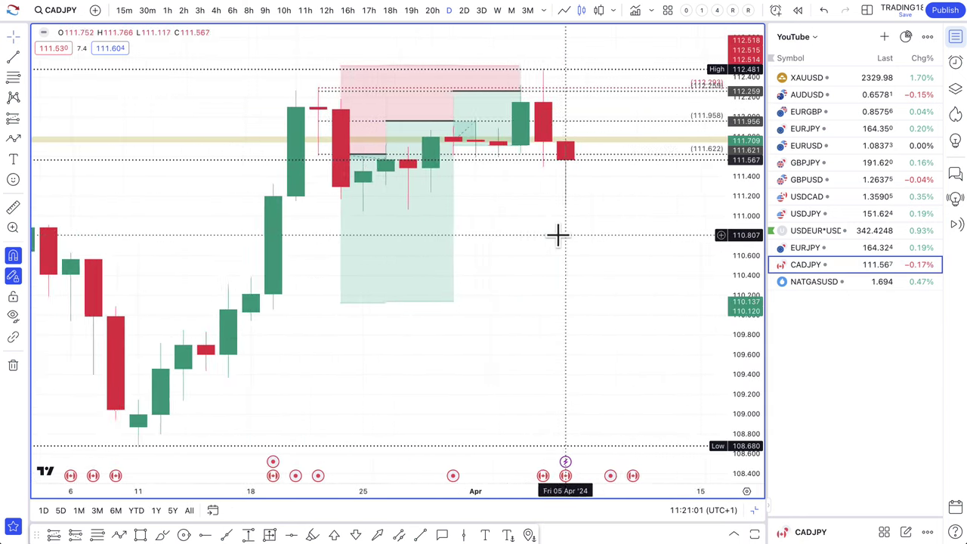
{"action": "scroll", "coordinate": [254, 124], "scroll_direction": "down", "scroll_amount": 5}
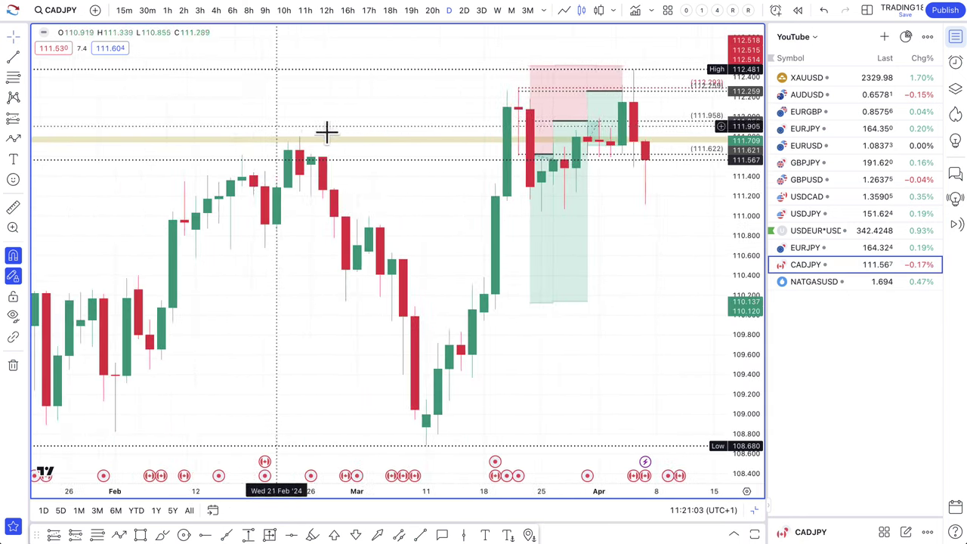
{"action": "scroll", "coordinate": [393, 134], "scroll_direction": "up", "scroll_amount": 2}
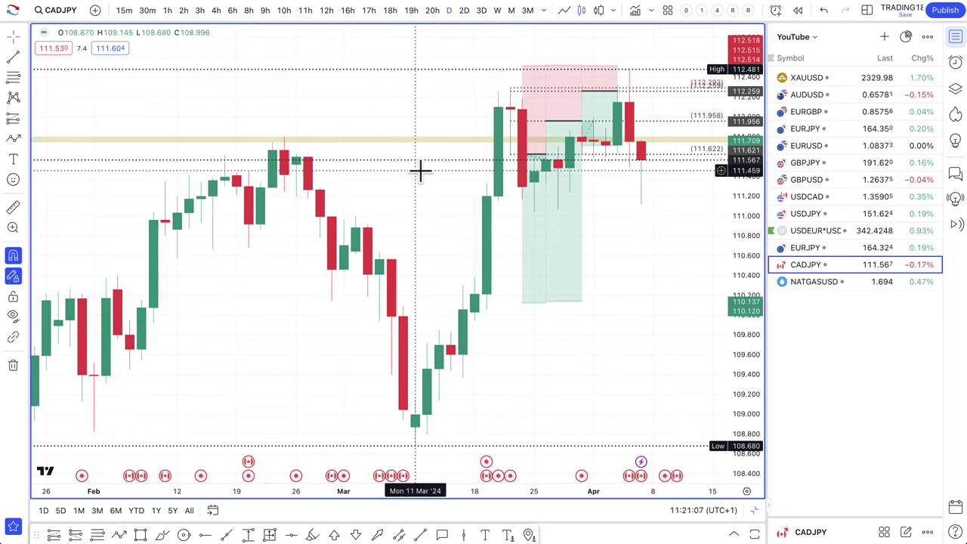
{"action": "scroll", "coordinate": [531, 147], "scroll_direction": "up", "scroll_amount": 1}
{"action": "left_click_drag", "start_coordinate": [529, 156], "coordinate": [495, 125]}
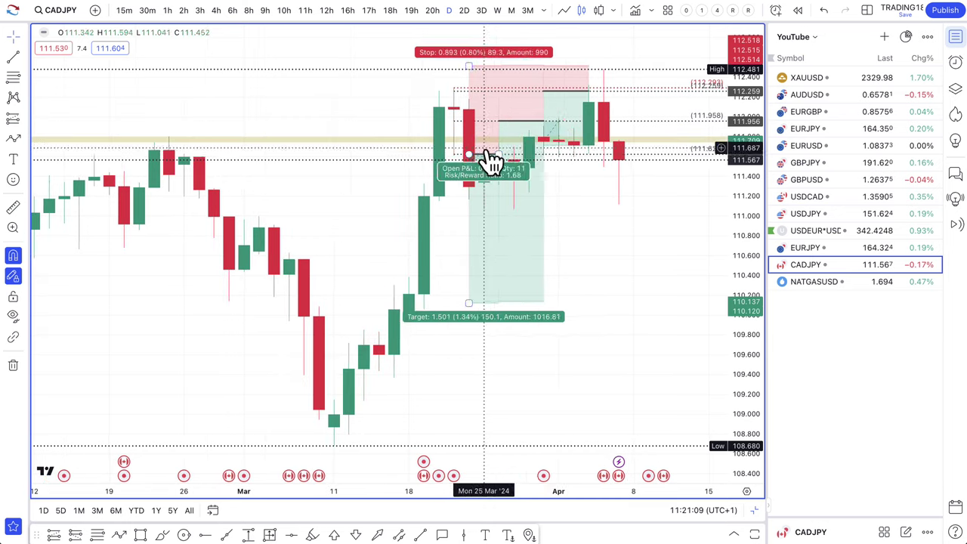
{"action": "scroll", "coordinate": [546, 140], "scroll_direction": "up", "scroll_amount": 4}
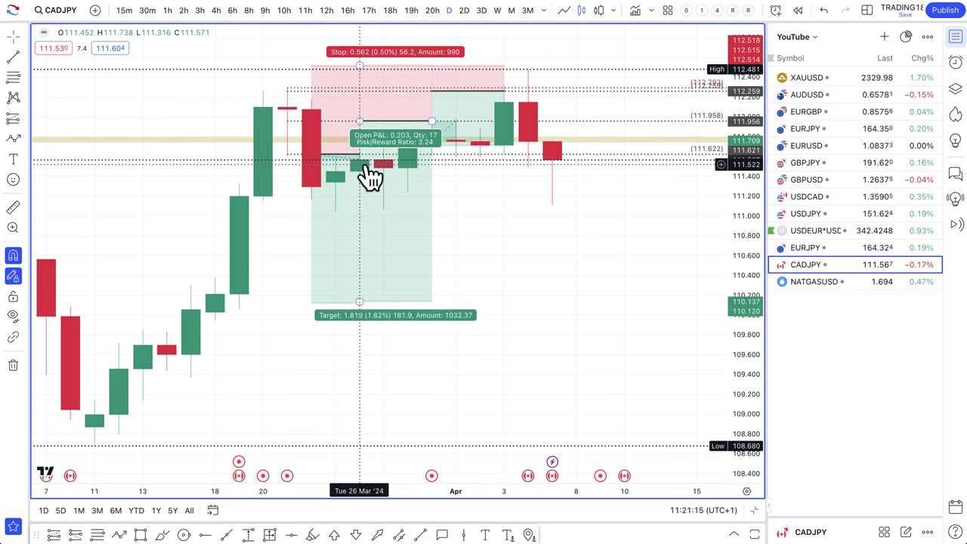
{"action": "scroll", "coordinate": [371, 175], "scroll_direction": "up", "scroll_amount": 3}
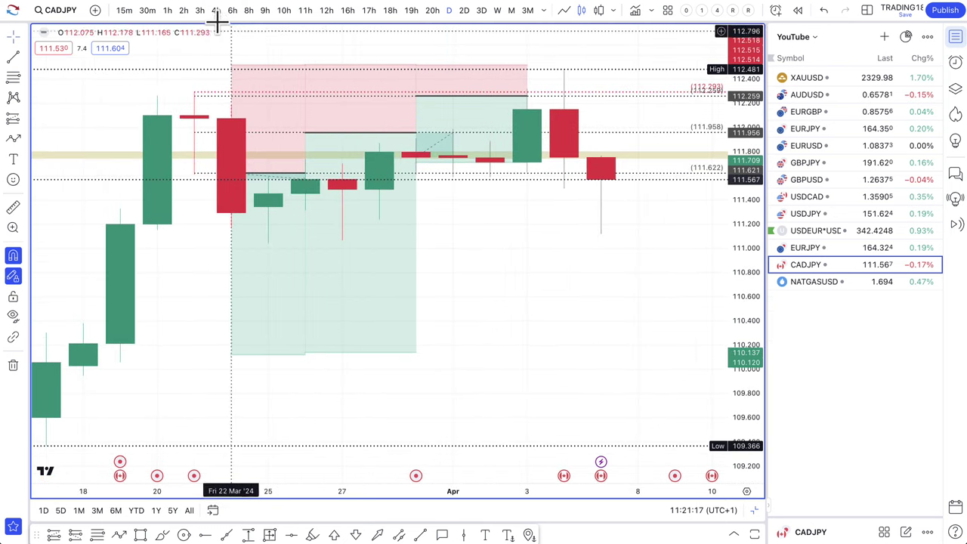
Step: Switch to the 11-hour timeframe and examine the three short positions against the late-March and early-April candles
{"action": "left_click", "coordinate": [305, 10]}
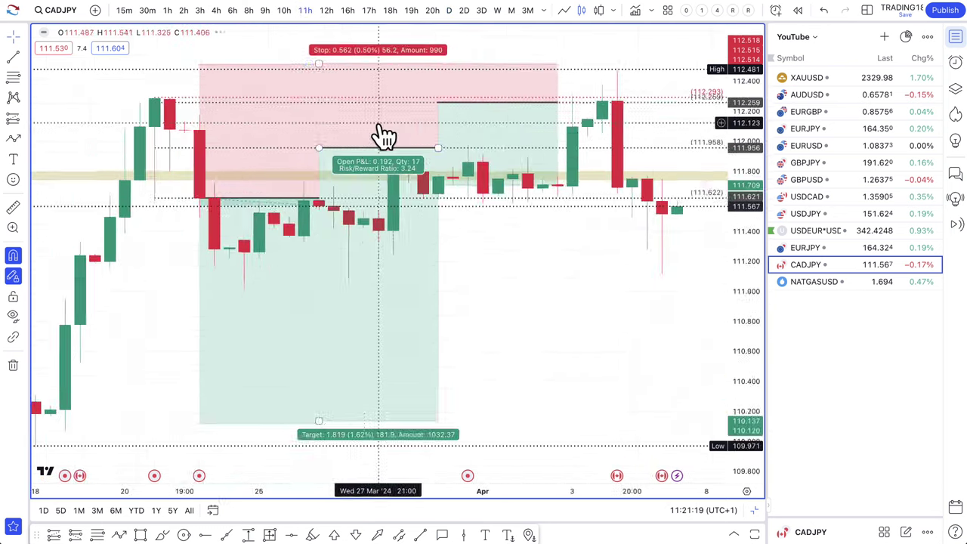
{"action": "left_click_drag", "start_coordinate": [383, 135], "coordinate": [280, 206]}
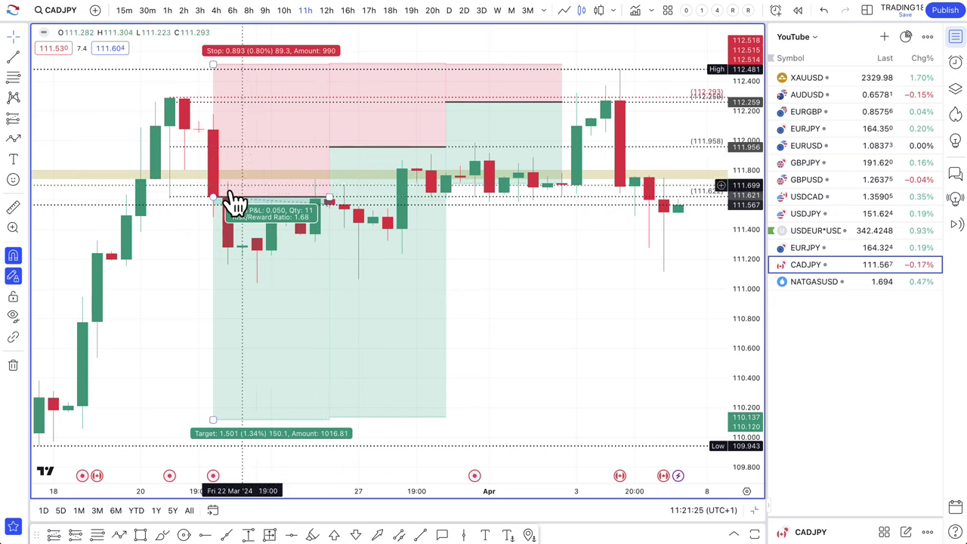
{"action": "mouse_move", "coordinate": [231, 198]}
{"action": "left_mouse_down"}
{"action": "mouse_move", "coordinate": [302, 198]}
{"action": "mouse_move", "coordinate": [384, 168]}
{"action": "mouse_move", "coordinate": [361, 150]}
{"action": "mouse_move", "coordinate": [254, 201]}
{"action": "mouse_move", "coordinate": [214, 208]}
{"action": "left_mouse_up"}
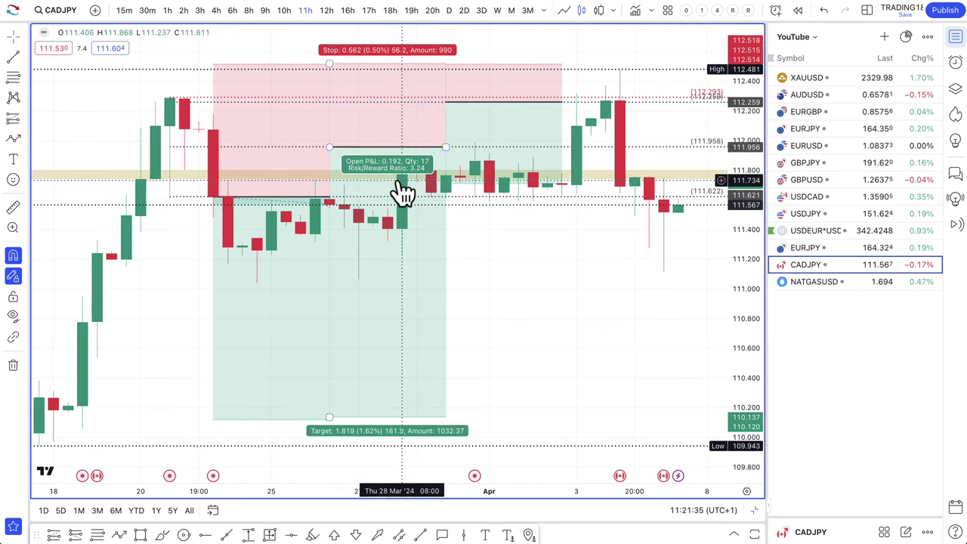
{"action": "left_click_drag", "start_coordinate": [401, 184], "coordinate": [505, 143]}
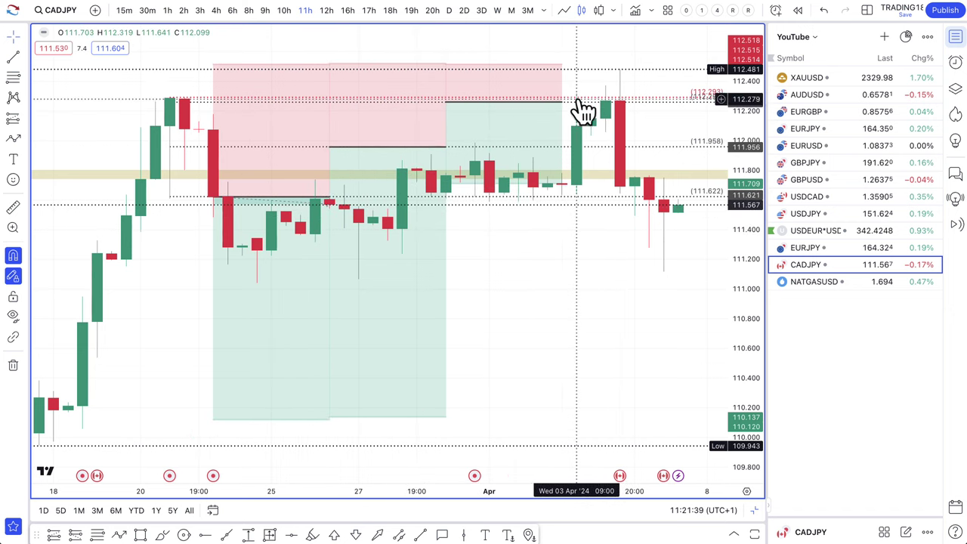
Step: Try extending the short position opened on 29 March to 5 April 2024, 20:00, and shorten it back to 2 April
{"action": "left_click_drag", "start_coordinate": [561, 99], "coordinate": [672, 112]}
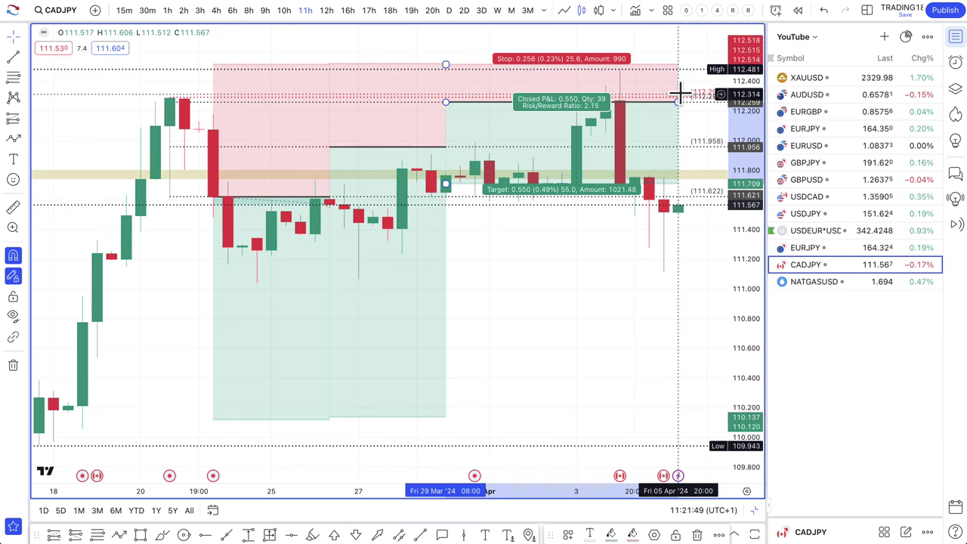
{"action": "left_click_drag", "start_coordinate": [679, 102], "coordinate": [557, 111]}
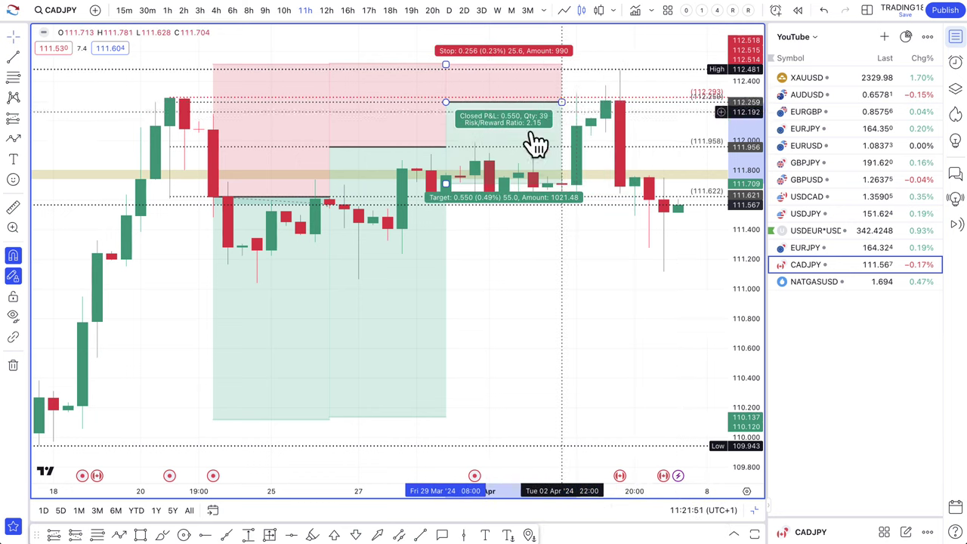
{"action": "left_click", "coordinate": [470, 110]}
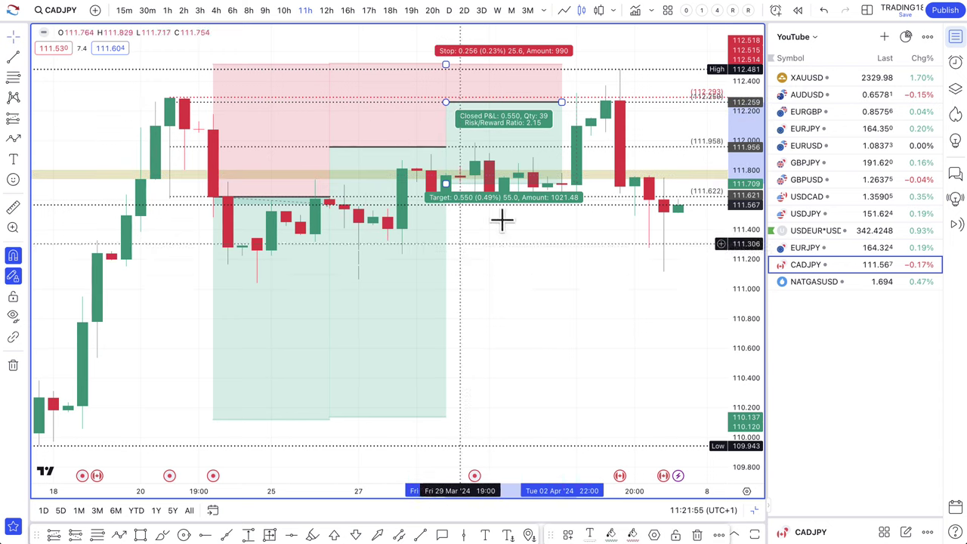
Step: Extend the short position opened on 29 March to 5 April 2024, 09:00, and raise its target to 112.001
{"action": "scroll", "coordinate": [446, 182], "scroll_direction": "down", "scroll_amount": 2}
{"action": "scroll", "coordinate": [615, 189], "scroll_direction": "up", "scroll_amount": 3}
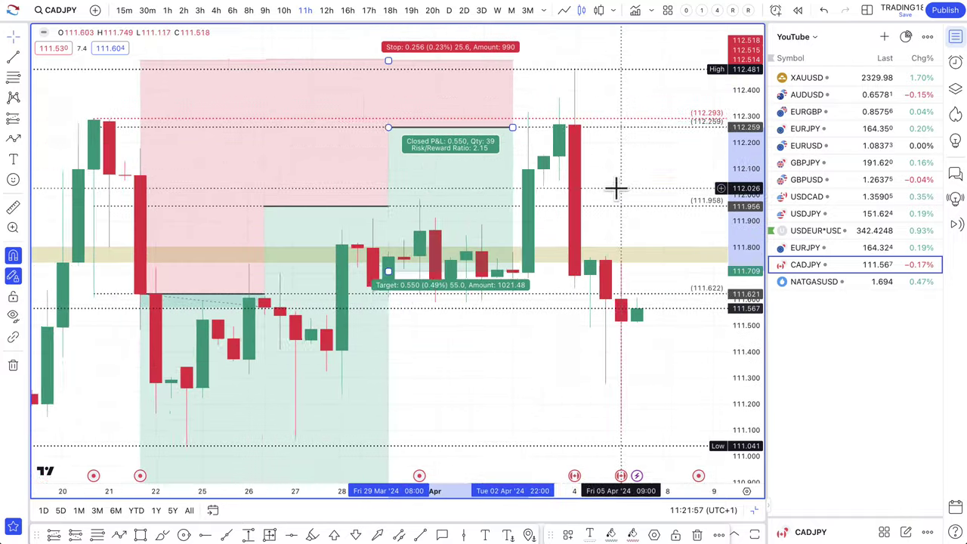
{"action": "scroll", "coordinate": [435, 136], "scroll_direction": "down", "scroll_amount": 1}
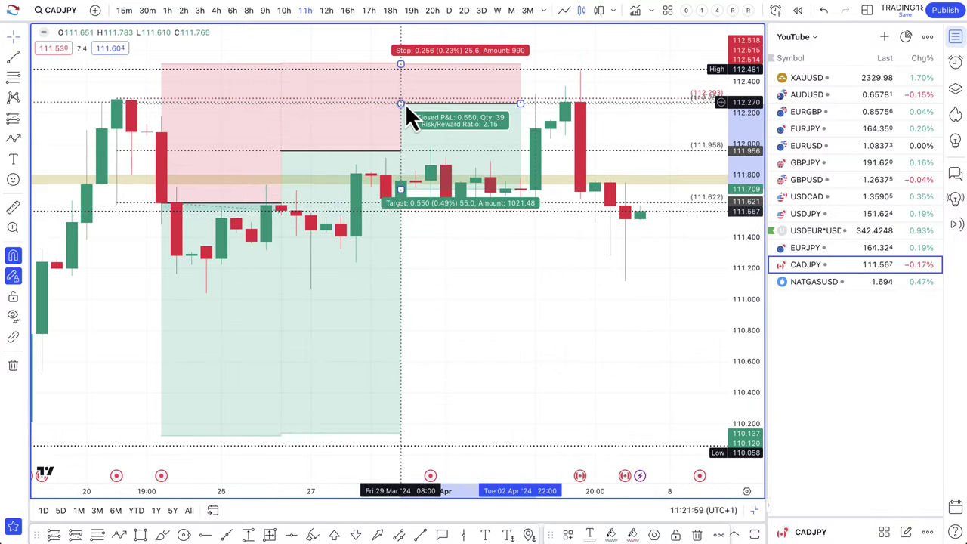
{"action": "left_click_drag", "start_coordinate": [518, 103], "coordinate": [625, 104]}
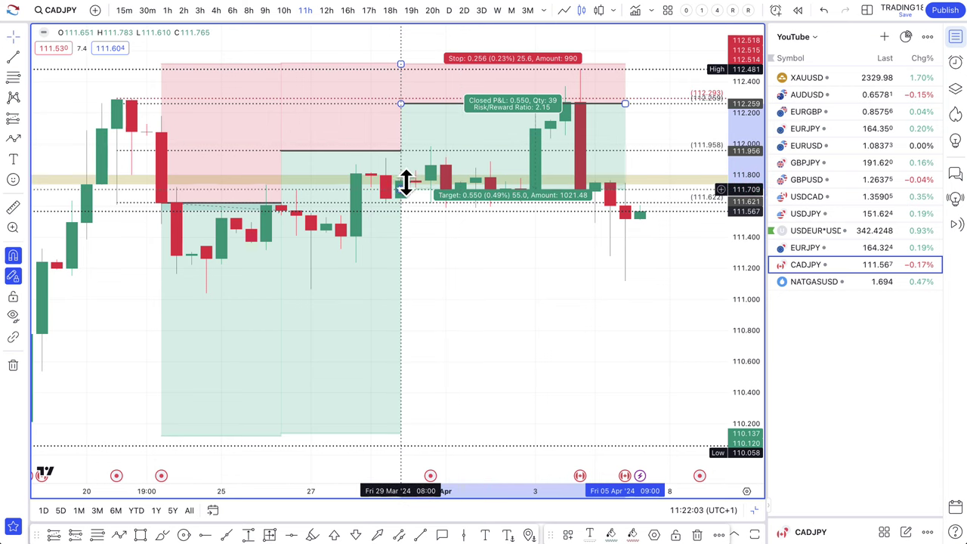
{"action": "left_click_drag", "start_coordinate": [406, 184], "coordinate": [658, 144]}
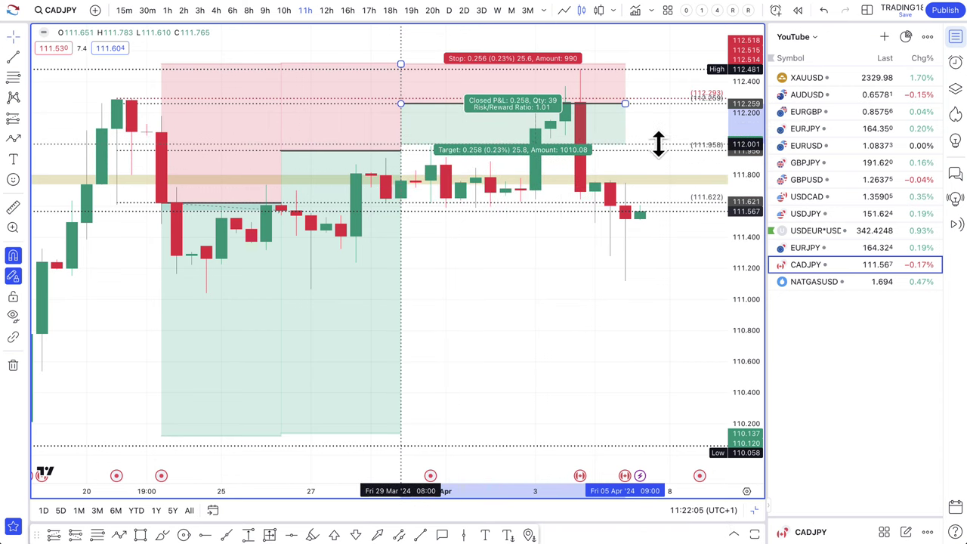
Step: Examine the earliest short position's entry and stop, and lower its target to about 109.966
{"action": "left_click", "coordinate": [211, 247]}
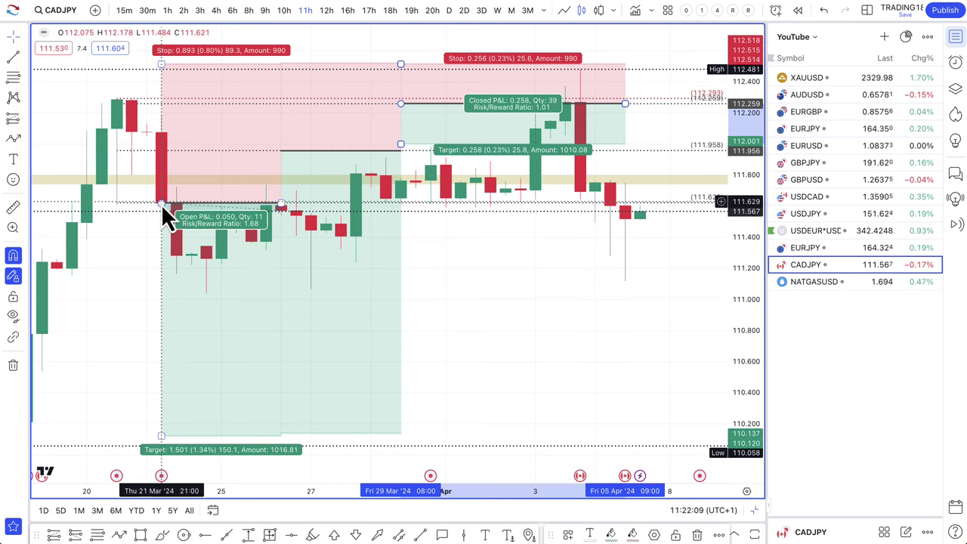
{"action": "left_click", "coordinate": [144, 88]}
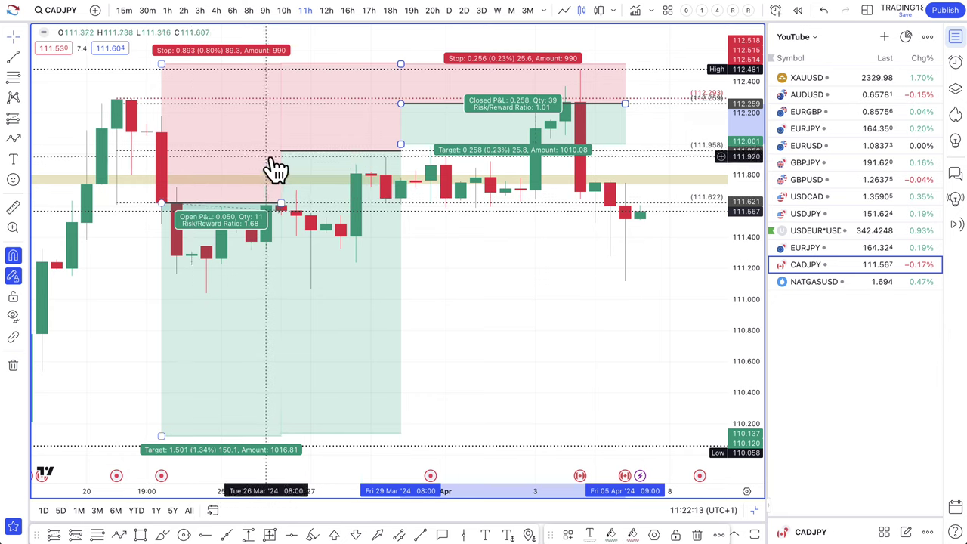
{"action": "left_click_drag", "start_coordinate": [281, 154], "coordinate": [218, 218]}
{"action": "scroll", "coordinate": [201, 259], "scroll_direction": "down", "scroll_amount": 3}
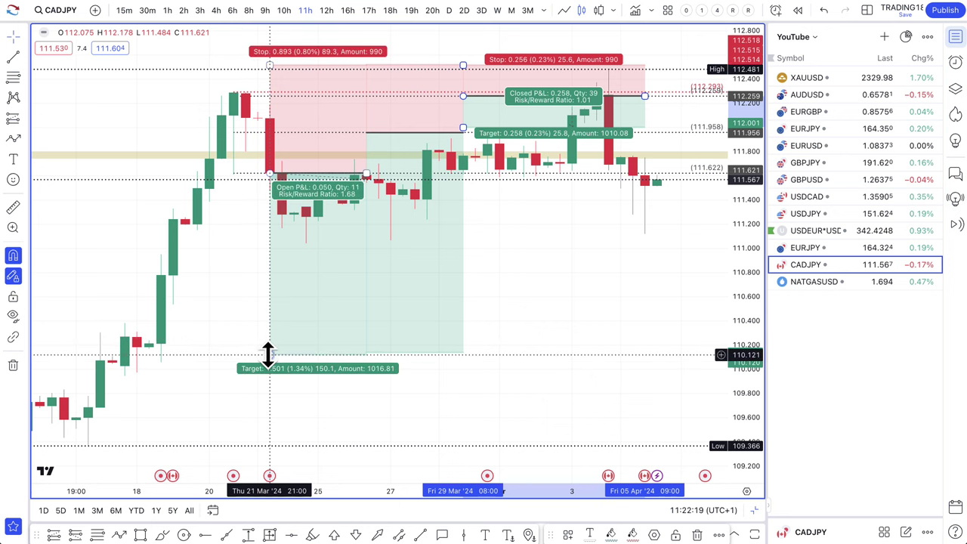
{"action": "mouse_move", "coordinate": [268, 355]}
{"action": "left_mouse_down"}
{"action": "mouse_move", "coordinate": [274, 250]}
{"action": "mouse_move", "coordinate": [276, 372]}
{"action": "left_mouse_up"}
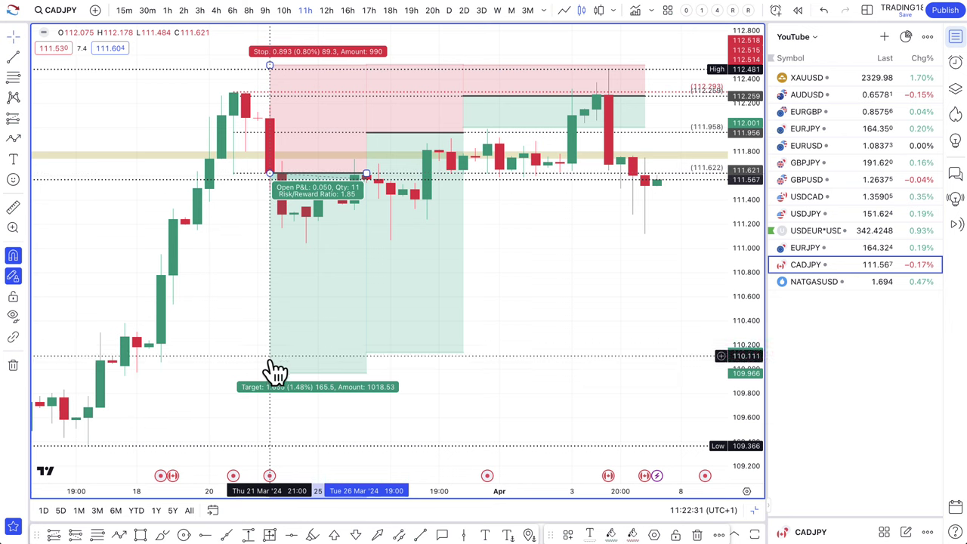
{"action": "left_click_drag", "start_coordinate": [274, 174], "coordinate": [597, 118]}
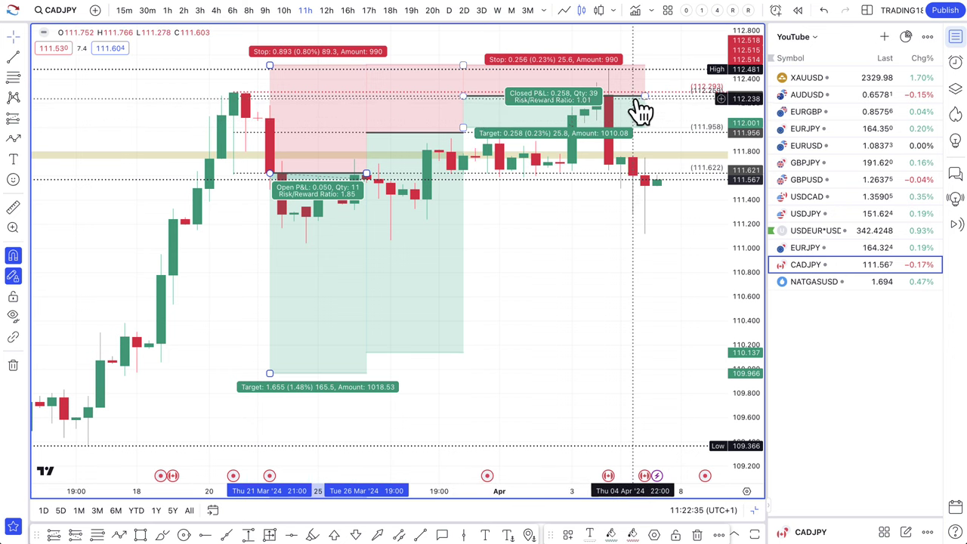
Step: Extend the short position opened on 29 March to 8 April 2024, 20:00, test targets near 111.680 and 111.761, and settle on about 111.972
{"action": "left_click_drag", "start_coordinate": [644, 95], "coordinate": [560, 95]}
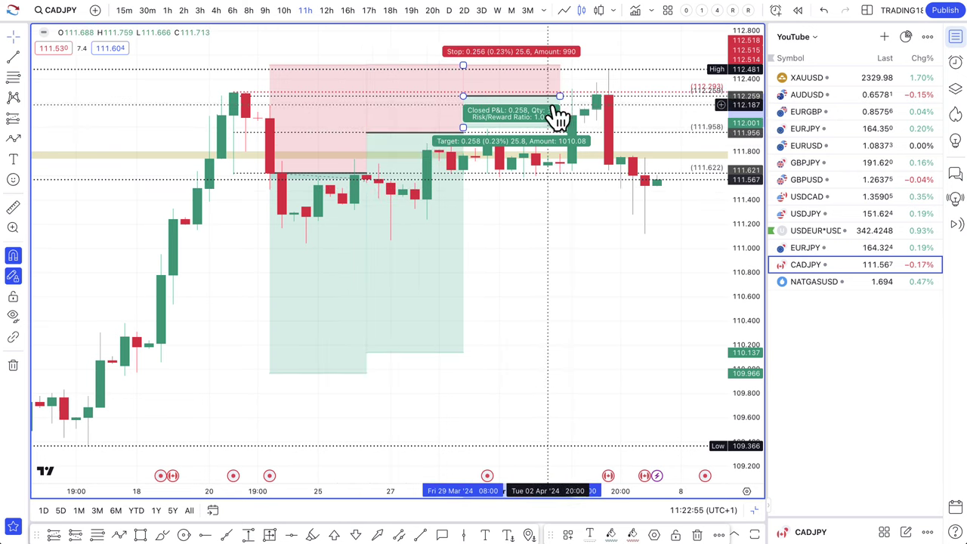
{"action": "left_click_drag", "start_coordinate": [556, 95], "coordinate": [682, 108]}
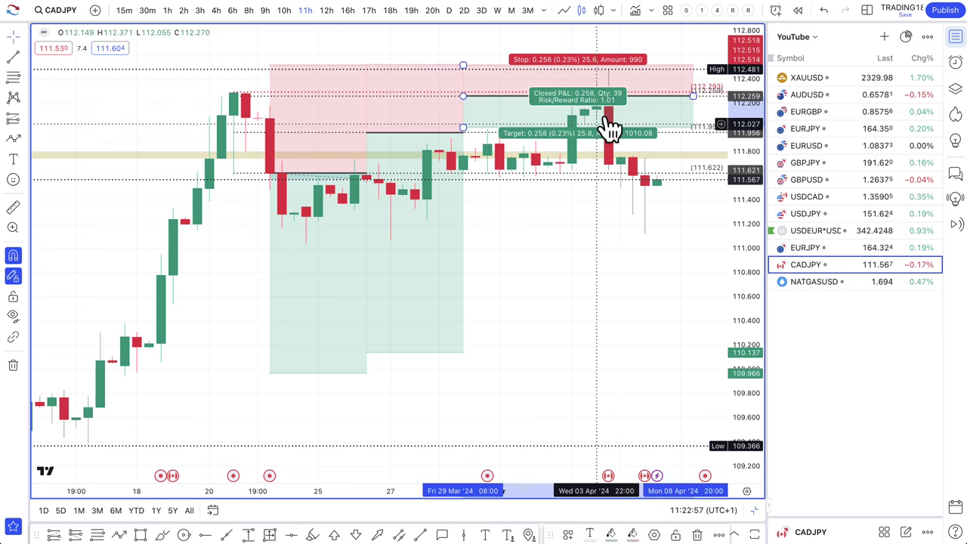
{"action": "scroll", "coordinate": [615, 108], "scroll_direction": "up", "scroll_amount": 5}
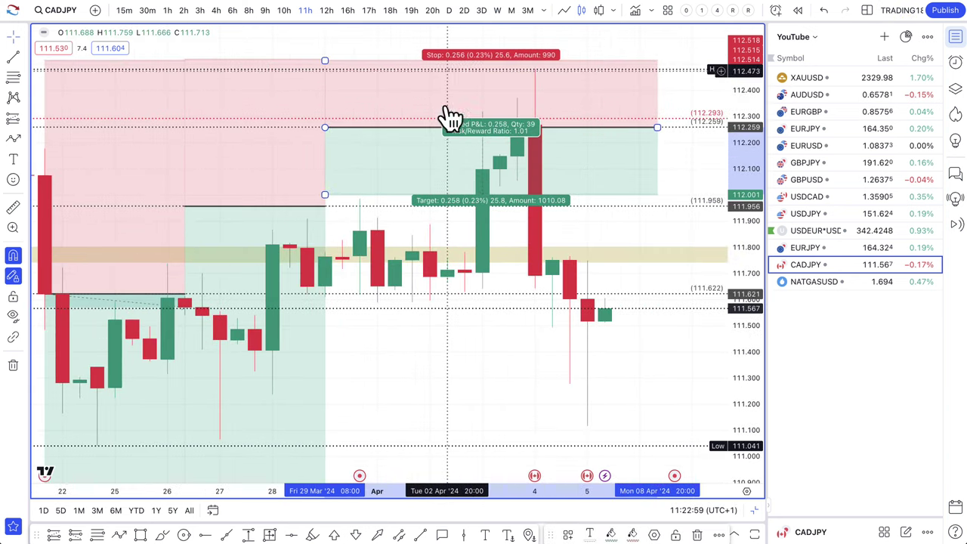
{"action": "left_click_drag", "start_coordinate": [326, 194], "coordinate": [628, 271]}
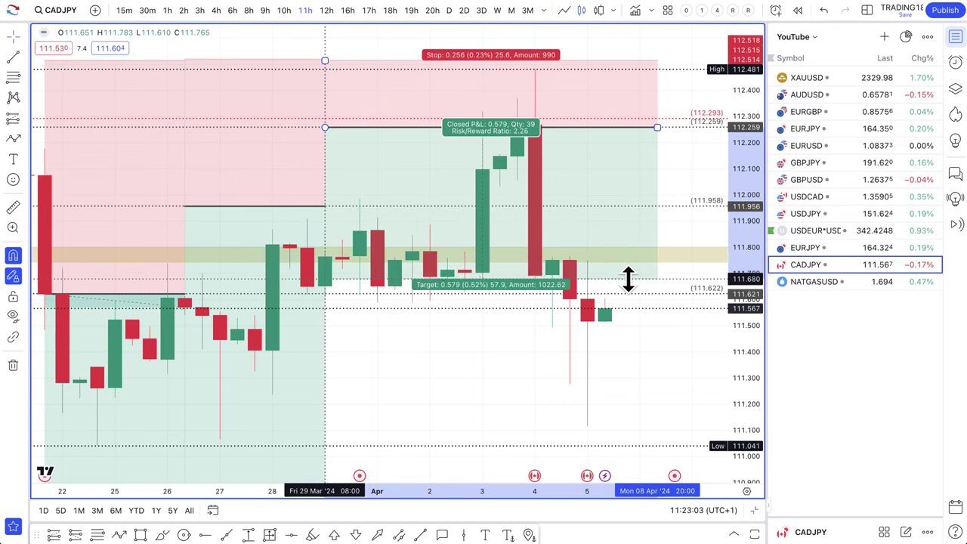
{"action": "scroll", "coordinate": [599, 268], "scroll_direction": "down", "scroll_amount": 2}
{"action": "scroll", "coordinate": [598, 268], "scroll_direction": "down", "scroll_amount": 1}
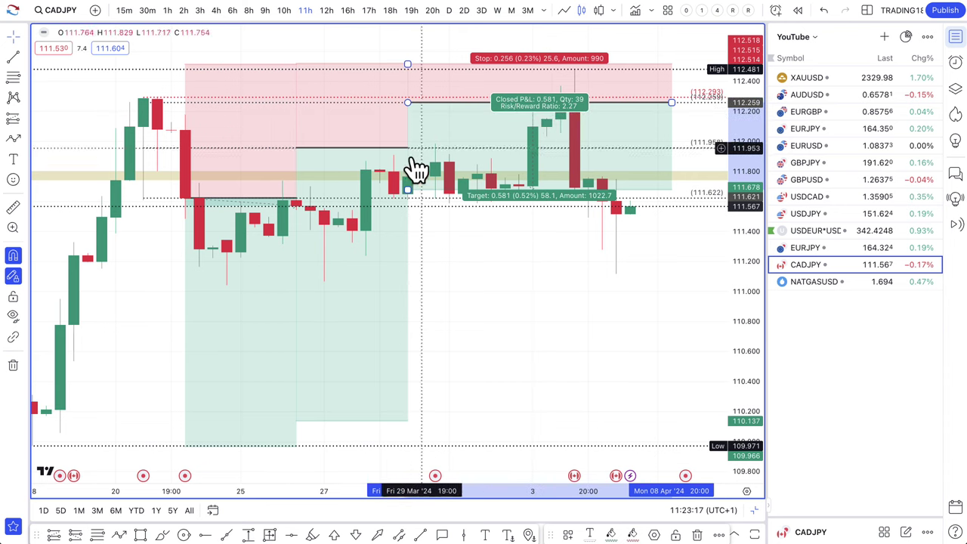
{"action": "left_click_drag", "start_coordinate": [407, 189], "coordinate": [499, 176]}
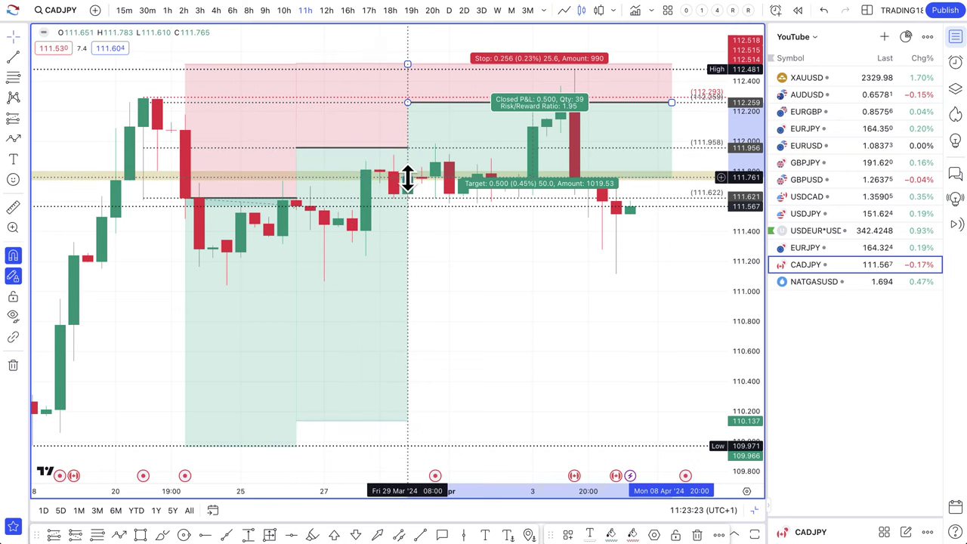
{"action": "left_click_drag", "start_coordinate": [407, 179], "coordinate": [624, 142]}
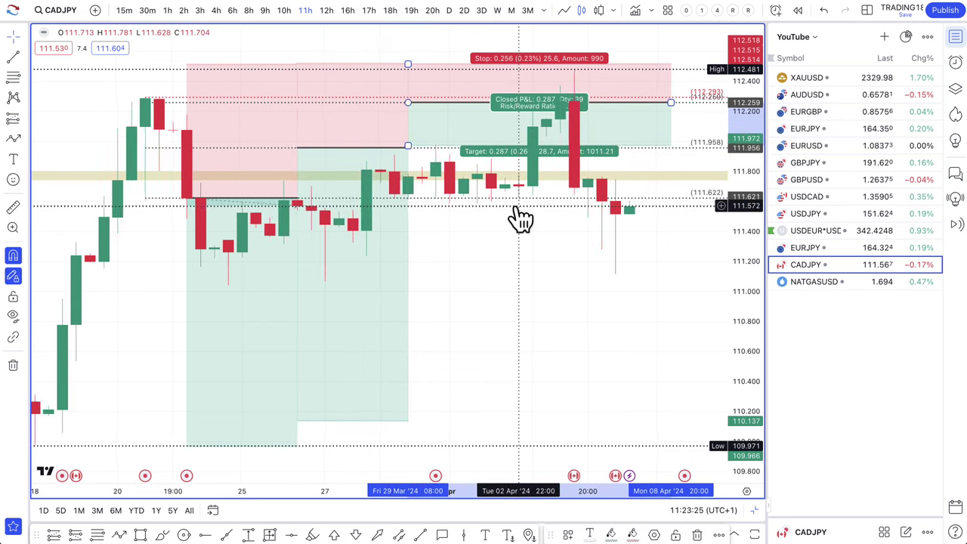
Step: Lower the targets of the first and second short positions to about 109.211 and 109.194
{"action": "scroll", "coordinate": [514, 207], "scroll_direction": "down", "scroll_amount": 3}
{"action": "left_click_drag", "start_coordinate": [335, 294], "coordinate": [341, 371]}
{"action": "left_click_drag", "start_coordinate": [269, 317], "coordinate": [262, 395]}
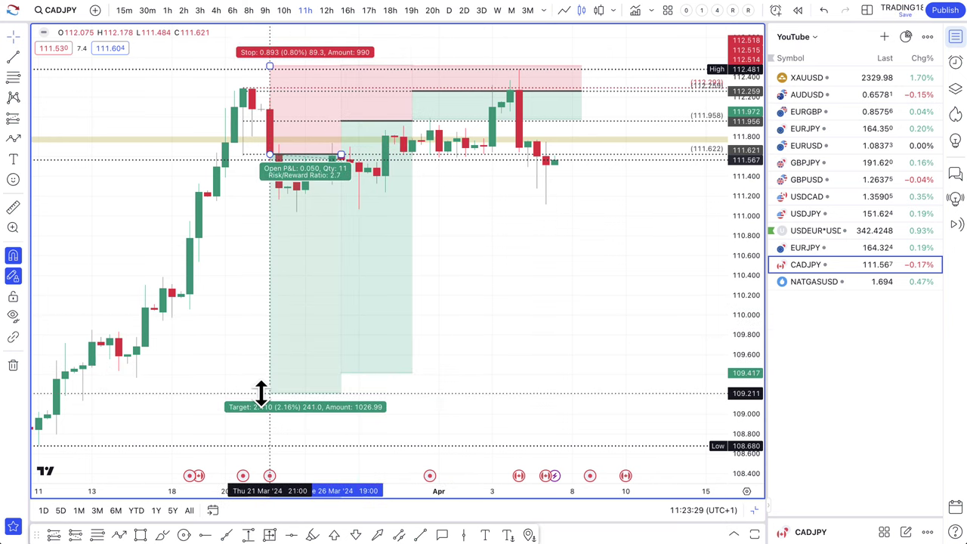
{"action": "left_click_drag", "start_coordinate": [337, 371], "coordinate": [339, 394]}
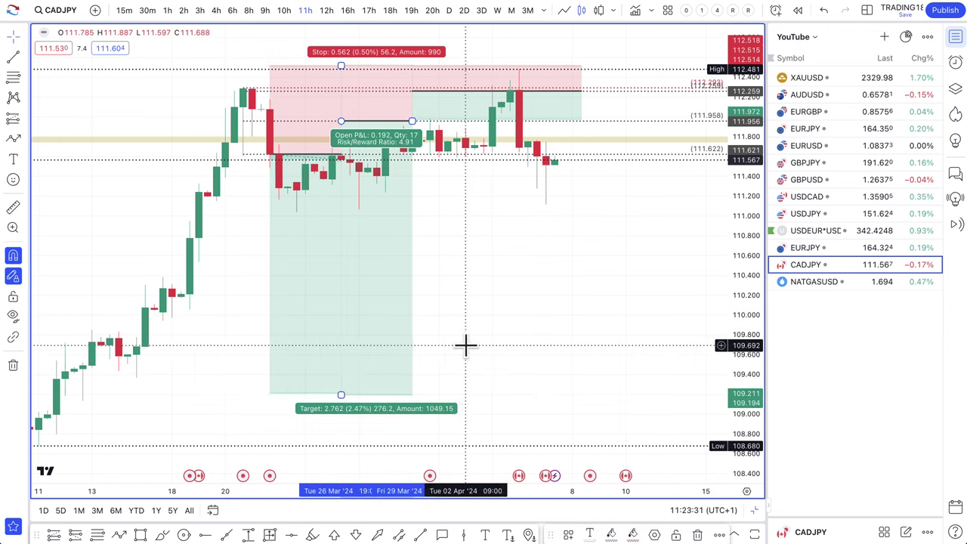
Step: Draw a path arrow from the latest 5 April candle down to about 109.1 in mid-April to project the decline
{"action": "scroll", "coordinate": [545, 213], "scroll_direction": "down", "scroll_amount": 2}
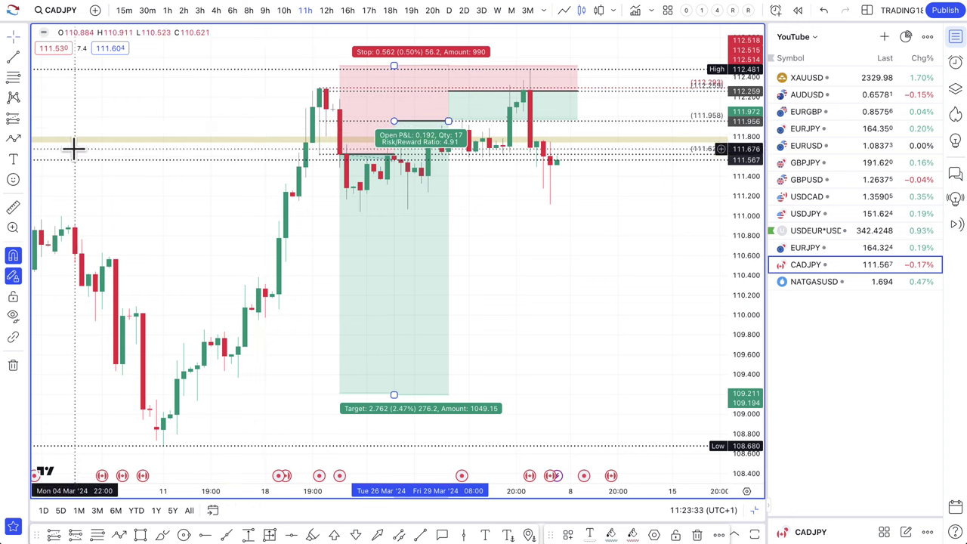
{"action": "left_click", "coordinate": [75, 76]}
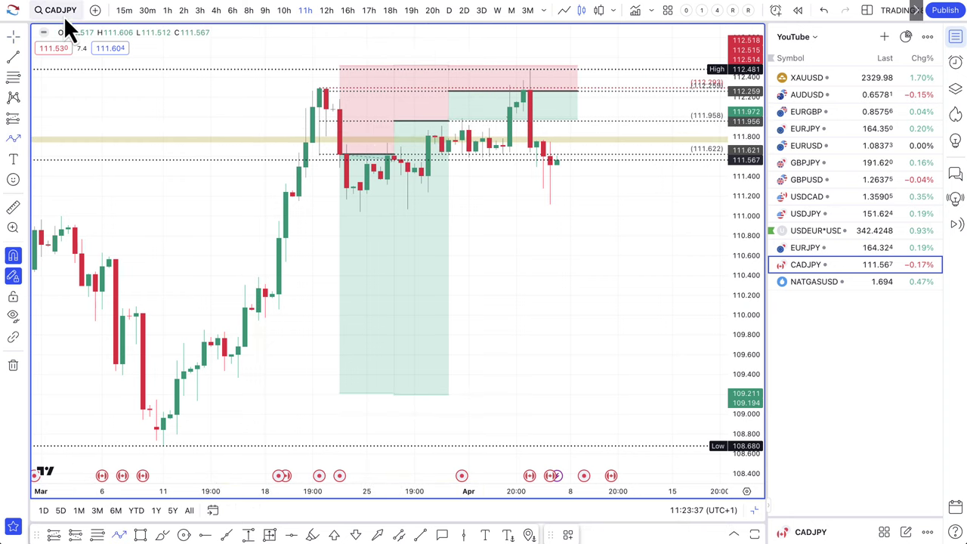
{"action": "left_click", "coordinate": [556, 163]}
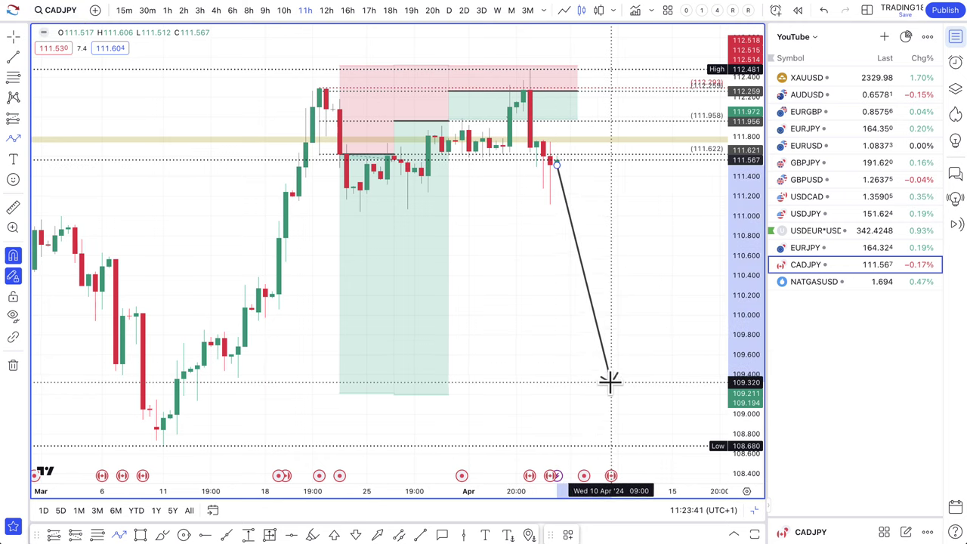
{"action": "scroll", "coordinate": [609, 380], "scroll_direction": "down", "scroll_amount": 3}
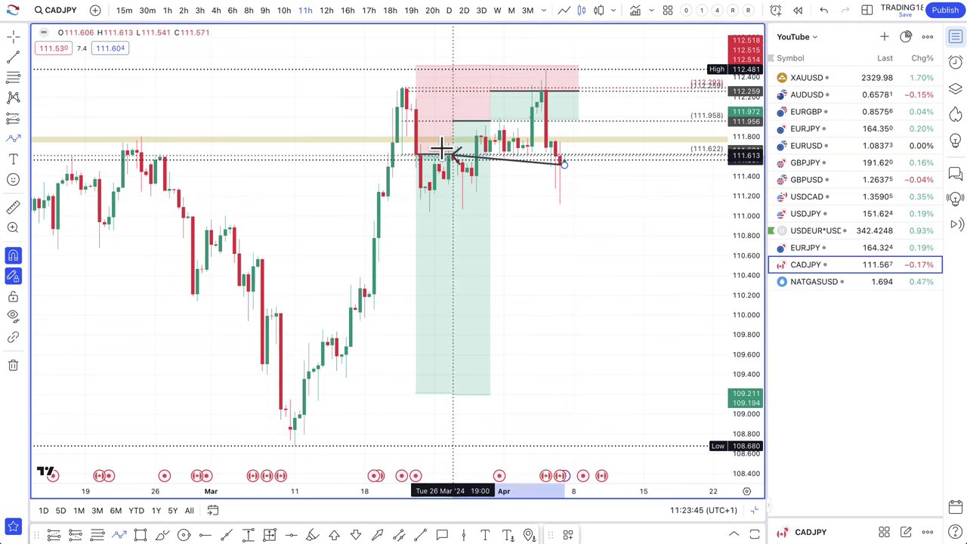
{"action": "left_click", "coordinate": [577, 159]}
{"action": "scroll", "coordinate": [605, 332], "scroll_direction": "down", "scroll_amount": 2}
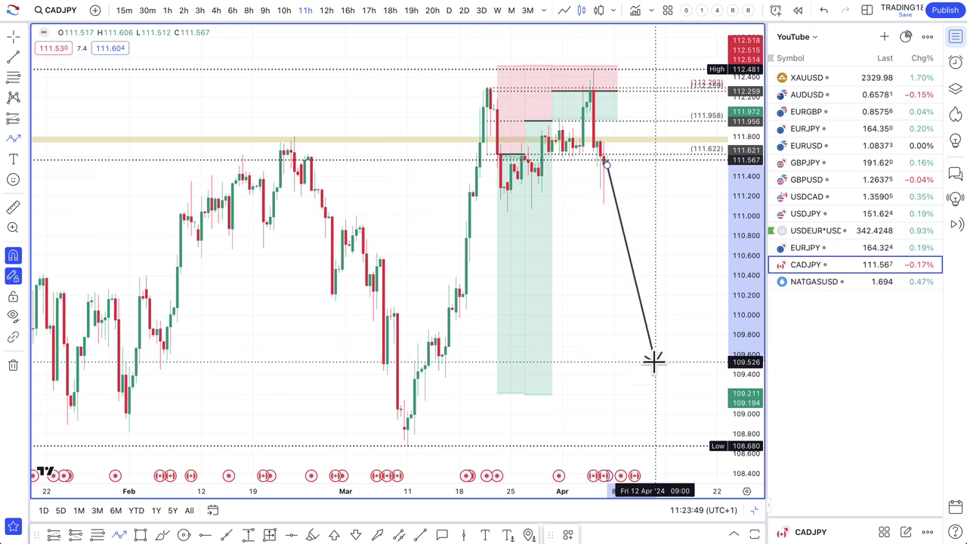
{"action": "scroll", "coordinate": [656, 393], "scroll_direction": "down", "scroll_amount": 2}
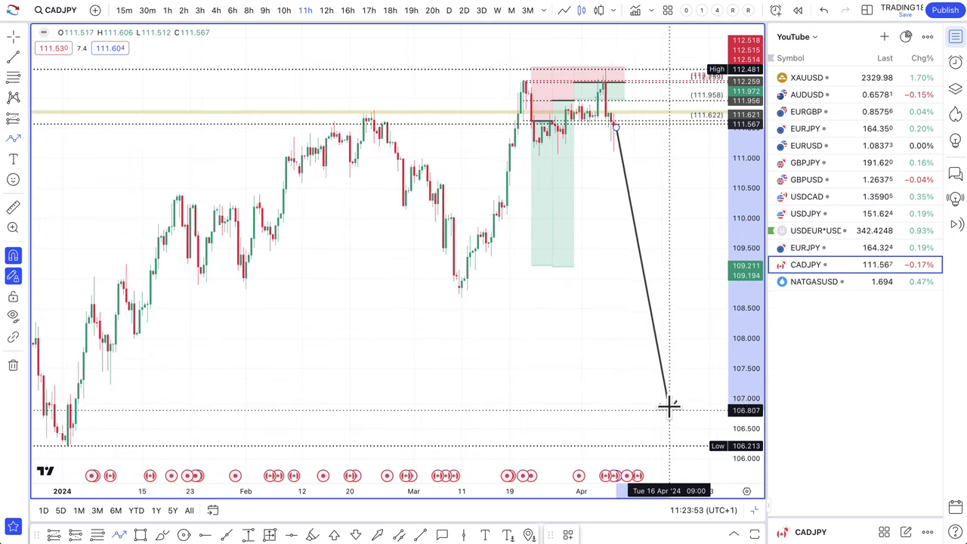
{"action": "left_click", "coordinate": [643, 257]}
{"action": "scroll", "coordinate": [610, 173], "scroll_direction": "up", "scroll_amount": 3}
{"action": "scroll", "coordinate": [602, 174], "scroll_direction": "up", "scroll_amount": 2}
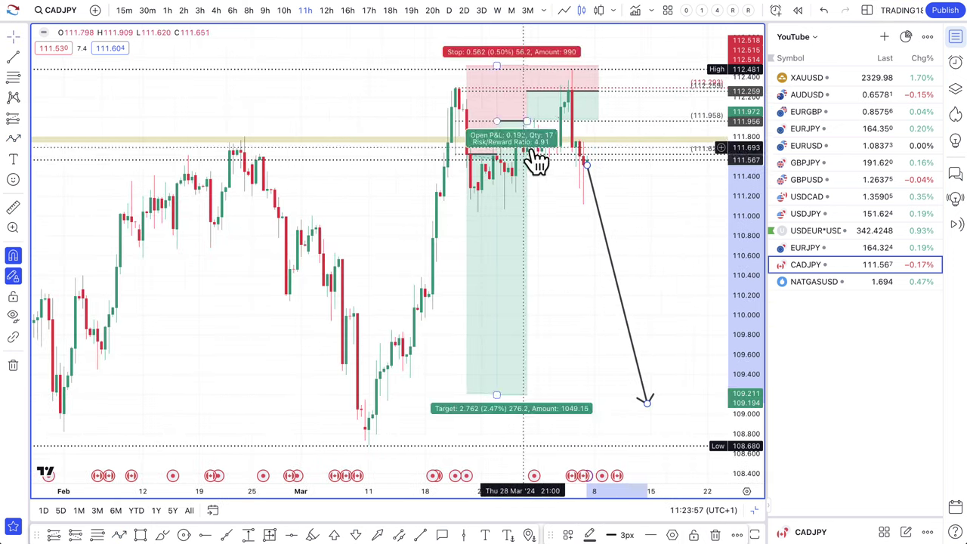
{"action": "scroll", "coordinate": [527, 174], "scroll_direction": "up", "scroll_amount": 2}
{"action": "scroll", "coordinate": [526, 174], "scroll_direction": "up", "scroll_amount": 1}
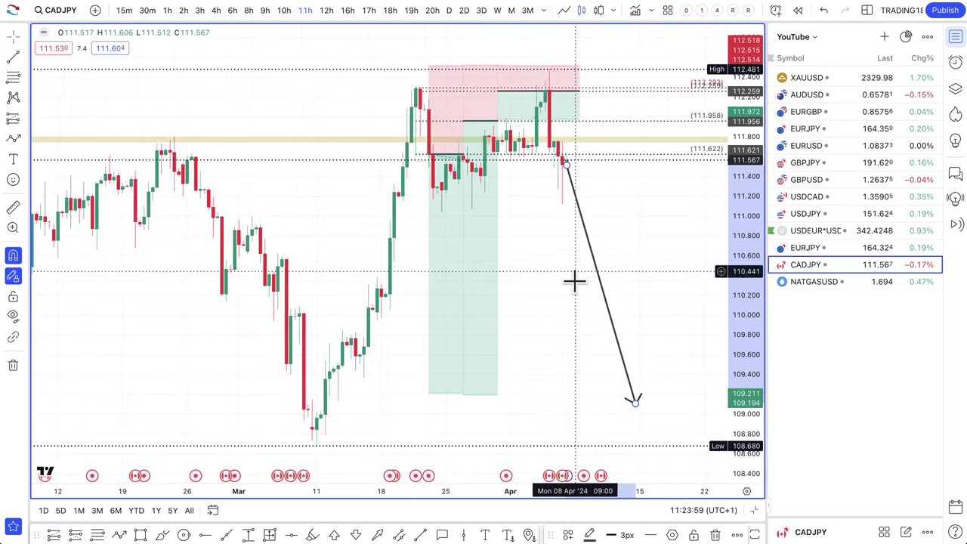
{"action": "right_click", "coordinate": [599, 468]}
{"action": "left_click", "coordinate": [579, 436]}
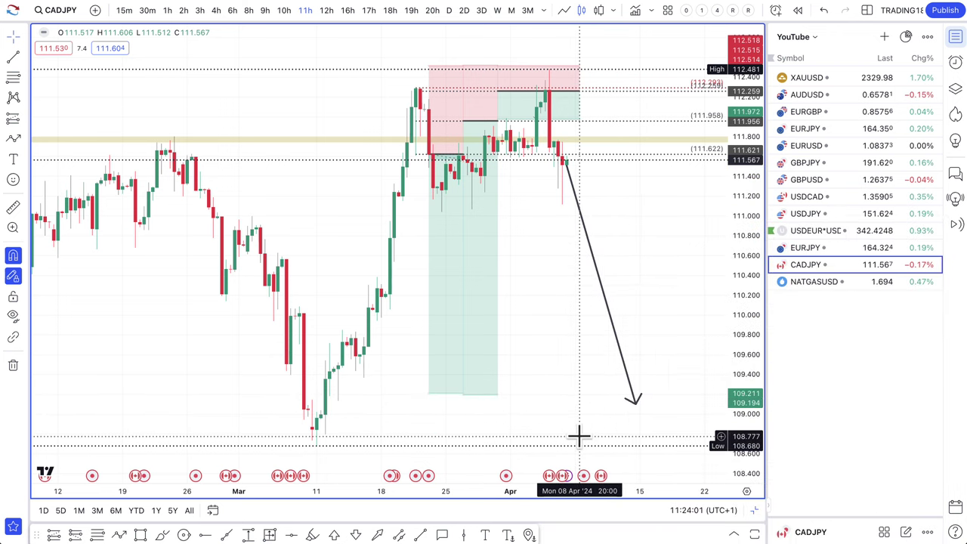
{"action": "mouse_move", "coordinate": [602, 476]}
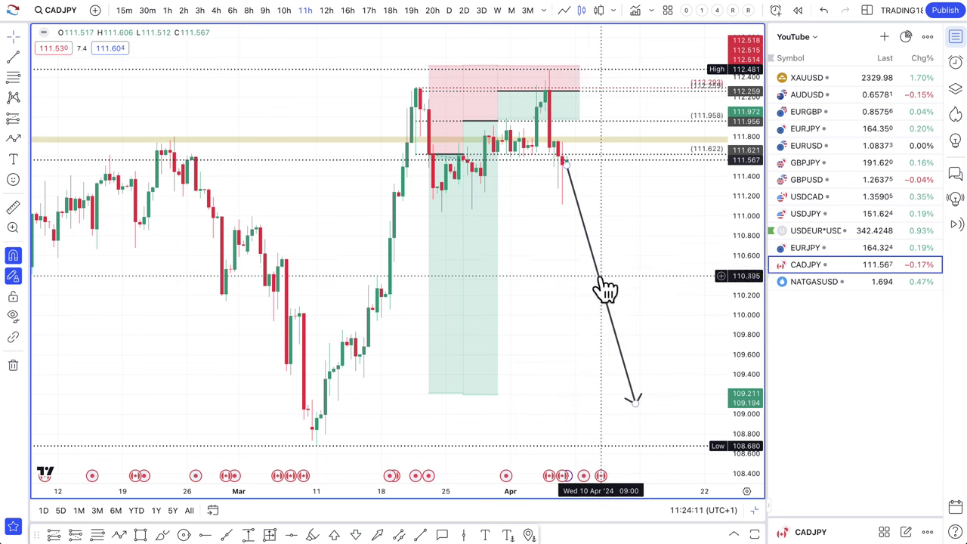
Step: Raise the end of CADJPY's path arrow to about 109.6 around 11 April
{"action": "left_click_drag", "start_coordinate": [636, 411], "coordinate": [609, 355]}
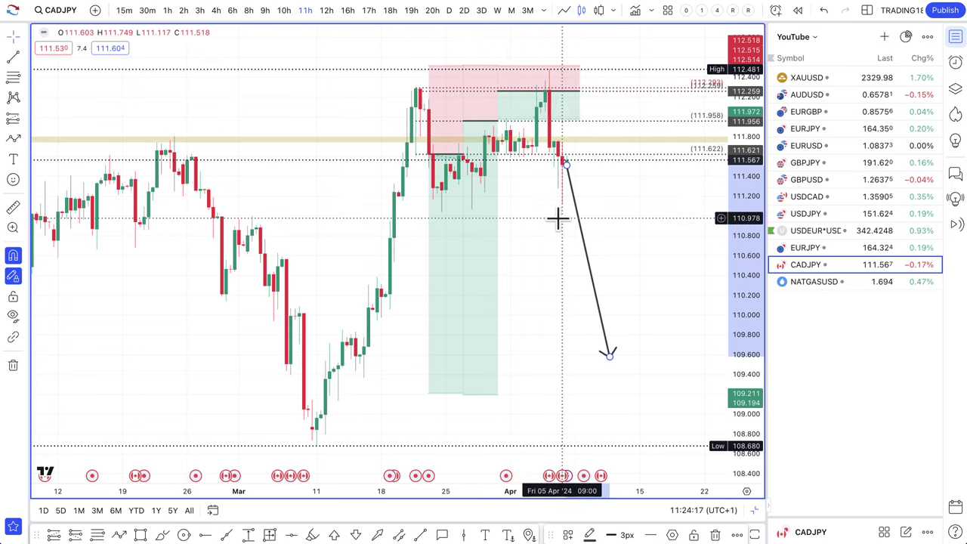
Step: Open the EURJPY chart and lower the later short position's target to about 163.271 and the earlier one's to about 160.795
{"action": "left_click", "coordinate": [818, 249]}
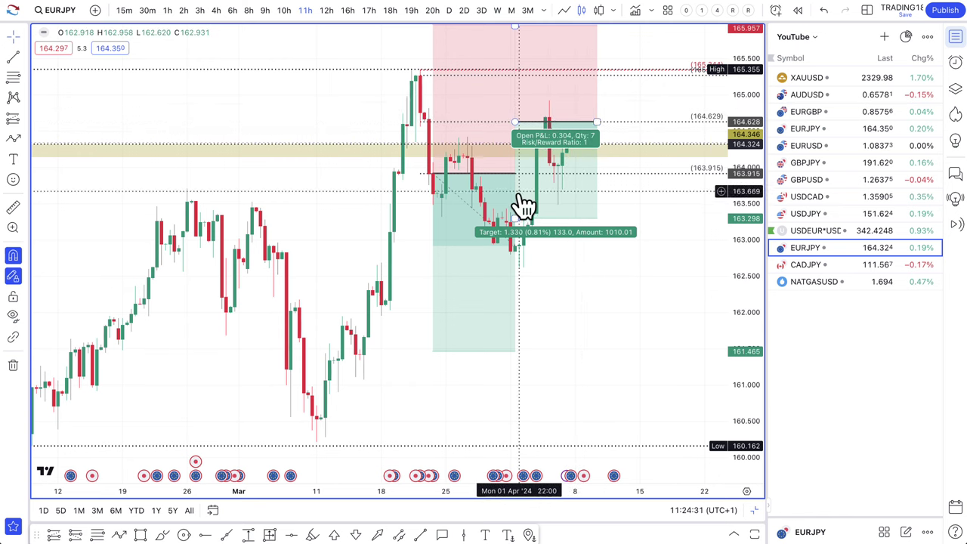
{"action": "left_click_drag", "start_coordinate": [516, 218], "coordinate": [538, 215]}
{"action": "left_click_drag", "start_coordinate": [601, 217], "coordinate": [601, 221]}
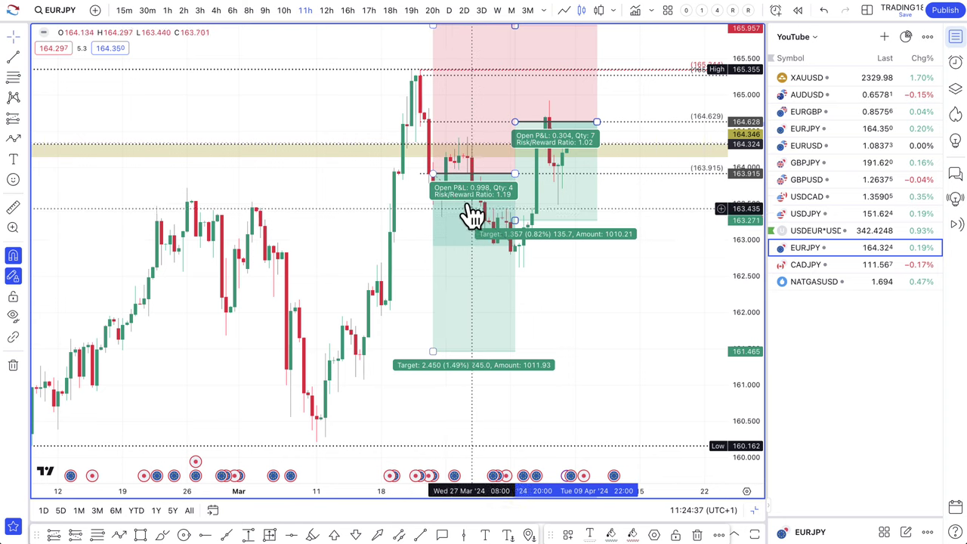
{"action": "left_click_drag", "start_coordinate": [430, 349], "coordinate": [431, 399]}
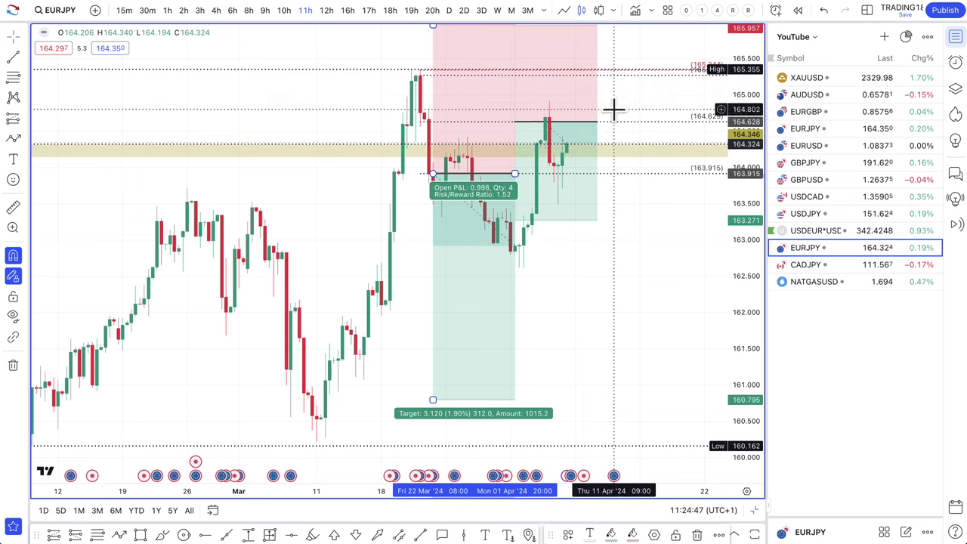
Step: Examine EURJPY's wider price trend since late 2023 around the two short positions
{"action": "scroll", "coordinate": [556, 151], "scroll_direction": "down", "scroll_amount": 1}
{"action": "scroll", "coordinate": [555, 151], "scroll_direction": "down", "scroll_amount": 3}
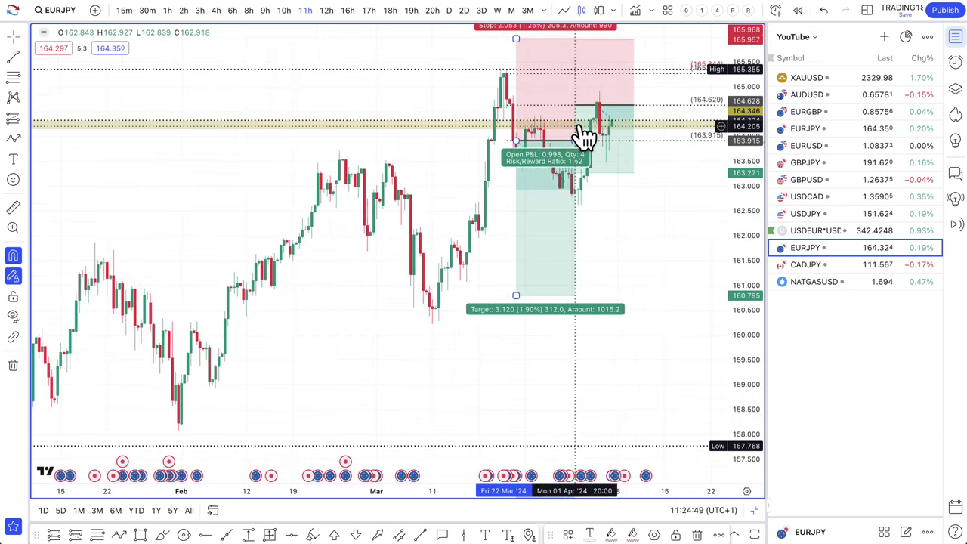
{"action": "scroll", "coordinate": [596, 184], "scroll_direction": "down", "scroll_amount": 3}
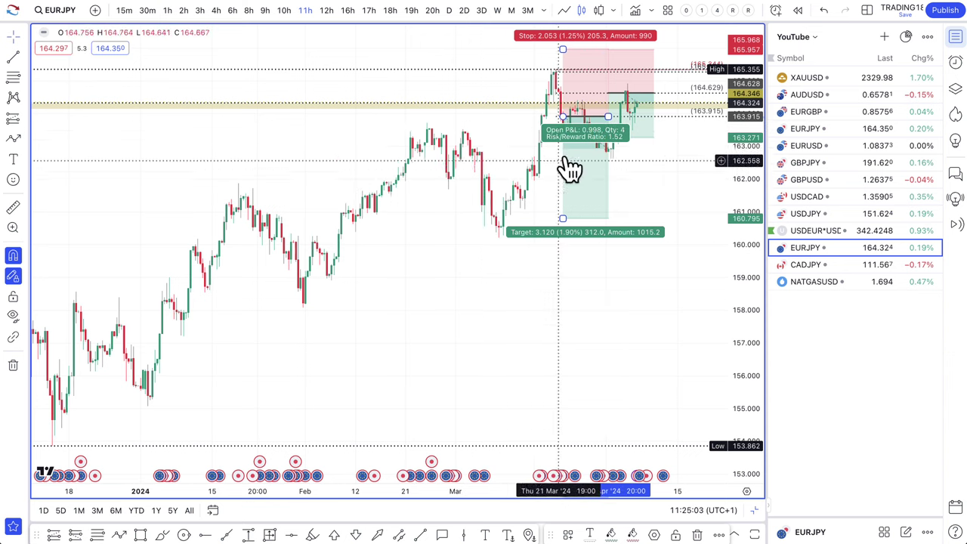
{"action": "scroll", "coordinate": [627, 193], "scroll_direction": "up", "scroll_amount": 2}
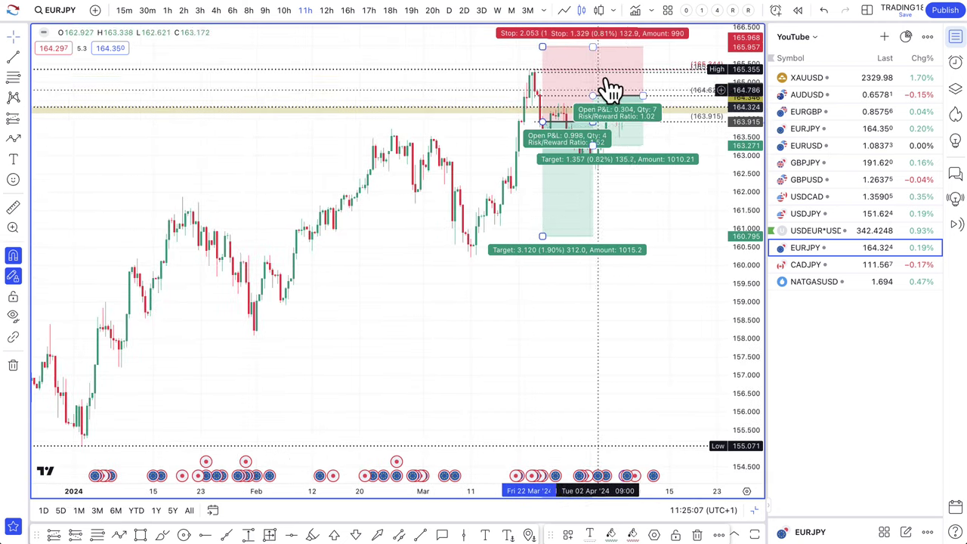
{"action": "scroll", "coordinate": [605, 266], "scroll_direction": "up", "scroll_amount": 2}
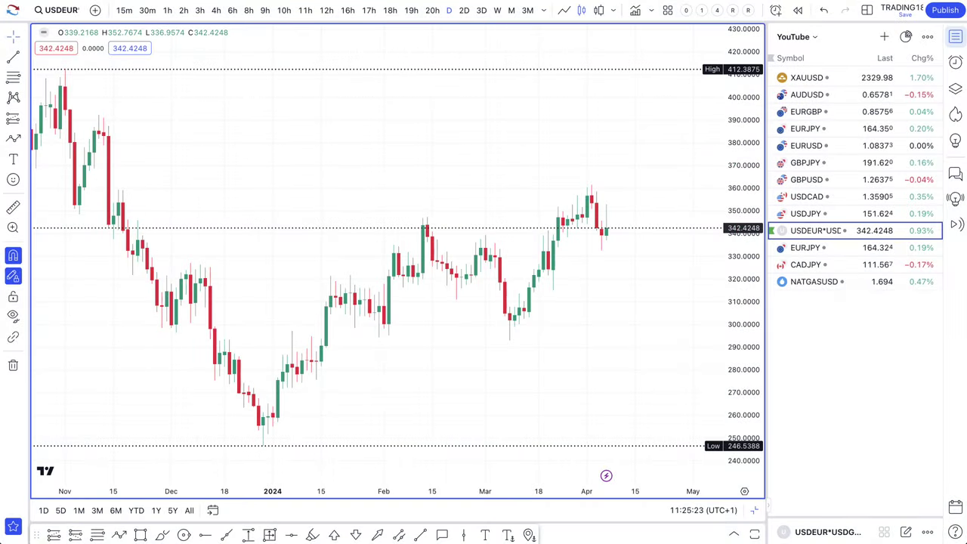
Step: On the USDEUR chart, mark a zone from 347.9590 to 359.2465 at the 16 November 2023 candle and apply the SUPPLY template
{"action": "left_click", "coordinate": [15, 79]}
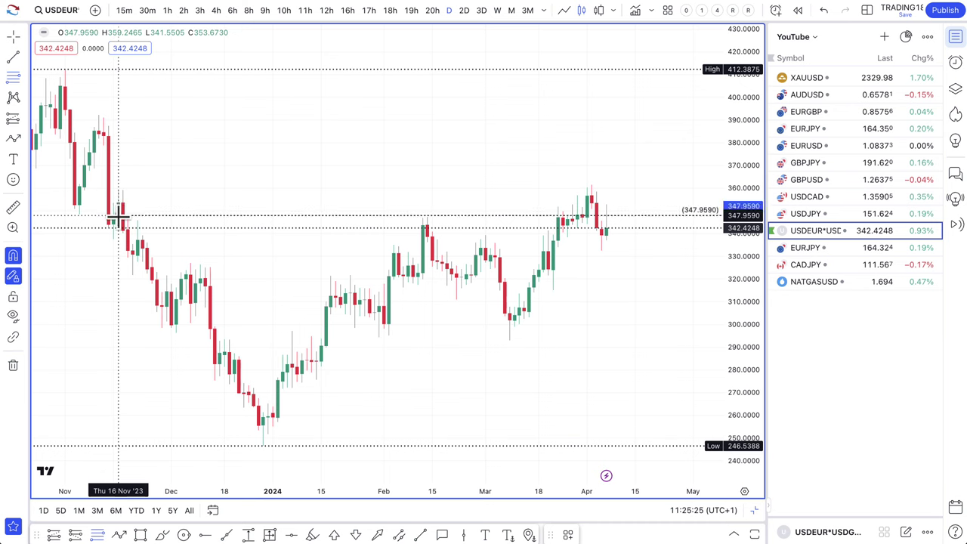
{"action": "left_click_drag", "start_coordinate": [118, 216], "coordinate": [117, 190]}
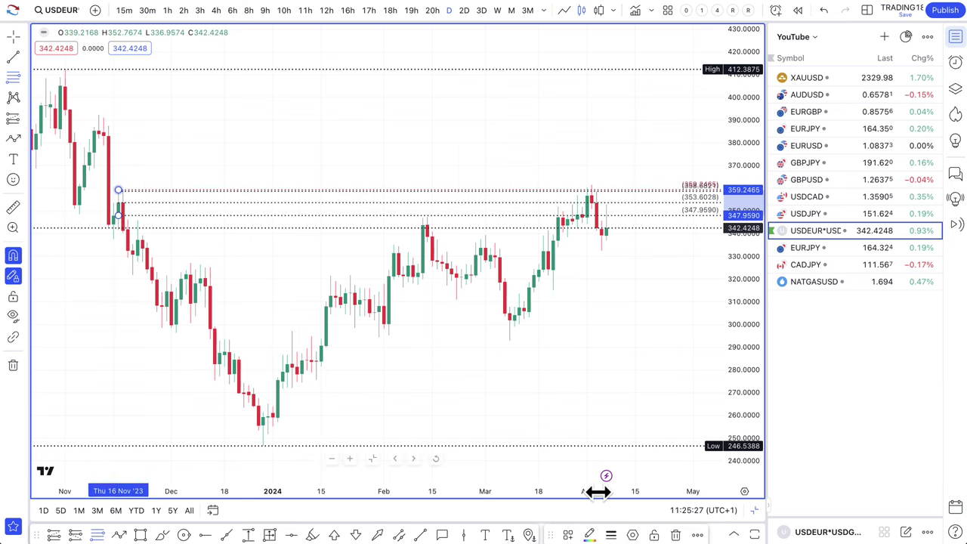
{"action": "left_click", "coordinate": [568, 533]}
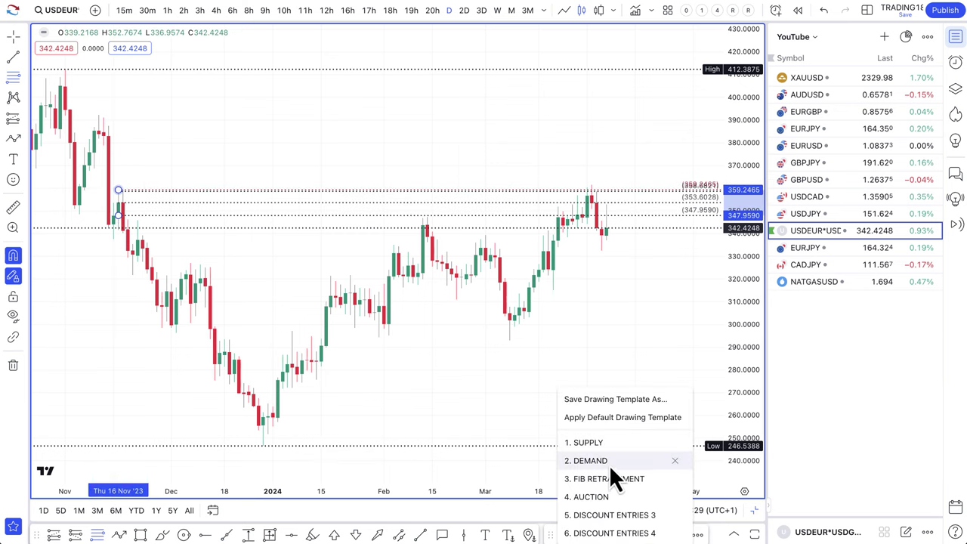
{"action": "left_click", "coordinate": [611, 446]}
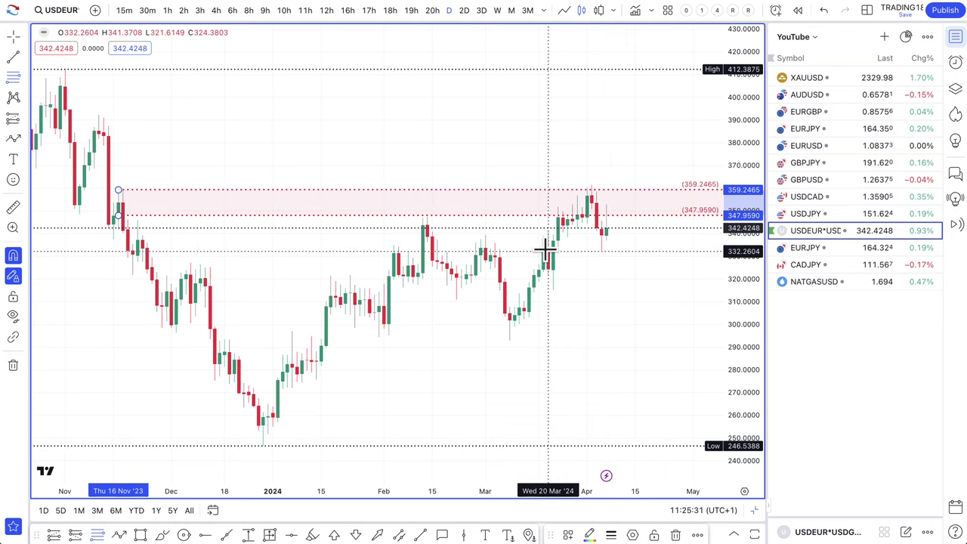
Step: Mark a zone from 332.2604 to 315.1033 at the 20–21 March 2024 candles and apply the DEMAND template
{"action": "left_click_drag", "start_coordinate": [547, 251], "coordinate": [553, 289]}
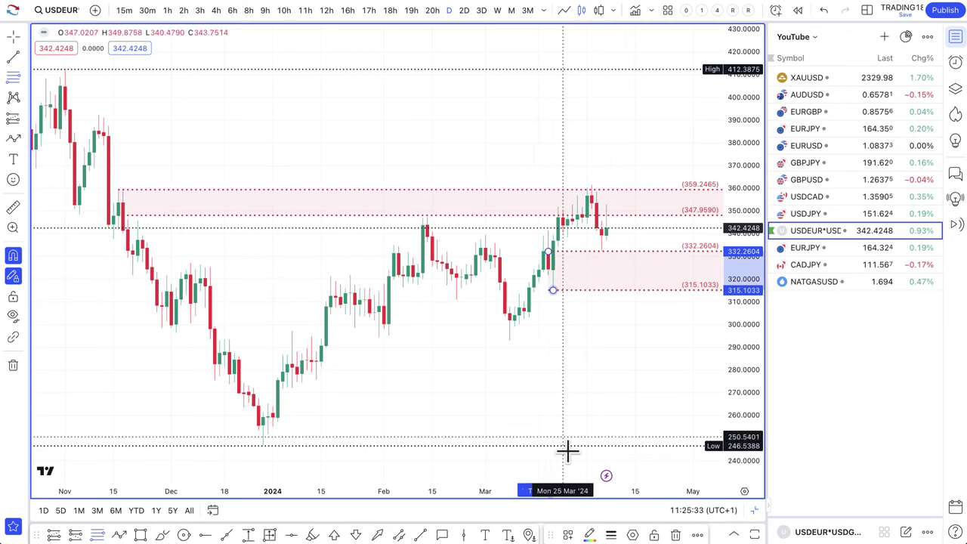
{"action": "left_click", "coordinate": [568, 534]}
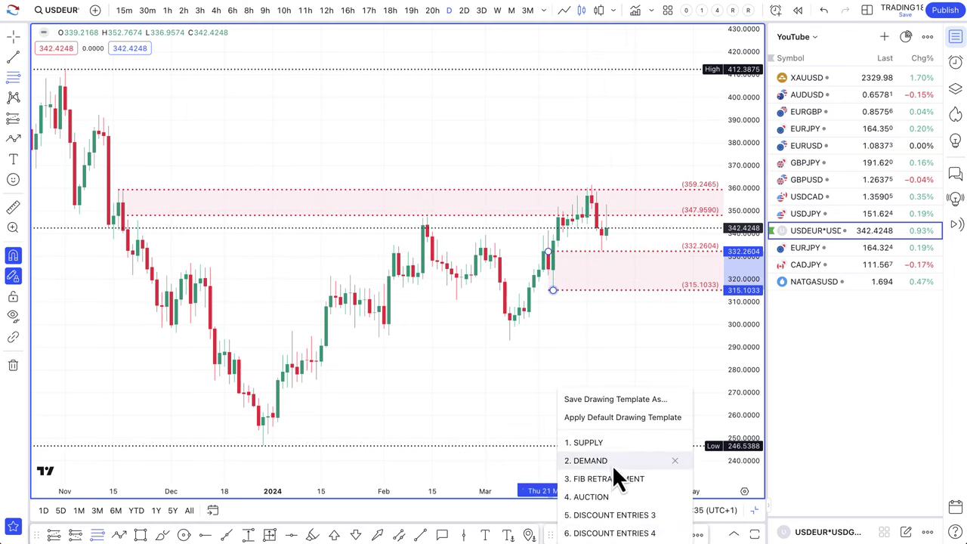
{"action": "left_click", "coordinate": [612, 461]}
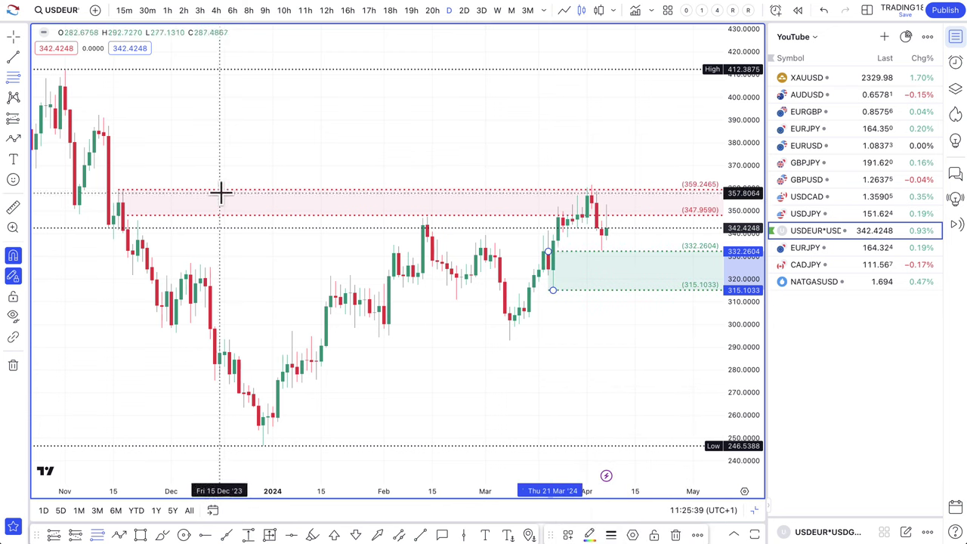
Step: Draw a path arrow from the latest candle down to about 320 on 10 April and back up to about 342 on 23 April
{"action": "left_click", "coordinate": [13, 139]}
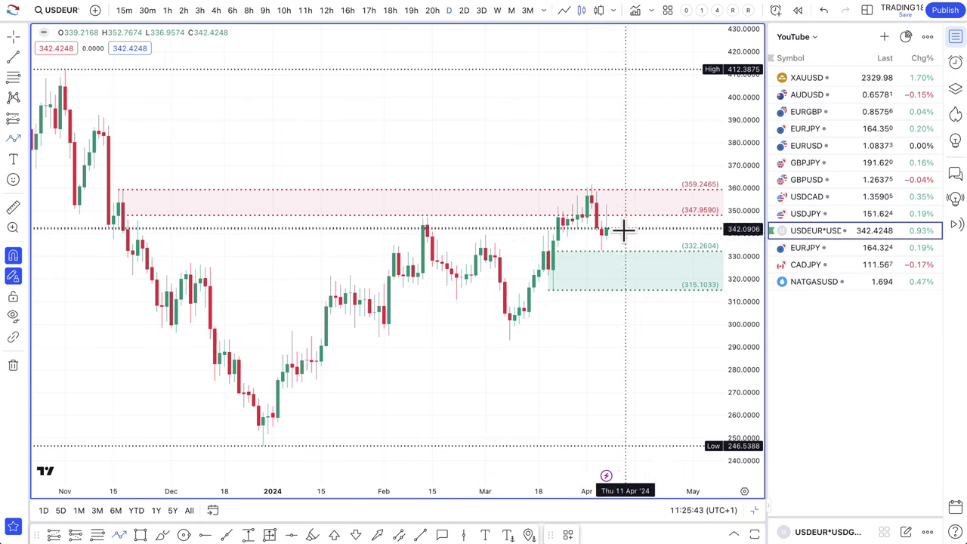
{"action": "left_click", "coordinate": [611, 250]}
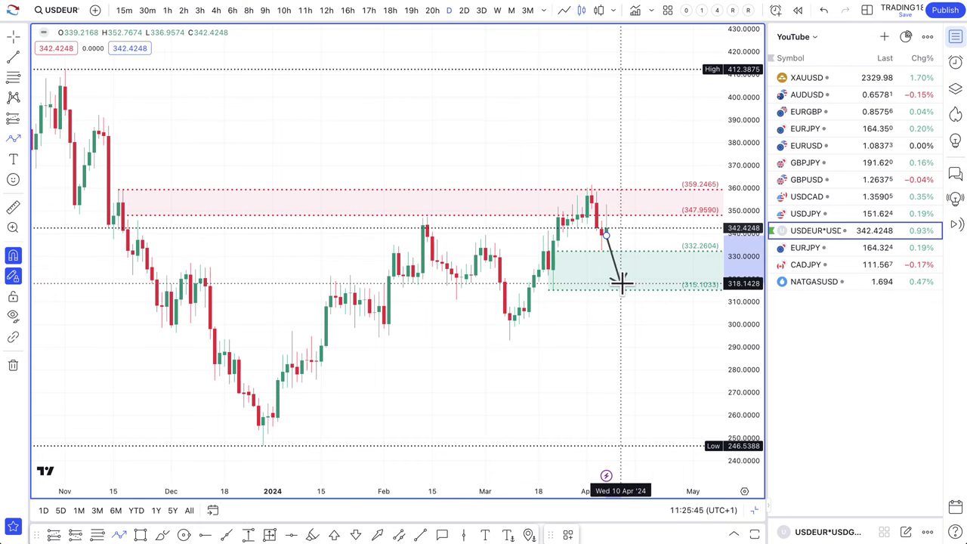
{"action": "left_click", "coordinate": [620, 278]}
{"action": "left_click", "coordinate": [662, 229]}
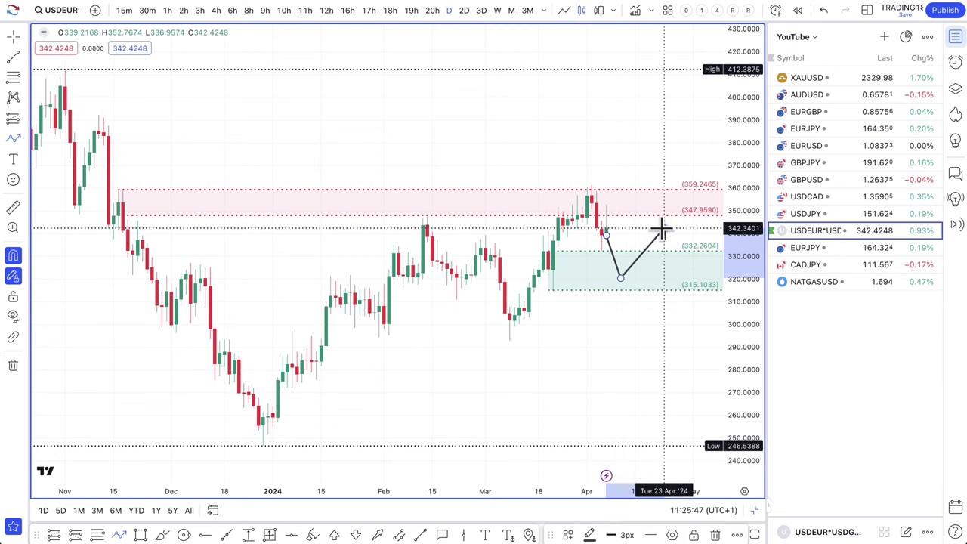
Step: Shift the path arrow's low point inside the demand zone to mid-April, keeping it at about 320
{"action": "mouse_move", "coordinate": [647, 222]}
{"action": "left_mouse_down"}
{"action": "mouse_move", "coordinate": [567, 242]}
{"action": "mouse_move", "coordinate": [566, 226]}
{"action": "left_mouse_up"}
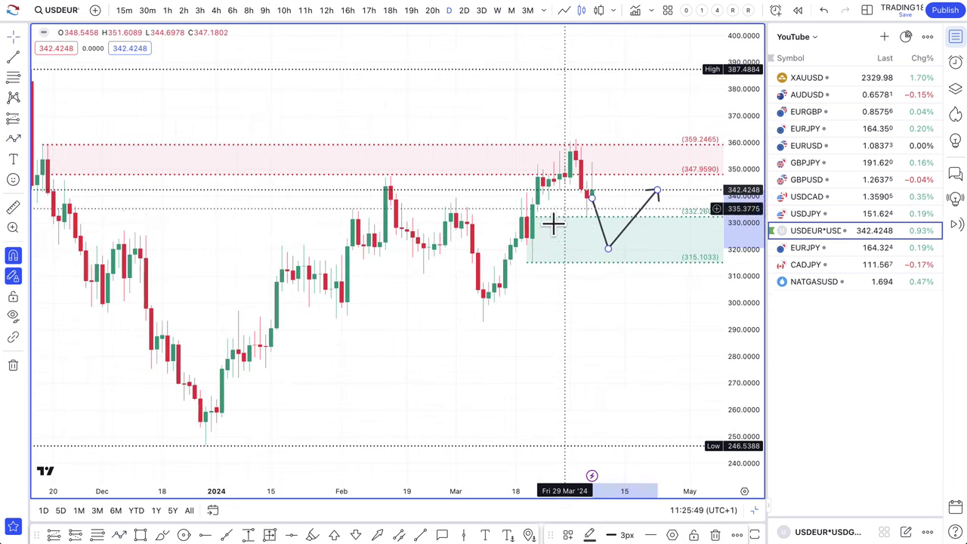
{"action": "scroll", "coordinate": [587, 246], "scroll_direction": "down", "scroll_amount": 1}
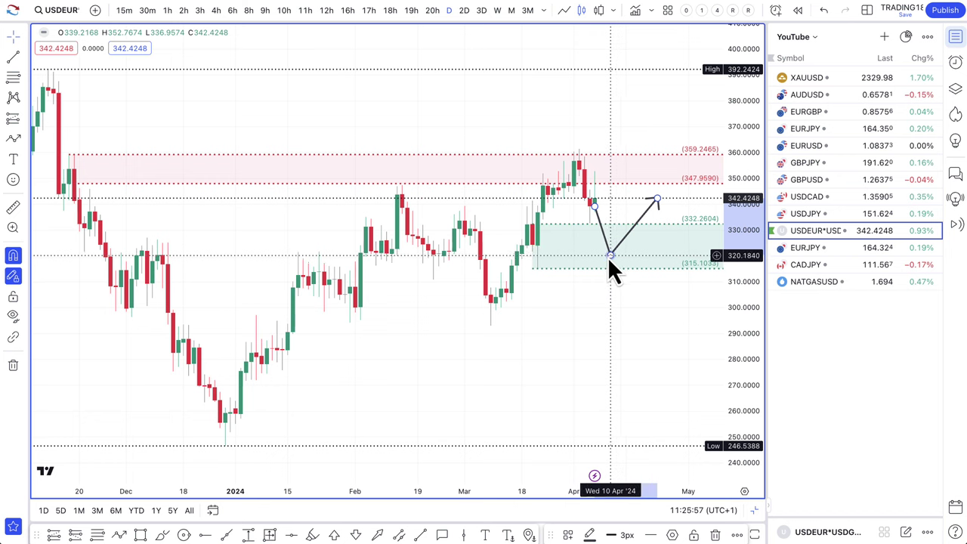
{"action": "right_click", "coordinate": [610, 209]}
{"action": "left_click", "coordinate": [612, 213]}
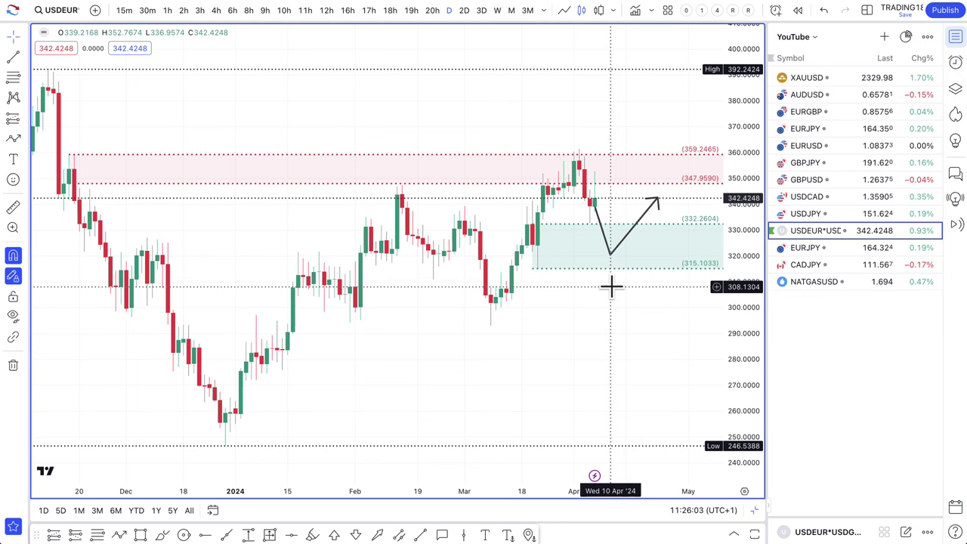
{"action": "left_click_drag", "start_coordinate": [610, 254], "coordinate": [631, 255]}
{"action": "left_click_drag", "start_coordinate": [549, 258], "coordinate": [535, 231]}
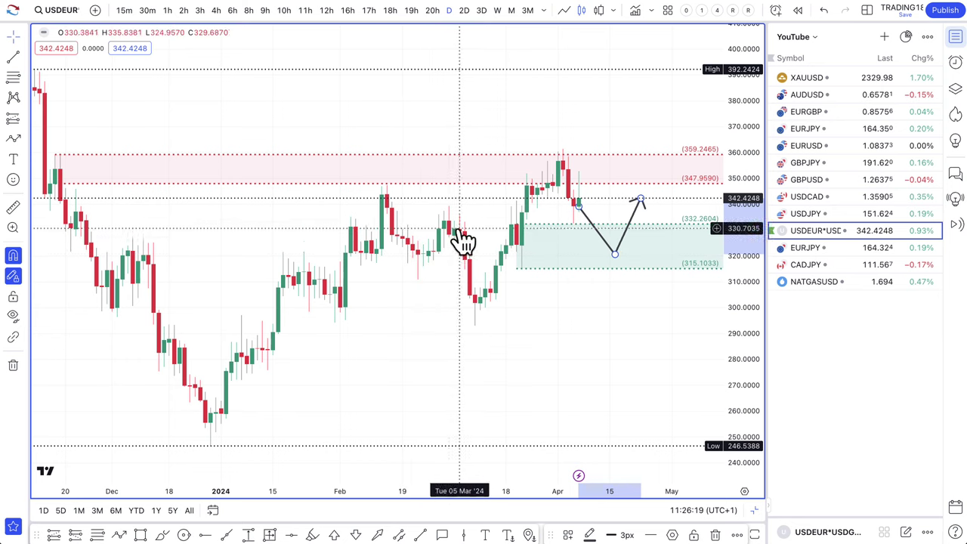
Step: Trace the early-March drop to the 8 March low at 292.9630 and the rebound to about 310 with a path, and delete it
{"action": "left_click", "coordinate": [17, 142]}
{"action": "left_click", "coordinate": [445, 211]}
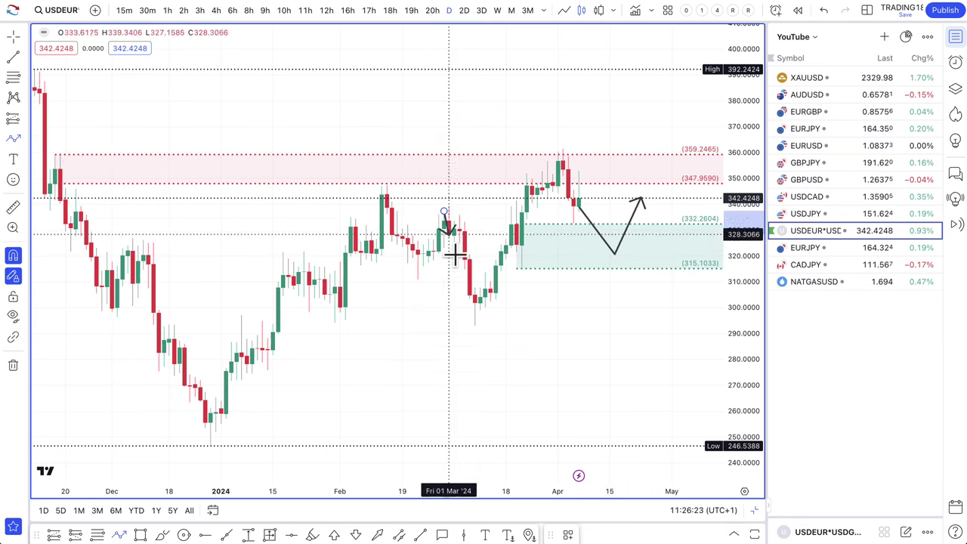
{"action": "left_click", "coordinate": [474, 325]}
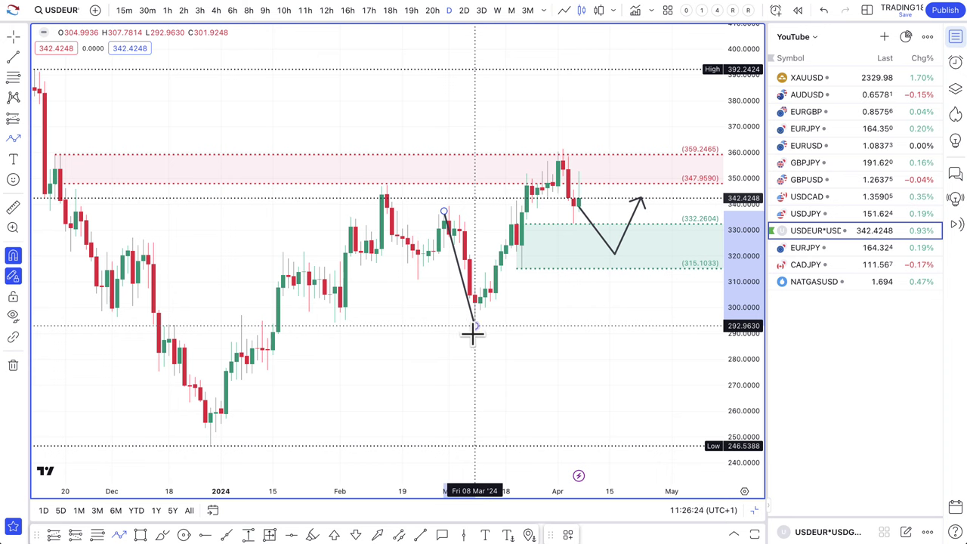
{"action": "left_click", "coordinate": [489, 283]}
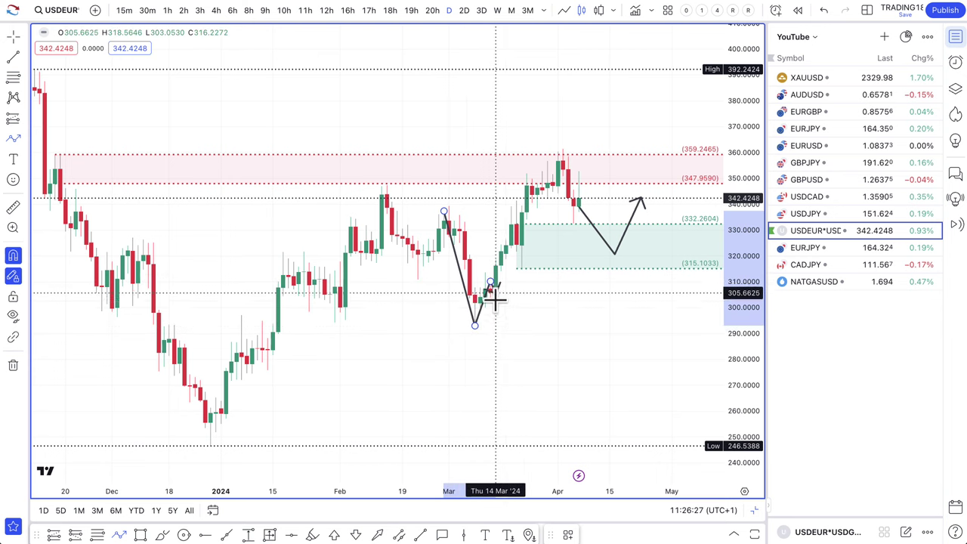
{"action": "key", "text": "Escape"}
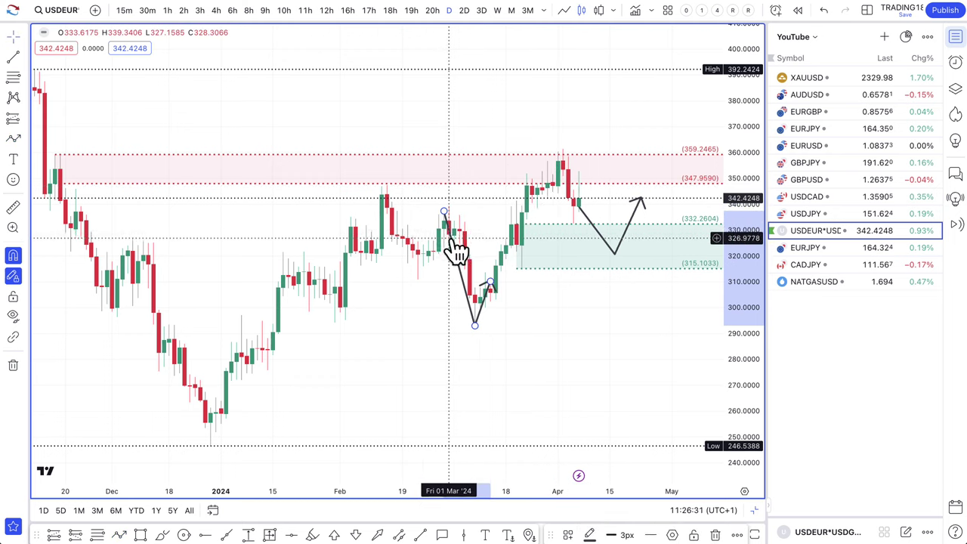
{"action": "key", "text": "Delete"}
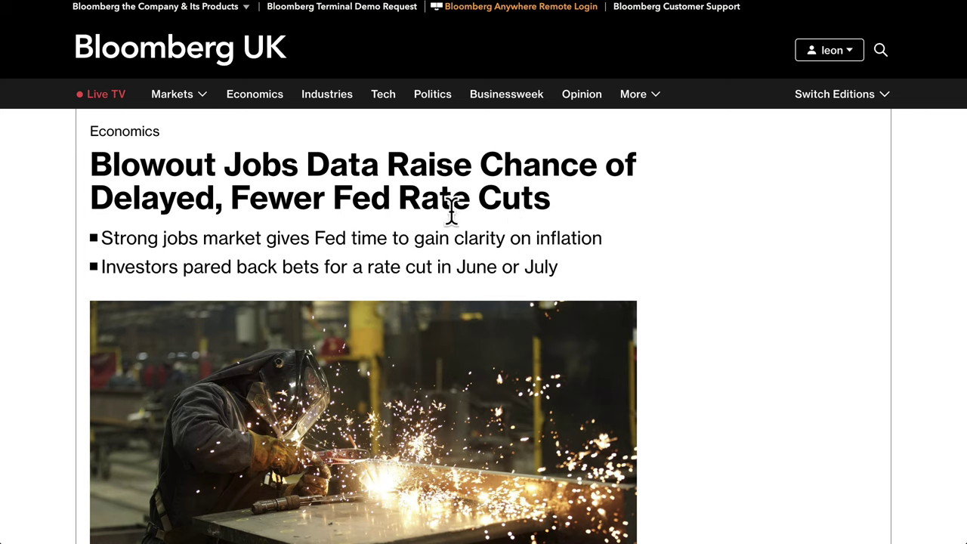
Step: In the Bloomberg article on Fed rate cuts, highlight the summary lines about the jobs market and investors' bets, and clear the selection
{"action": "left_click_drag", "start_coordinate": [136, 243], "coordinate": [370, 253]}
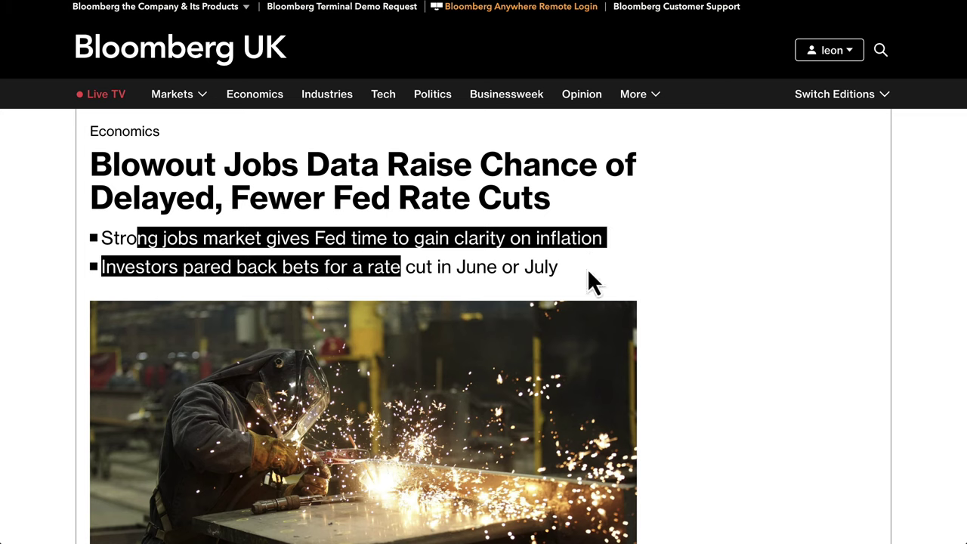
{"action": "left_click", "coordinate": [646, 267]}
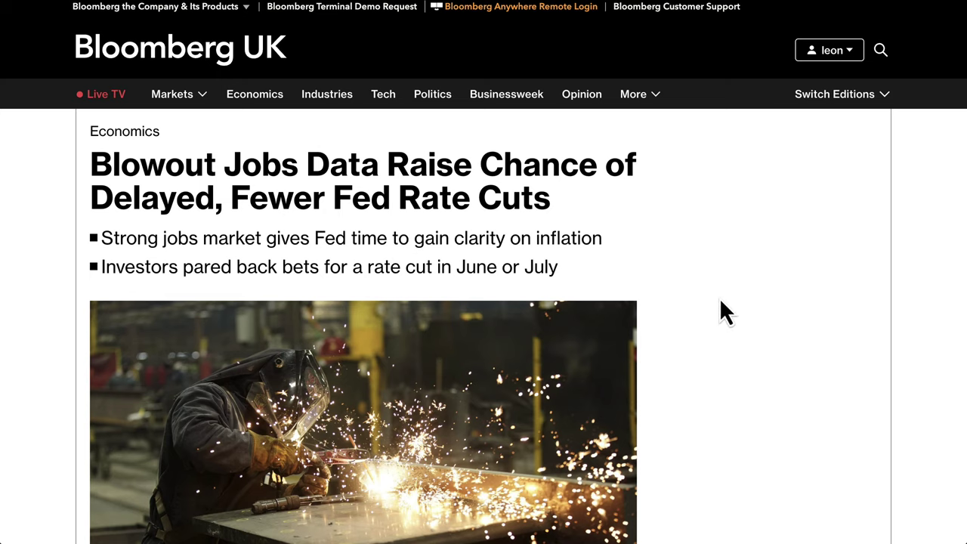
Step: Sketch two upward arrows above circled 2% and 5.5% figures beside the article, add arrows pointing at both circles, and clear the annotations
{"action": "left_click_drag", "start_coordinate": [716, 297], "coordinate": [716, 195]}
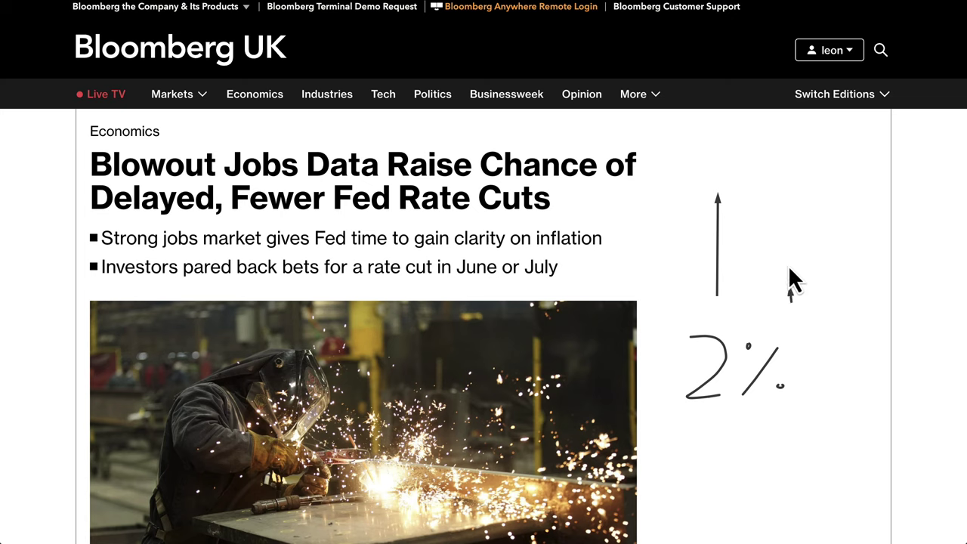
{"action": "left_click_drag", "start_coordinate": [791, 301], "coordinate": [793, 198]}
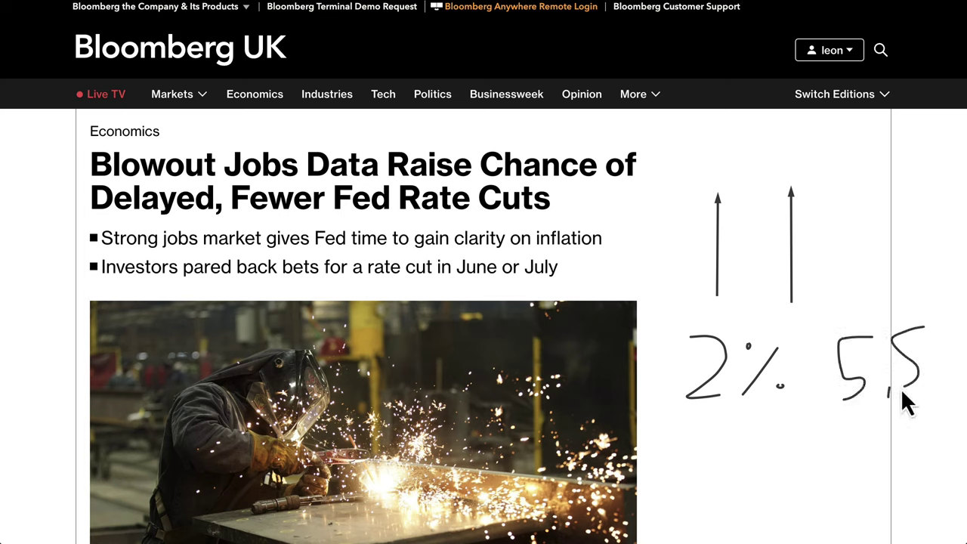
{"action": "mouse_move", "coordinate": [945, 332]}
{"action": "left_mouse_down"}
{"action": "mouse_move", "coordinate": [941, 370]}
{"action": "mouse_move", "coordinate": [949, 361]}
{"action": "left_mouse_up"}
{"action": "mouse_move", "coordinate": [745, 323]}
{"action": "left_mouse_down"}
{"action": "mouse_move", "coordinate": [675, 335]}
{"action": "mouse_move", "coordinate": [701, 423]}
{"action": "mouse_move", "coordinate": [801, 389]}
{"action": "left_mouse_up"}
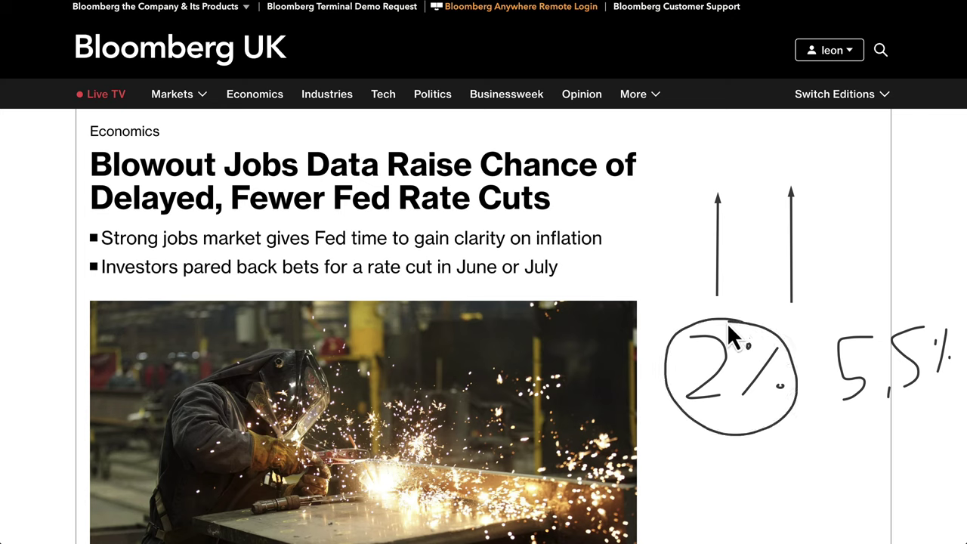
{"action": "mouse_move", "coordinate": [884, 313]}
{"action": "left_mouse_down"}
{"action": "mouse_move", "coordinate": [850, 349]}
{"action": "mouse_move", "coordinate": [859, 429]}
{"action": "mouse_move", "coordinate": [958, 393]}
{"action": "mouse_move", "coordinate": [876, 313]}
{"action": "left_mouse_up"}
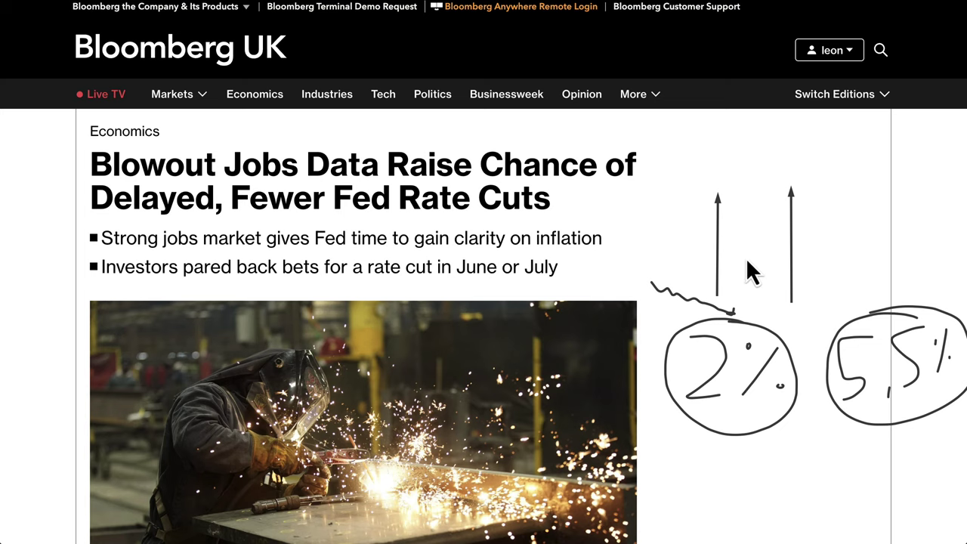
{"action": "mouse_move", "coordinate": [842, 275]}
{"action": "left_mouse_down"}
{"action": "mouse_move", "coordinate": [867, 302]}
{"action": "mouse_move", "coordinate": [869, 290]}
{"action": "left_mouse_up"}
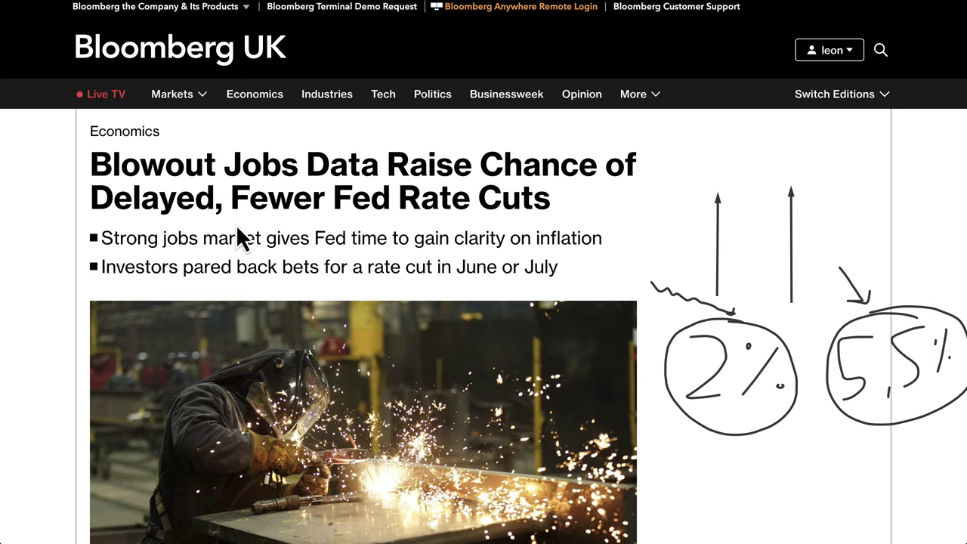
{"action": "key", "text": "Escape"}
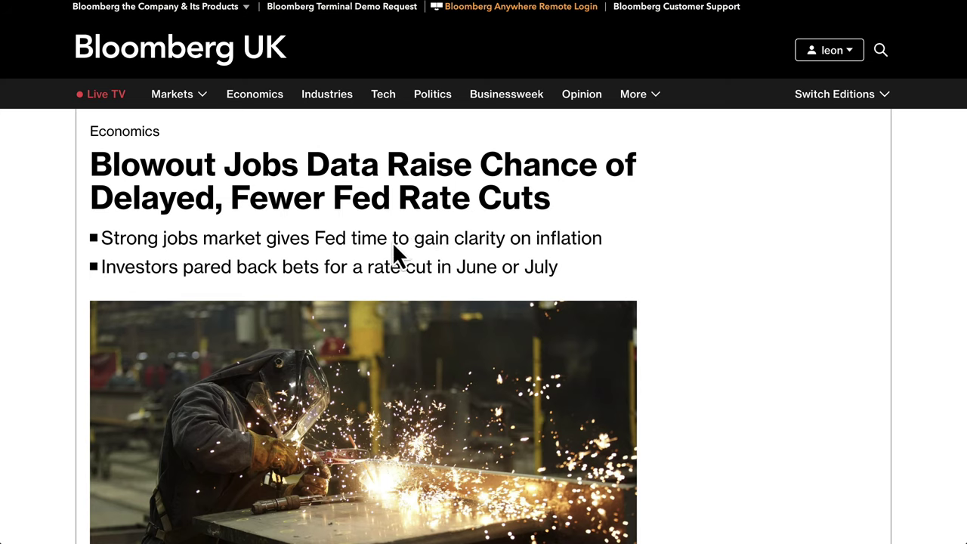
Step: Highlight the Bloomberg article's opening paragraph about the US jobs gain and delayed interest rate cuts
{"action": "scroll", "coordinate": [412, 291], "scroll_direction": "down", "scroll_amount": 5}
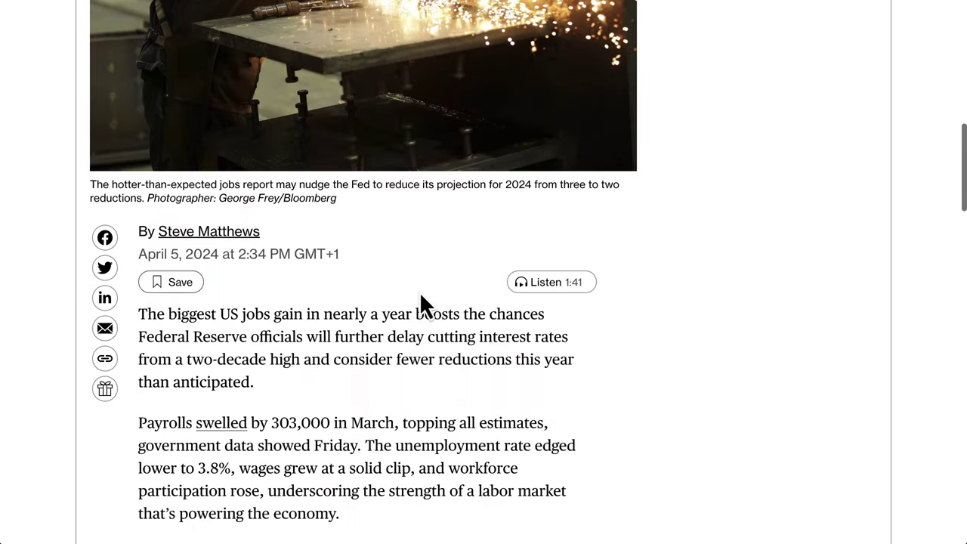
{"action": "scroll", "coordinate": [447, 310], "scroll_direction": "down", "scroll_amount": 3}
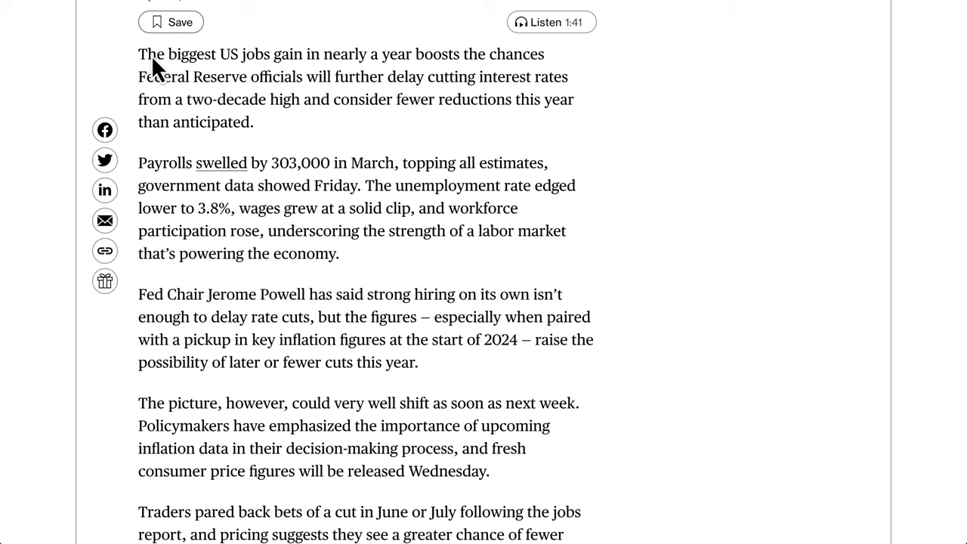
{"action": "left_click_drag", "start_coordinate": [139, 54], "coordinate": [449, 134]}
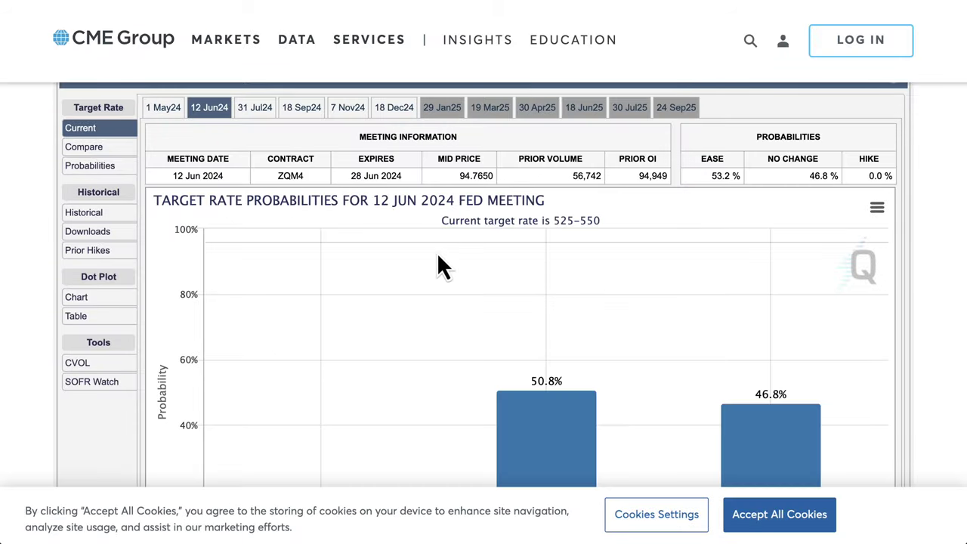
Step: Switch to the CME FedWatch Tool, select the 12 Jun 2024 meeting, and highlight its no-change probability
{"action": "scroll", "coordinate": [443, 320], "scroll_direction": "down", "scroll_amount": 2}
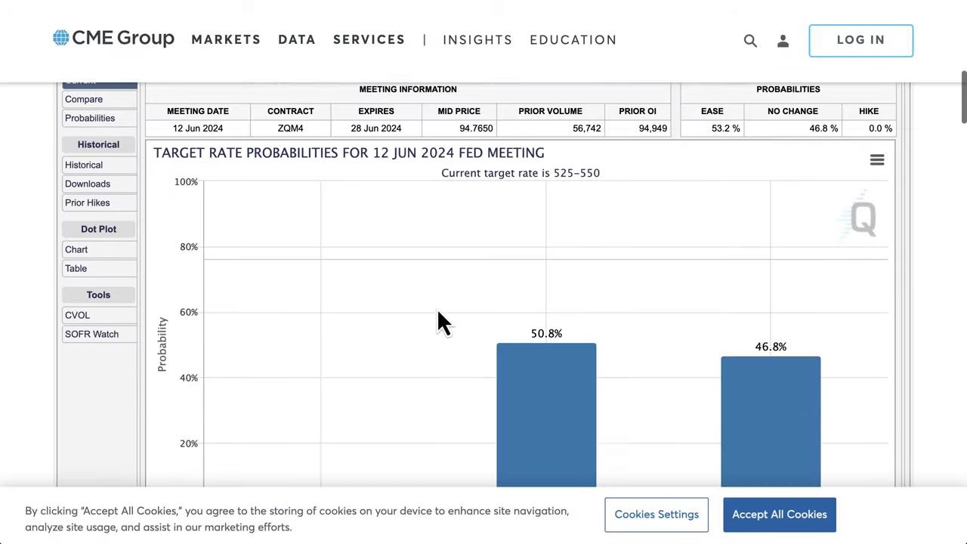
{"action": "scroll", "coordinate": [442, 321], "scroll_direction": "up", "scroll_amount": 3}
{"action": "scroll", "coordinate": [442, 321], "scroll_direction": "up", "scroll_amount": 5}
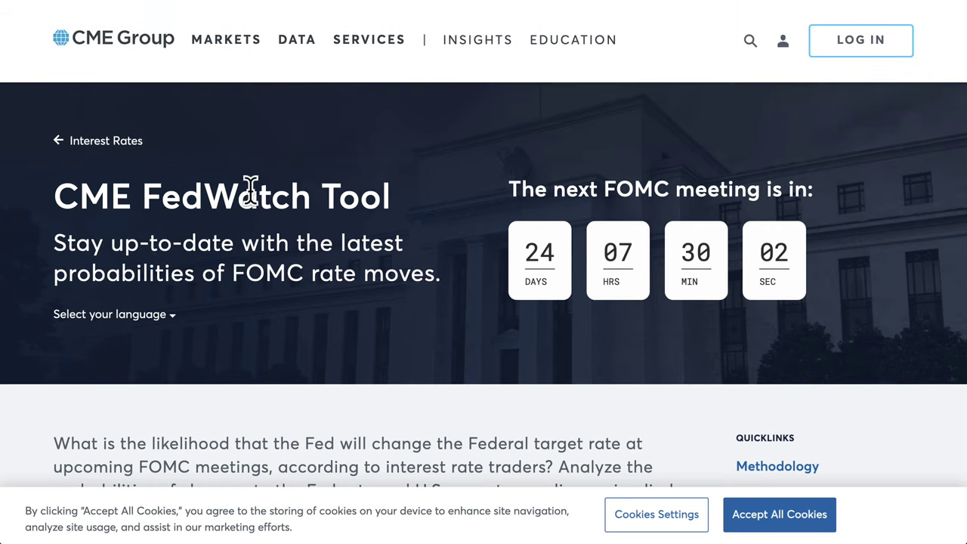
{"action": "scroll", "coordinate": [301, 263], "scroll_direction": "down", "scroll_amount": 2}
{"action": "scroll", "coordinate": [302, 263], "scroll_direction": "down", "scroll_amount": 8}
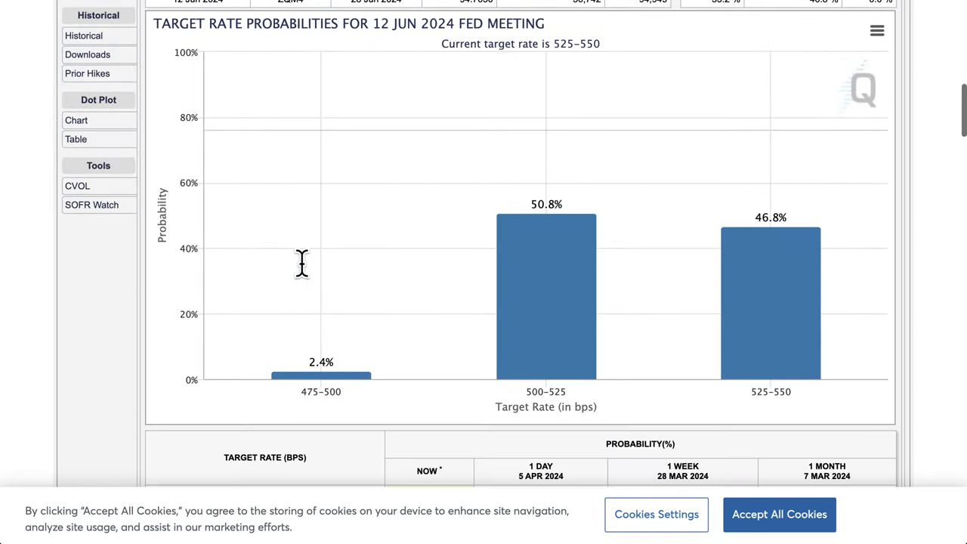
{"action": "scroll", "coordinate": [402, 269], "scroll_direction": "up", "scroll_amount": 2}
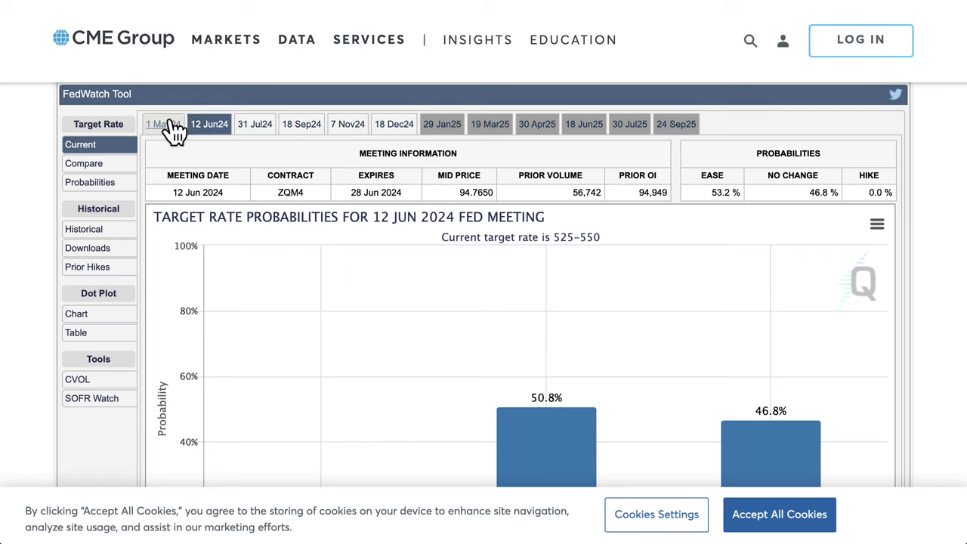
{"action": "left_click", "coordinate": [201, 132]}
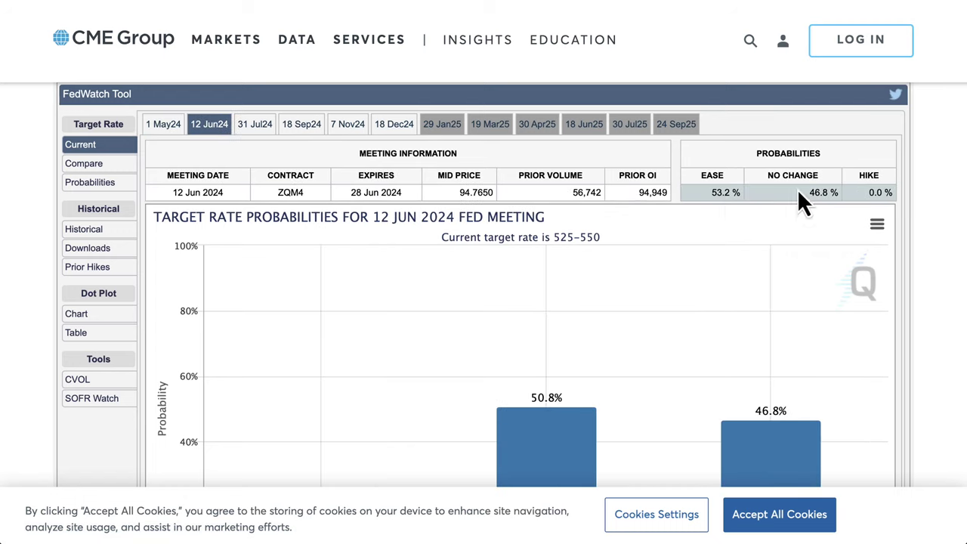
{"action": "left_click_drag", "start_coordinate": [806, 195], "coordinate": [839, 194]}
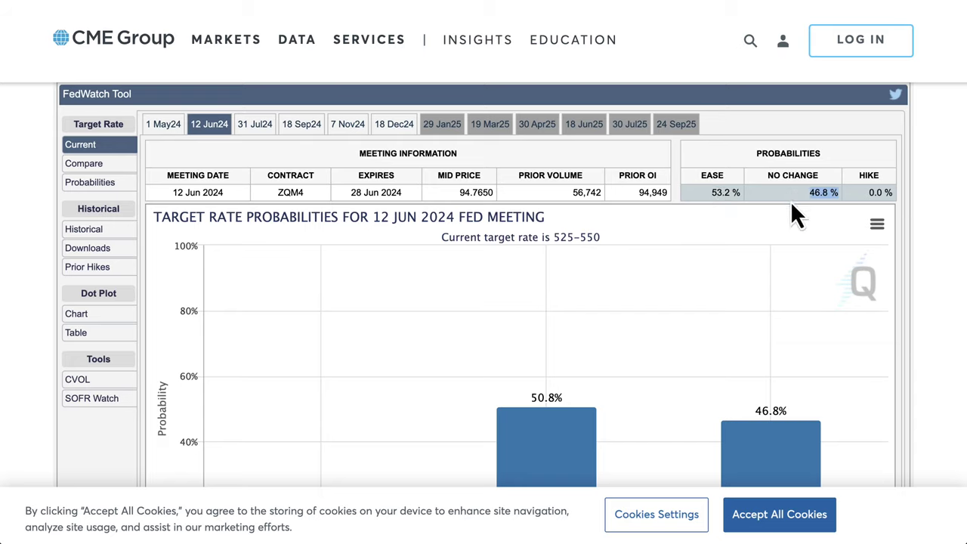
Step: In the target rate probability table, highlight the one-month-ago figures for the 525-550 and 475-500 rates
{"action": "scroll", "coordinate": [785, 240], "scroll_direction": "down", "scroll_amount": 5}
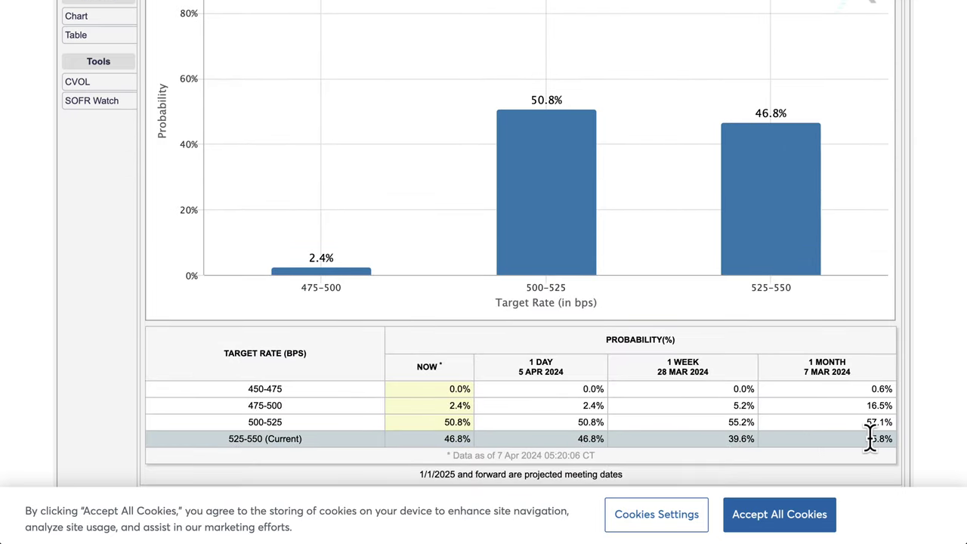
{"action": "left_click_drag", "start_coordinate": [857, 439], "coordinate": [886, 438]}
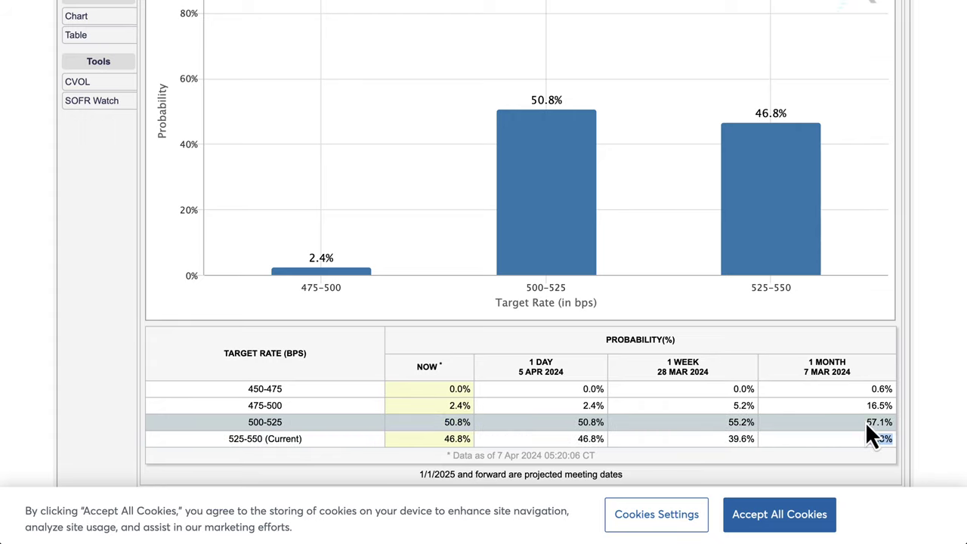
{"action": "left_click_drag", "start_coordinate": [866, 428], "coordinate": [893, 405]}
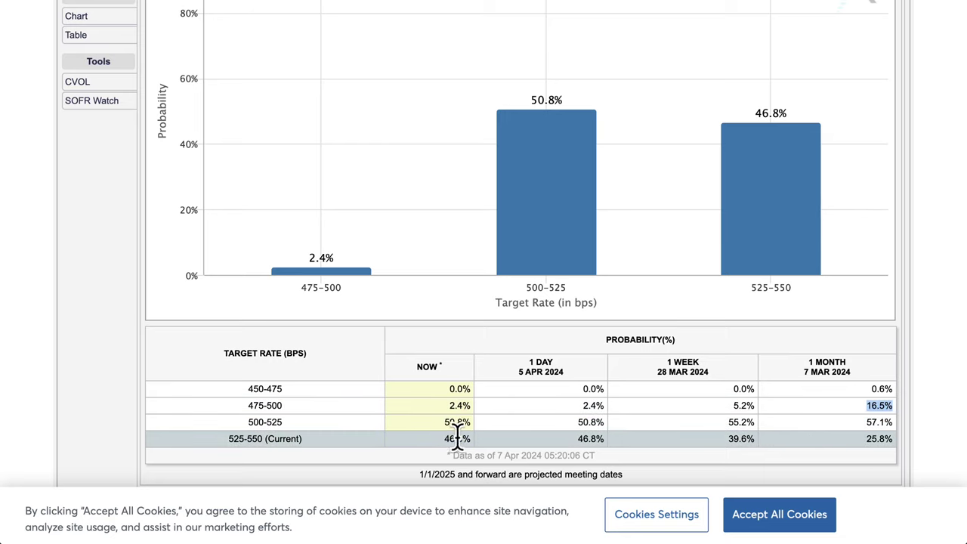
{"action": "scroll", "coordinate": [499, 216], "scroll_direction": "up", "scroll_amount": 4}
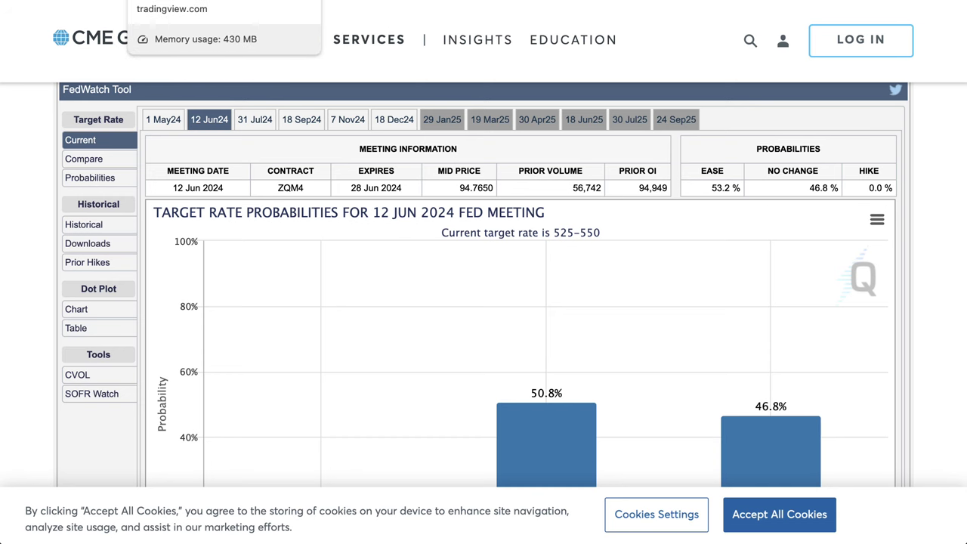
Step: Switch to the TradingView chart and reshape the path arrow into a straight rise through the supply zone, ending at about 375
{"action": "left_click", "coordinate": [174, 1]}
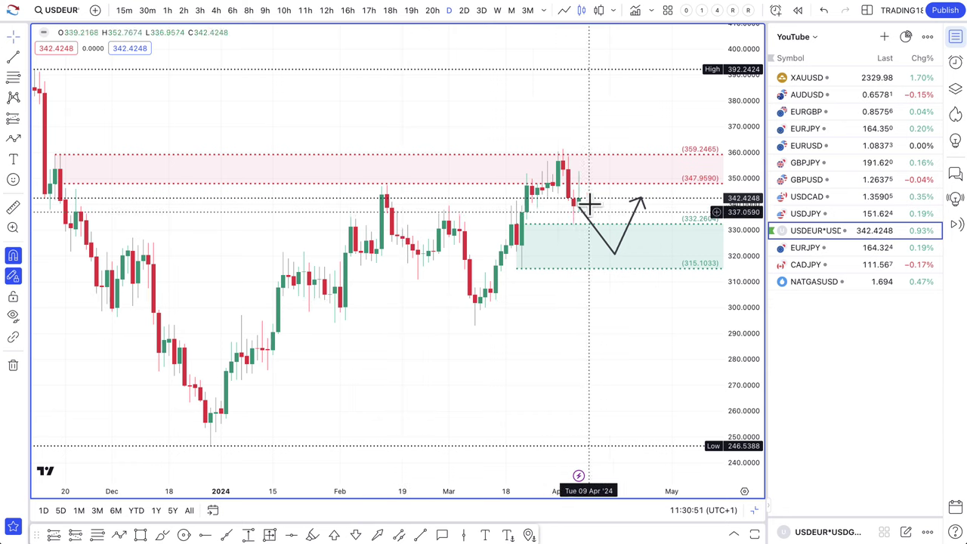
{"action": "left_click_drag", "start_coordinate": [614, 256], "coordinate": [610, 157]}
{"action": "left_click_drag", "start_coordinate": [637, 196], "coordinate": [634, 115]}
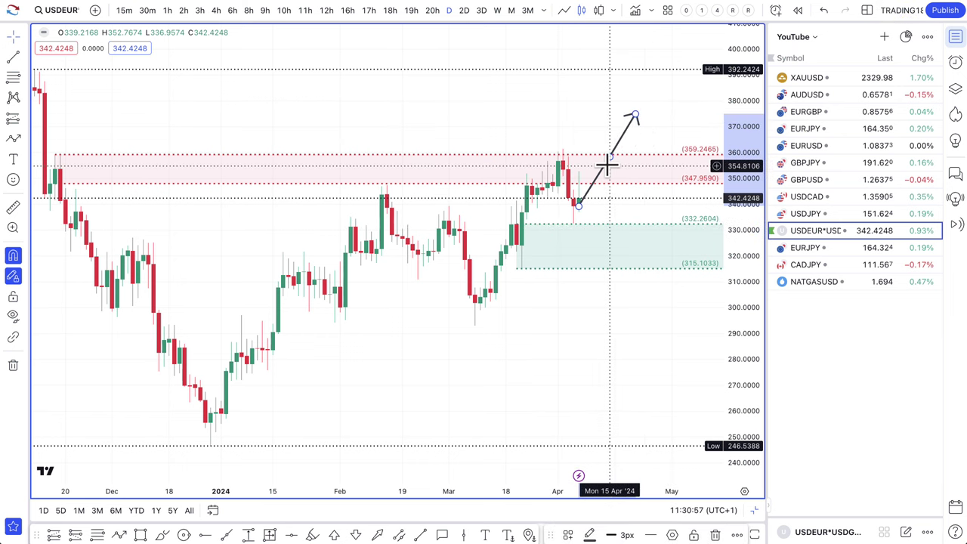
Step: Pull the path arrow's middle point down into the demand zone at 11 April, at about 325
{"action": "mouse_move", "coordinate": [611, 162]}
{"action": "left_mouse_down"}
{"action": "mouse_move", "coordinate": [614, 248]}
{"action": "mouse_move", "coordinate": [599, 252]}
{"action": "left_mouse_up"}
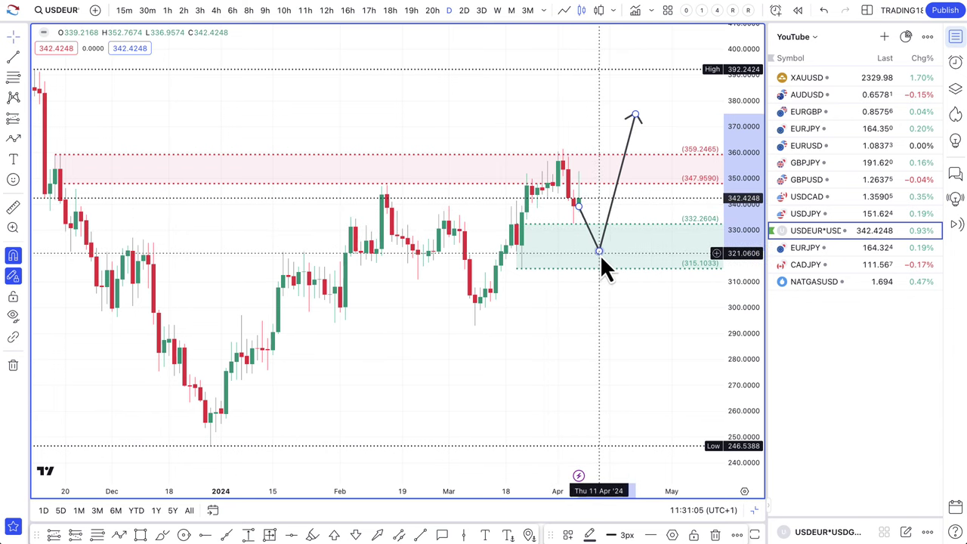
{"action": "left_click_drag", "start_coordinate": [599, 251], "coordinate": [599, 245]}
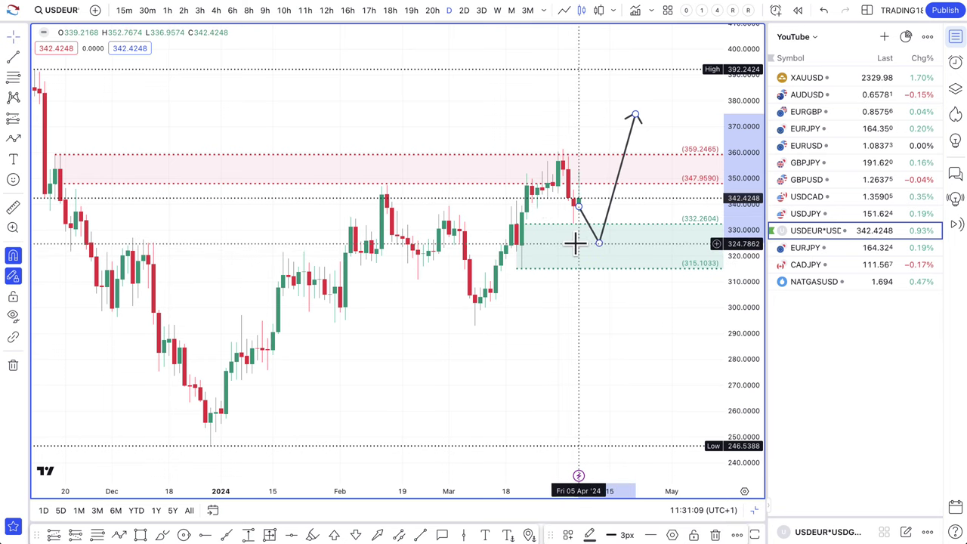
{"action": "scroll", "coordinate": [540, 244], "scroll_direction": "down", "scroll_amount": 2}
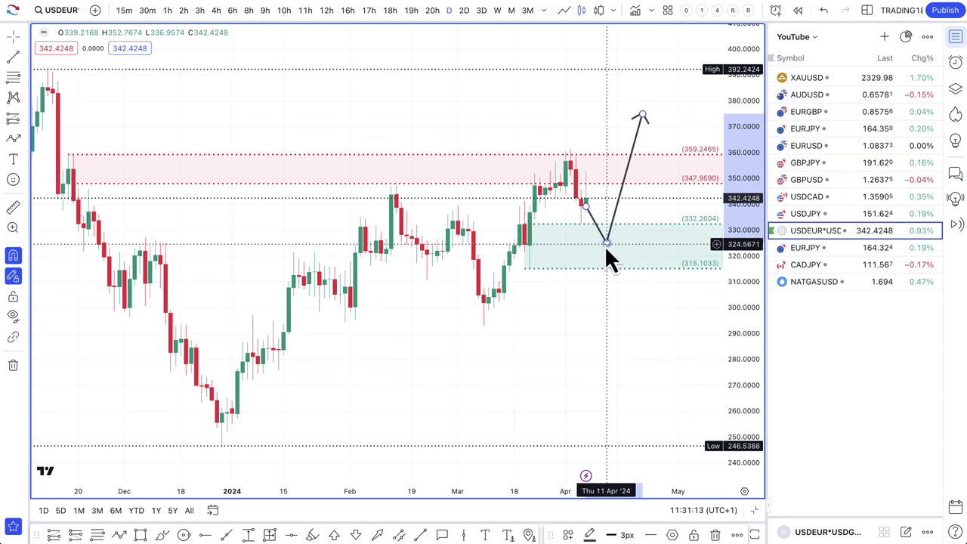
{"action": "mouse_move", "coordinate": [605, 243]}
{"action": "left_mouse_down"}
{"action": "mouse_move", "coordinate": [605, 254]}
{"action": "mouse_move", "coordinate": [605, 229]}
{"action": "mouse_move", "coordinate": [605, 238]}
{"action": "left_mouse_up"}
{"action": "left_click_drag", "start_coordinate": [605, 241], "coordinate": [604, 244]}
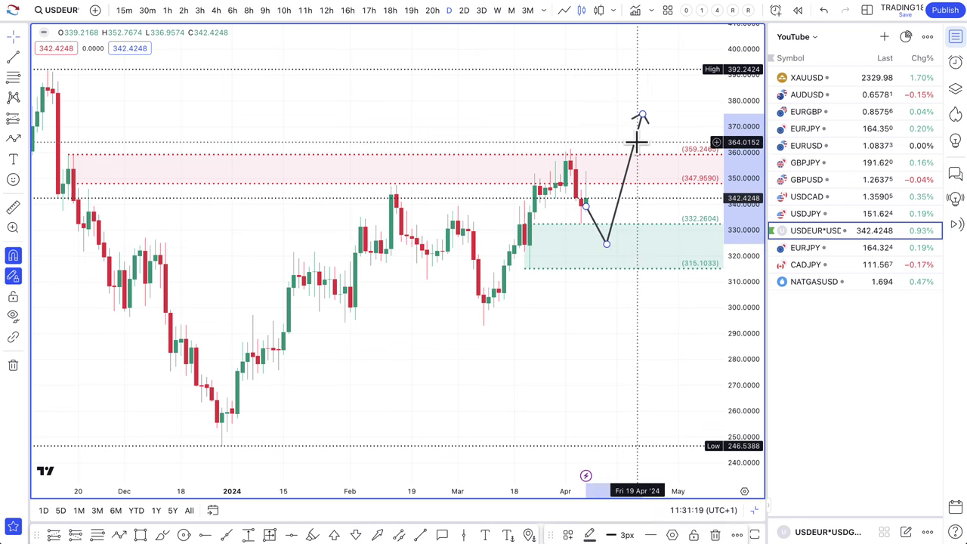
Step: Handwrite "Rumour" and "Data" beneath it with the Brush across the upper part of the chart
{"action": "scroll", "coordinate": [597, 181], "scroll_direction": "down", "scroll_amount": 3}
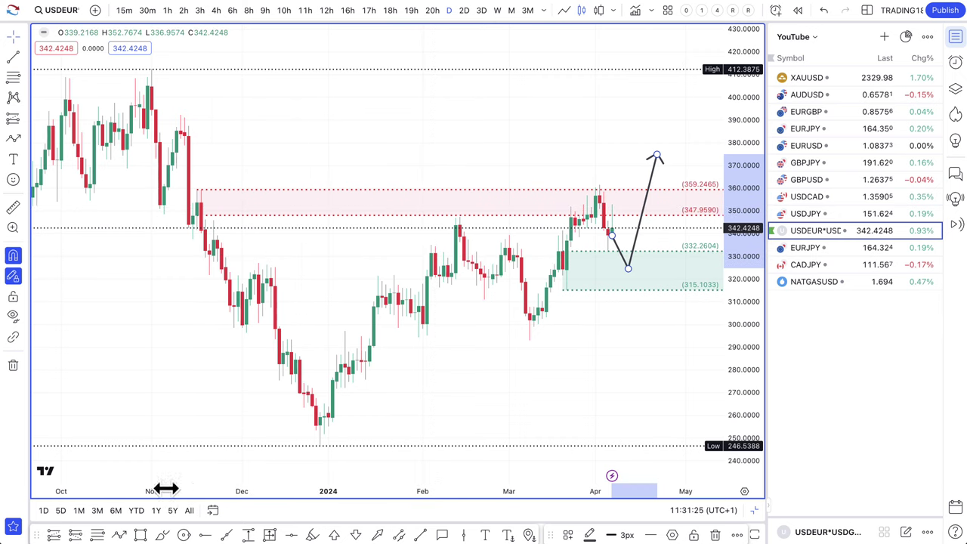
{"action": "left_click", "coordinate": [163, 534]}
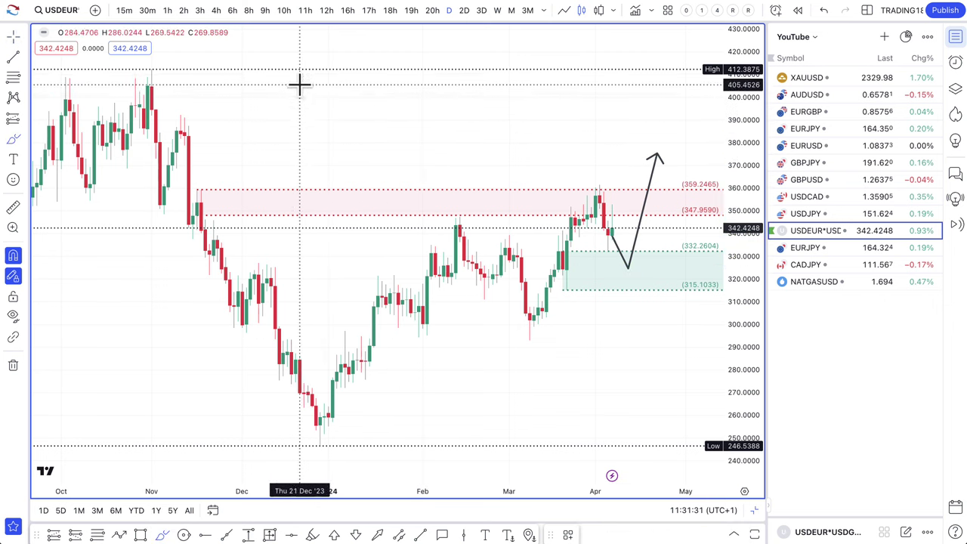
{"action": "mouse_move", "coordinate": [277, 69]}
{"action": "left_mouse_down"}
{"action": "mouse_move", "coordinate": [280, 113]}
{"action": "mouse_move", "coordinate": [277, 65]}
{"action": "mouse_move", "coordinate": [315, 134]}
{"action": "mouse_move", "coordinate": [406, 114]}
{"action": "mouse_move", "coordinate": [503, 113]}
{"action": "mouse_move", "coordinate": [533, 102]}
{"action": "mouse_move", "coordinate": [559, 62]}
{"action": "left_mouse_up"}
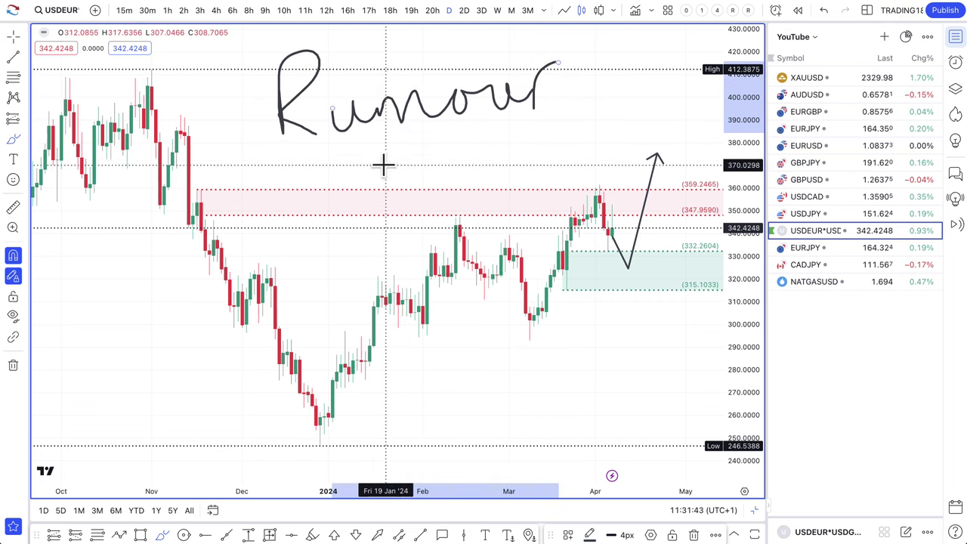
{"action": "mouse_move", "coordinate": [375, 123]}
{"action": "left_mouse_down"}
{"action": "mouse_move", "coordinate": [379, 184]}
{"action": "mouse_move", "coordinate": [399, 198]}
{"action": "left_mouse_up"}
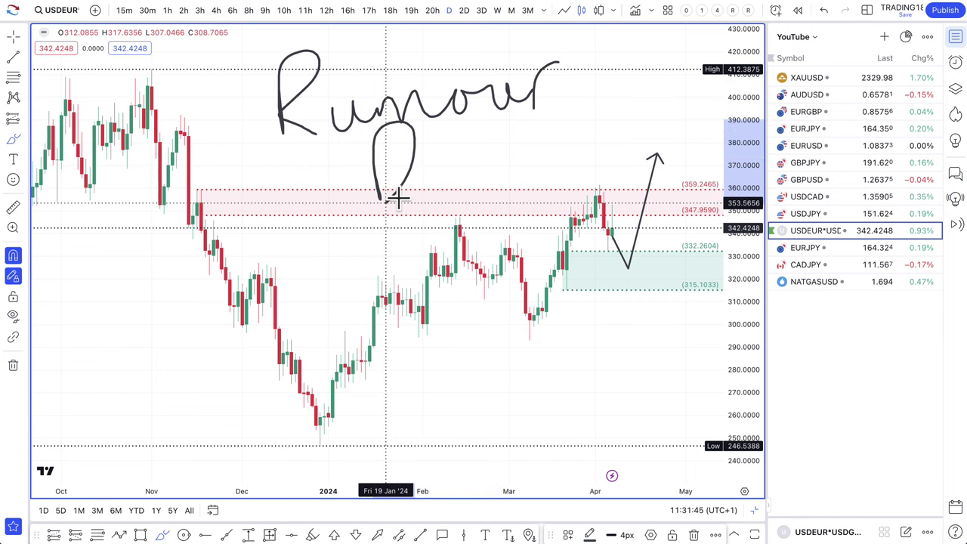
{"action": "mouse_move", "coordinate": [442, 174]}
{"action": "left_mouse_down"}
{"action": "mouse_move", "coordinate": [410, 189]}
{"action": "mouse_move", "coordinate": [465, 157]}
{"action": "mouse_move", "coordinate": [514, 144]}
{"action": "mouse_move", "coordinate": [537, 176]}
{"action": "left_mouse_up"}
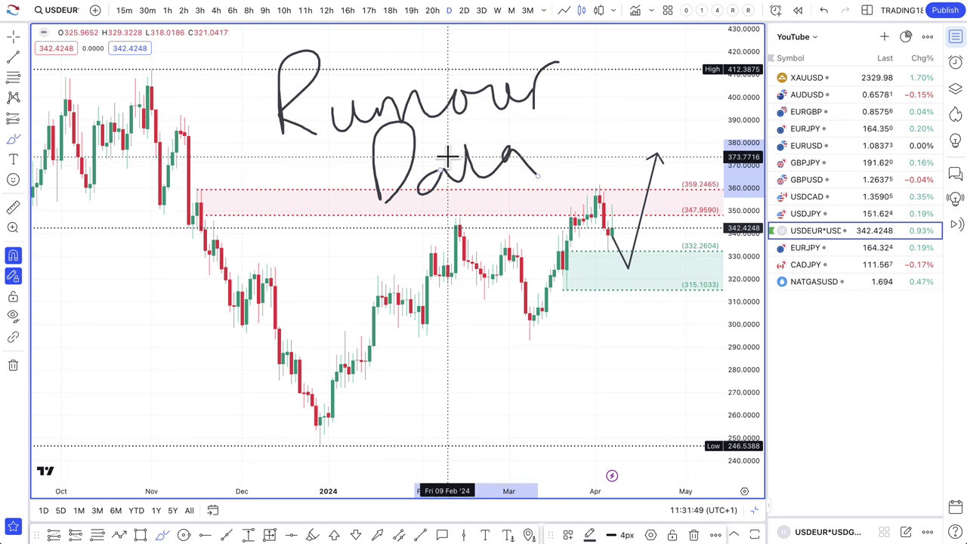
{"action": "left_click_drag", "start_coordinate": [450, 156], "coordinate": [505, 146]}
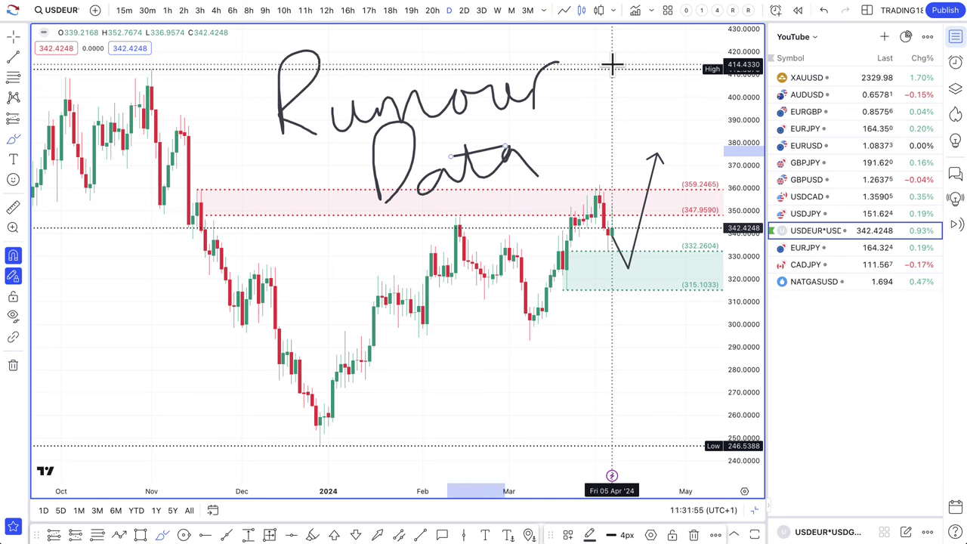
Step: Sketch a downward arrow beside "Rumour", an arrow pointing at "Data", and a circle around "Rumour"
{"action": "mouse_move", "coordinate": [618, 46]}
{"action": "left_mouse_down"}
{"action": "mouse_move", "coordinate": [649, 112]}
{"action": "mouse_move", "coordinate": [653, 90]}
{"action": "left_mouse_up"}
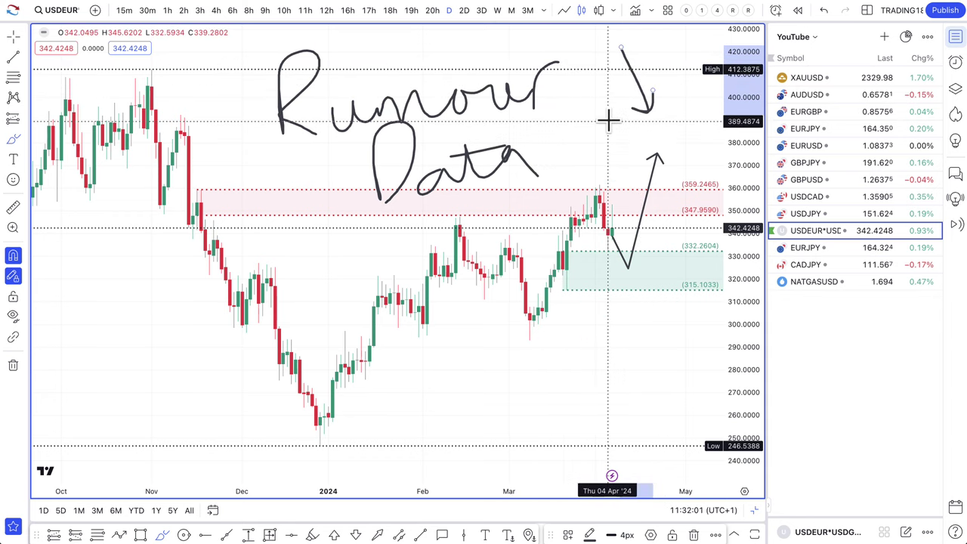
{"action": "mouse_move", "coordinate": [639, 140]}
{"action": "left_mouse_down"}
{"action": "mouse_move", "coordinate": [531, 148]}
{"action": "mouse_move", "coordinate": [559, 159]}
{"action": "left_mouse_up"}
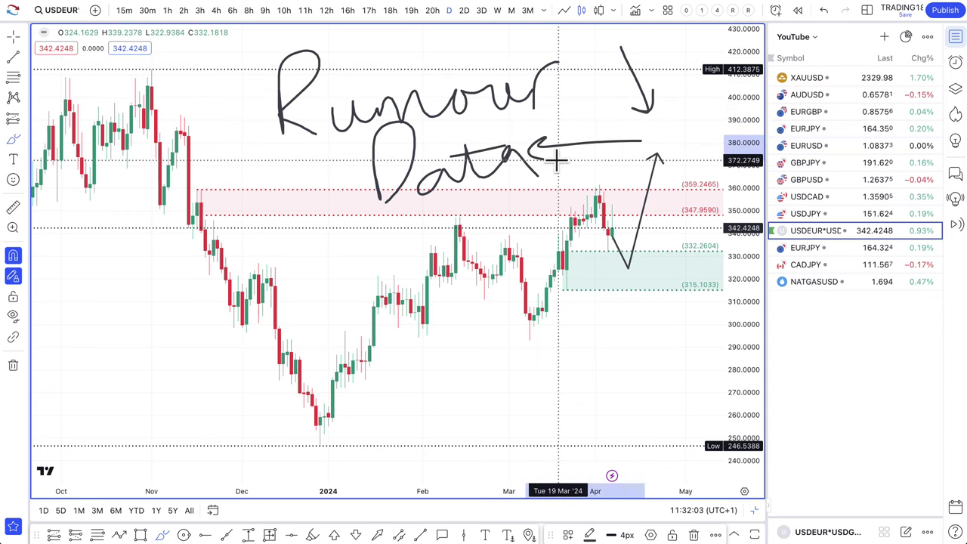
{"action": "mouse_move", "coordinate": [467, 58]}
{"action": "left_mouse_down"}
{"action": "mouse_move", "coordinate": [230, 127]}
{"action": "mouse_move", "coordinate": [556, 53]}
{"action": "mouse_move", "coordinate": [355, 70]}
{"action": "left_mouse_up"}
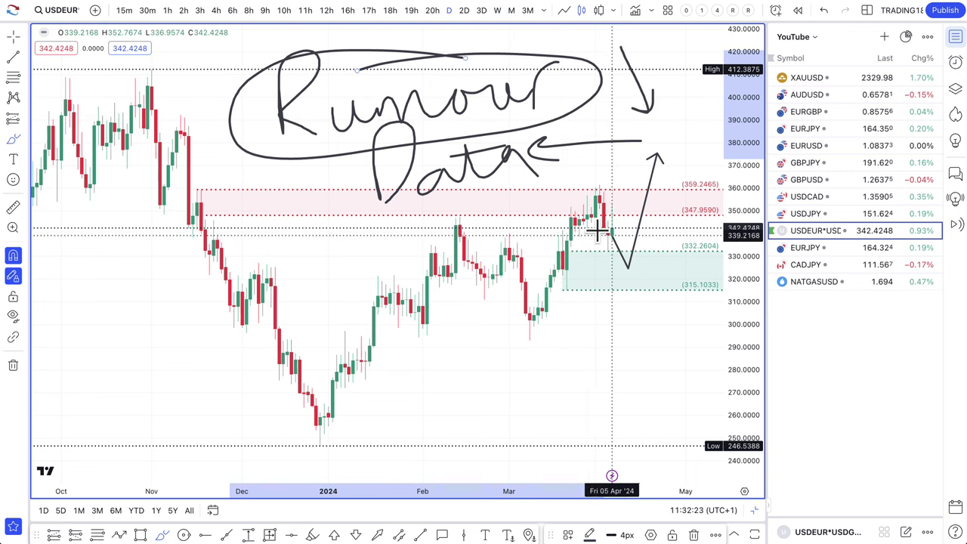
Step: Undo all the handwritten words, sketched arrows and the circle, keeping the projected path arrow
{"action": "key", "text": "ctrl+z"}
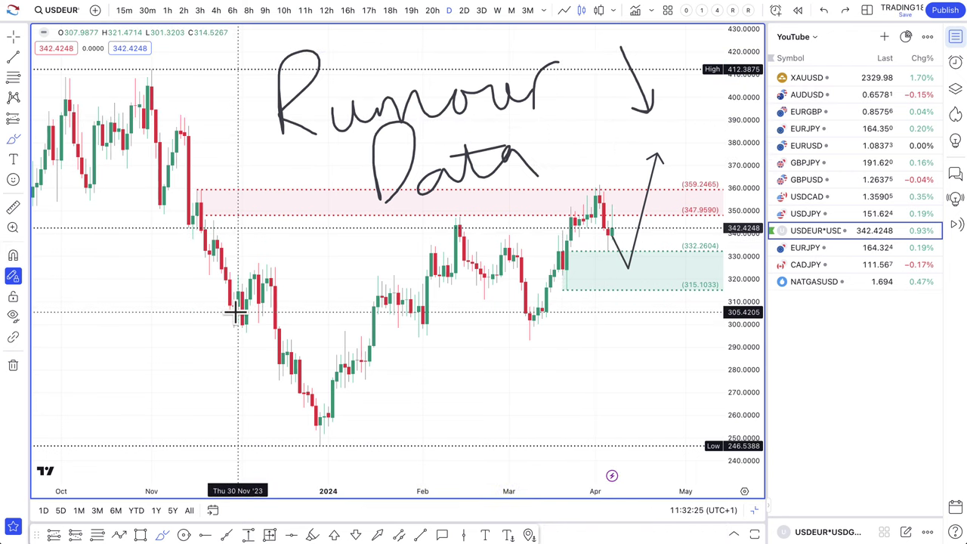
{"action": "key", "text": "ctrl+z"}
{"action": "key", "text": "ctrl+z"}
{"action": "key", "text": "ctrl+z"}
{"action": "key", "text": "ctrl+z"}
{"action": "key", "text": "ctrl+z"}
{"action": "key", "text": "ctrl+z"}
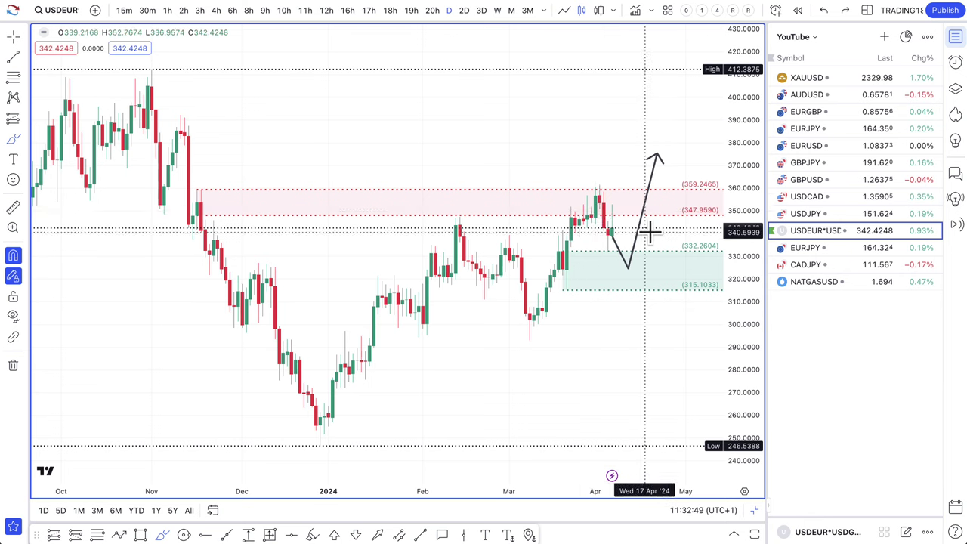
Step: Nudge the path arrow's low point slightly earlier and lower its tip to about 357, inside the supply zone
{"action": "left_click", "coordinate": [627, 270]}
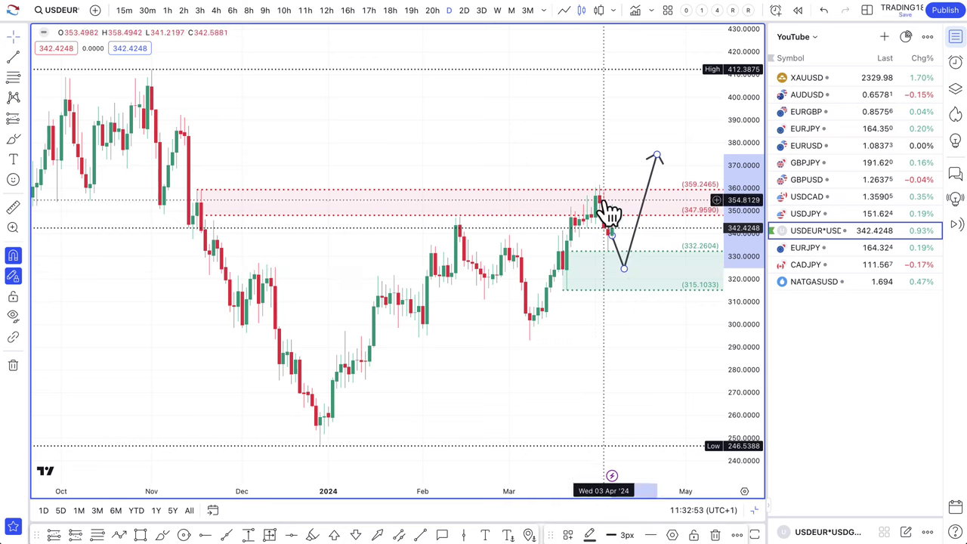
{"action": "left_click_drag", "start_coordinate": [657, 155], "coordinate": [658, 195]}
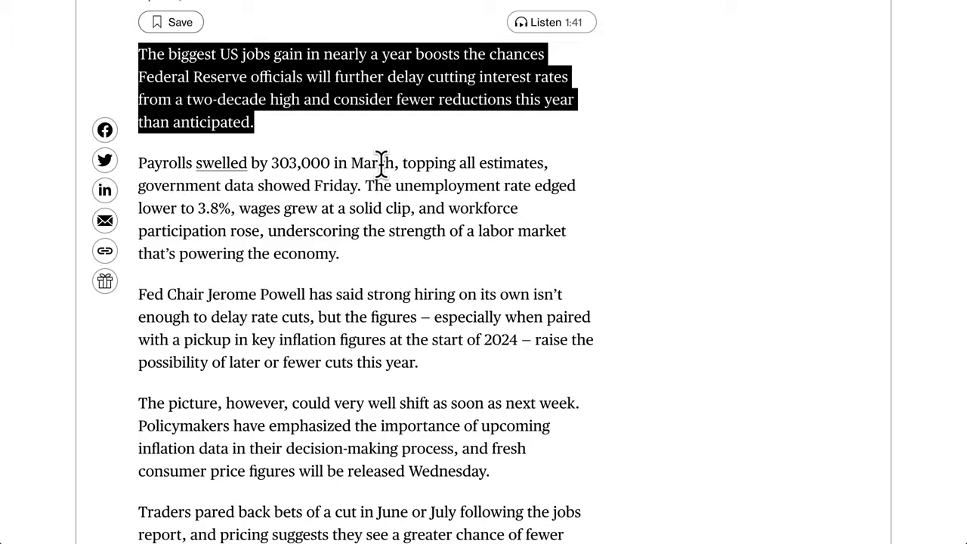
Step: Revisit the top of the Bloomberg article, and open the USDJPY daily chart in TradingView with its recent highs in view
{"action": "scroll", "coordinate": [381, 162], "scroll_direction": "up", "scroll_amount": 10}
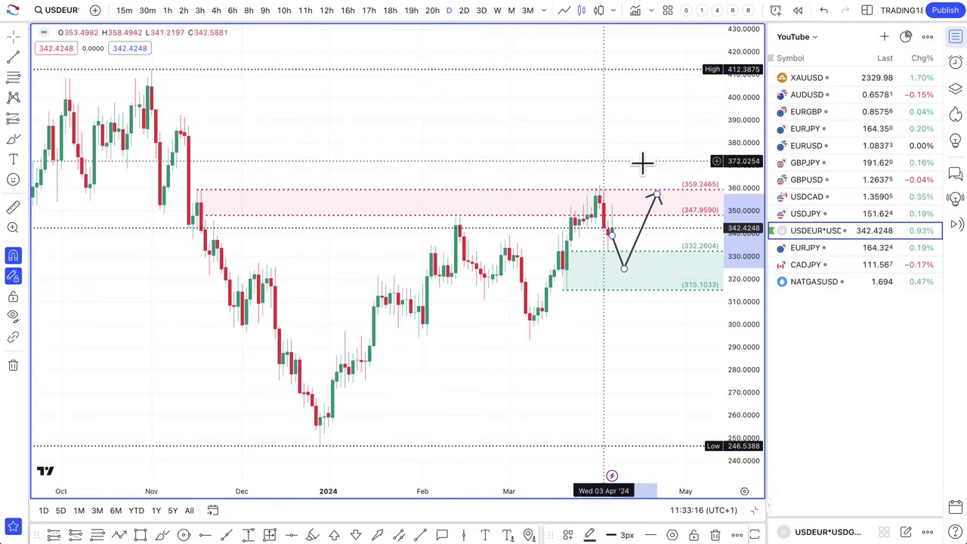
{"action": "left_click", "coordinate": [804, 196]}
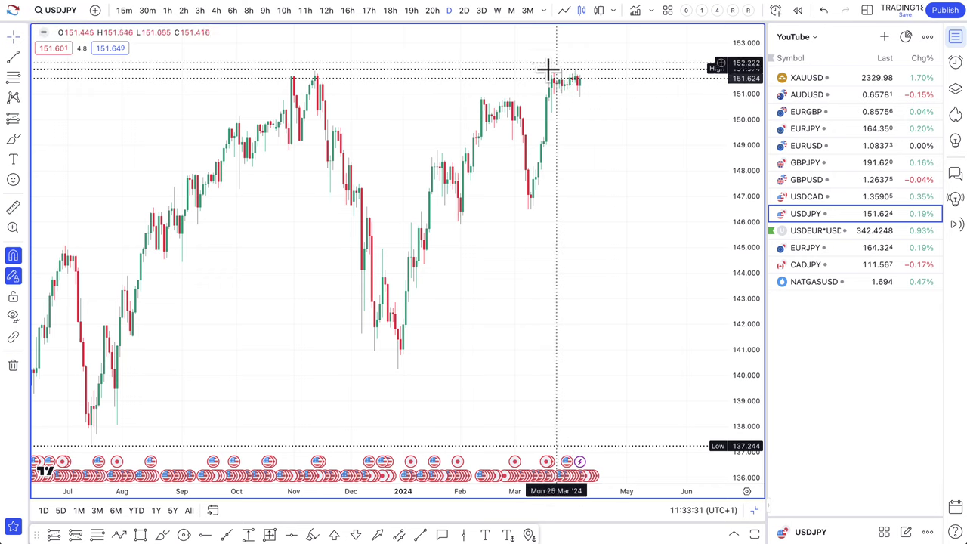
{"action": "scroll", "coordinate": [587, 93], "scroll_direction": "up", "scroll_amount": 3}
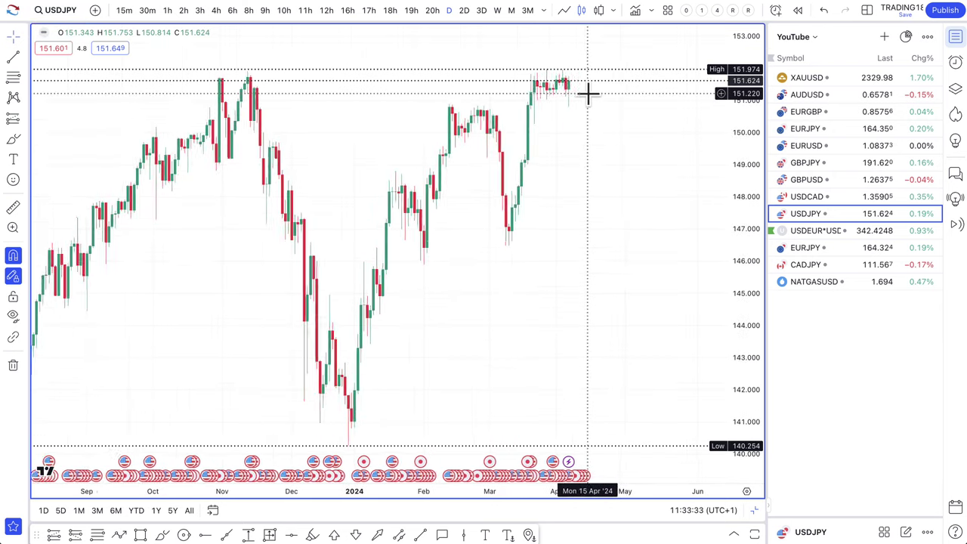
{"action": "scroll", "coordinate": [582, 94], "scroll_direction": "up", "scroll_amount": 2}
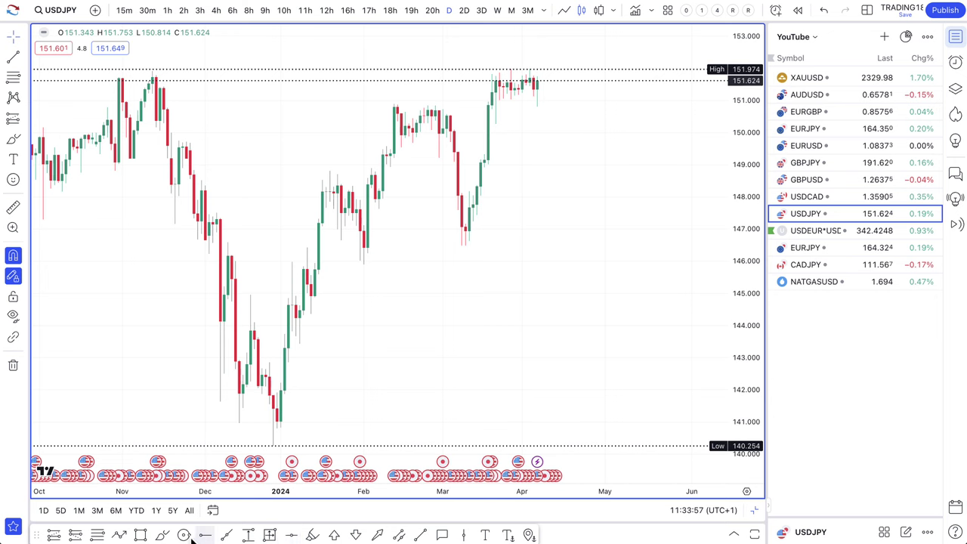
{"action": "left_click", "coordinate": [119, 535]}
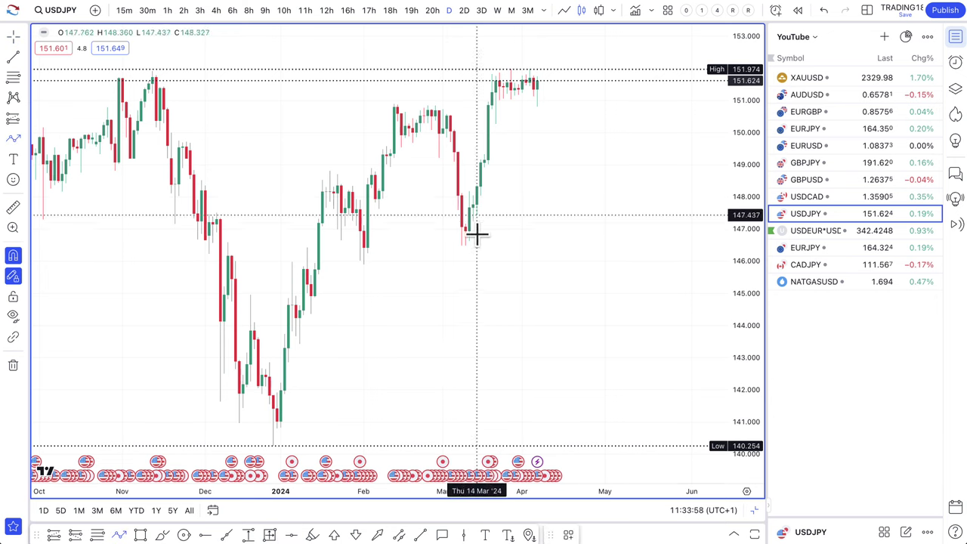
{"action": "left_click", "coordinate": [540, 77]}
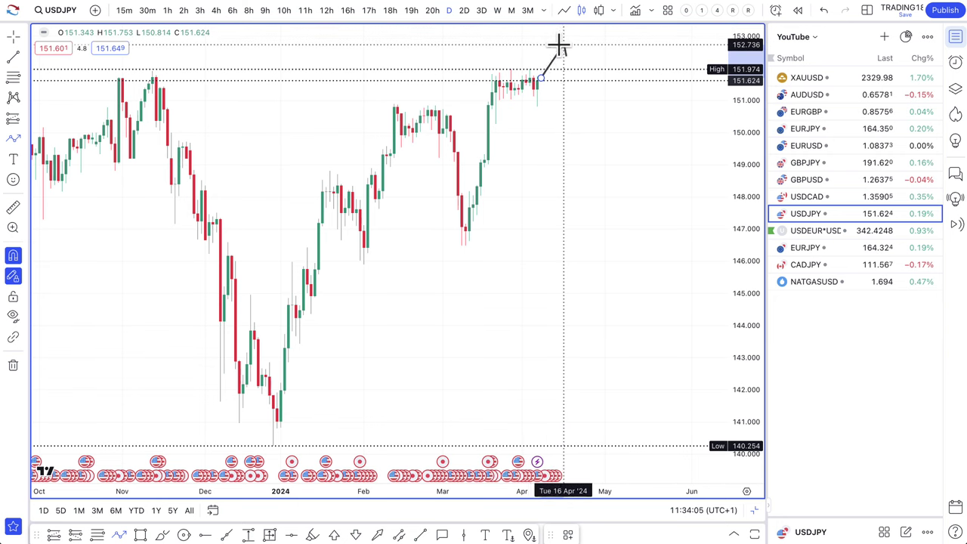
{"action": "key", "text": "Escape"}
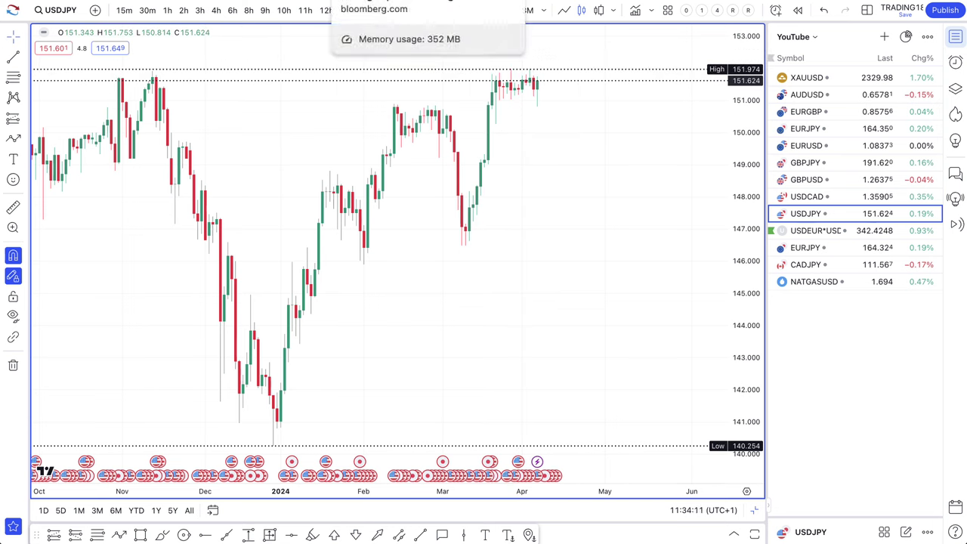
Step: Read the Bloomberg article on Ueda and the BOJ price target, from the headline down to the two-year yield chart
{"action": "left_click", "coordinate": [374, 3]}
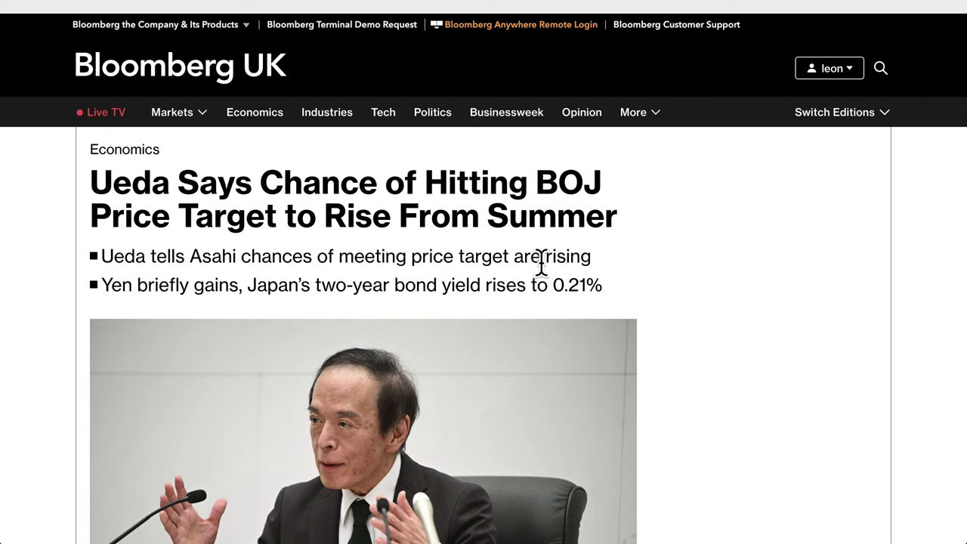
{"action": "scroll", "coordinate": [539, 265], "scroll_direction": "down", "scroll_amount": 1}
{"action": "scroll", "coordinate": [668, 410], "scroll_direction": "down", "scroll_amount": 3}
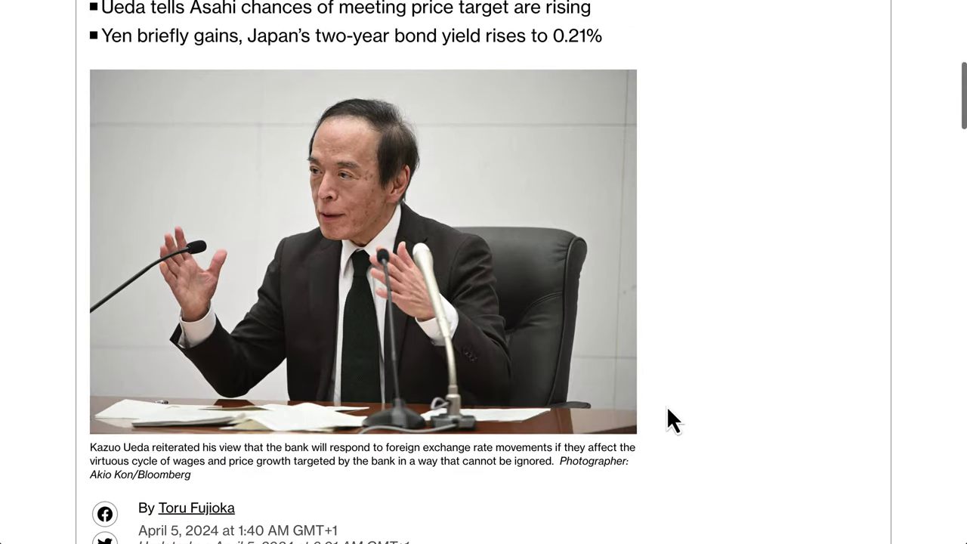
{"action": "scroll", "coordinate": [667, 409], "scroll_direction": "down", "scroll_amount": 5}
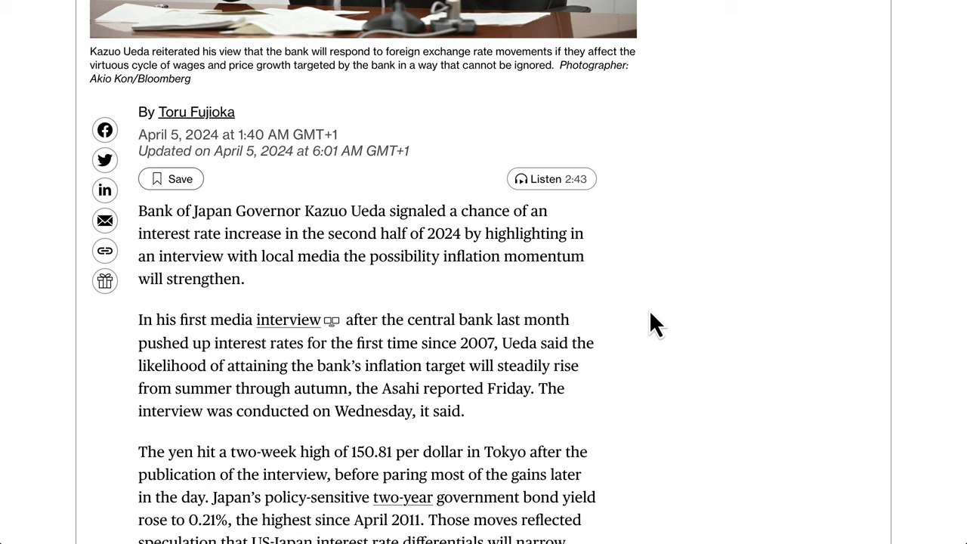
{"action": "scroll", "coordinate": [542, 260], "scroll_direction": "up", "scroll_amount": 5}
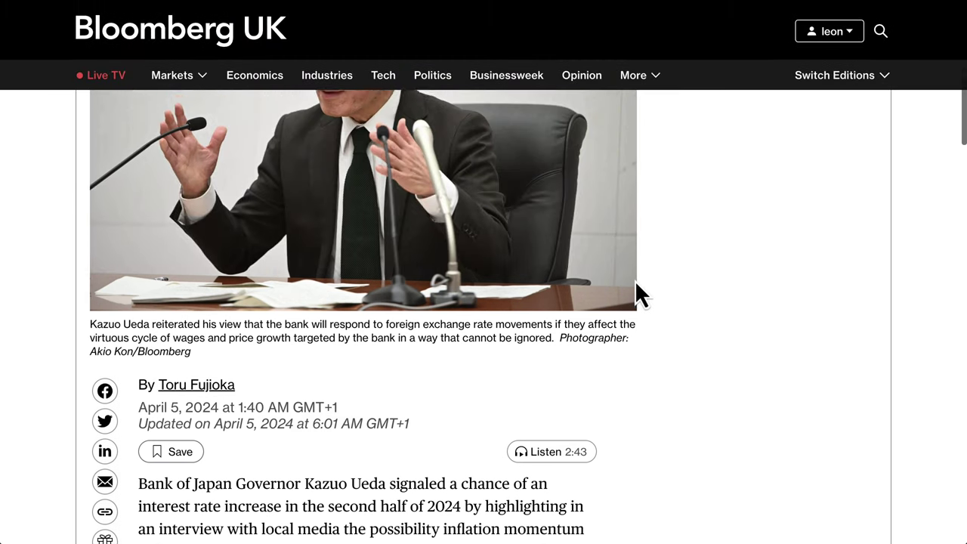
{"action": "scroll", "coordinate": [651, 280], "scroll_direction": "up", "scroll_amount": 1}
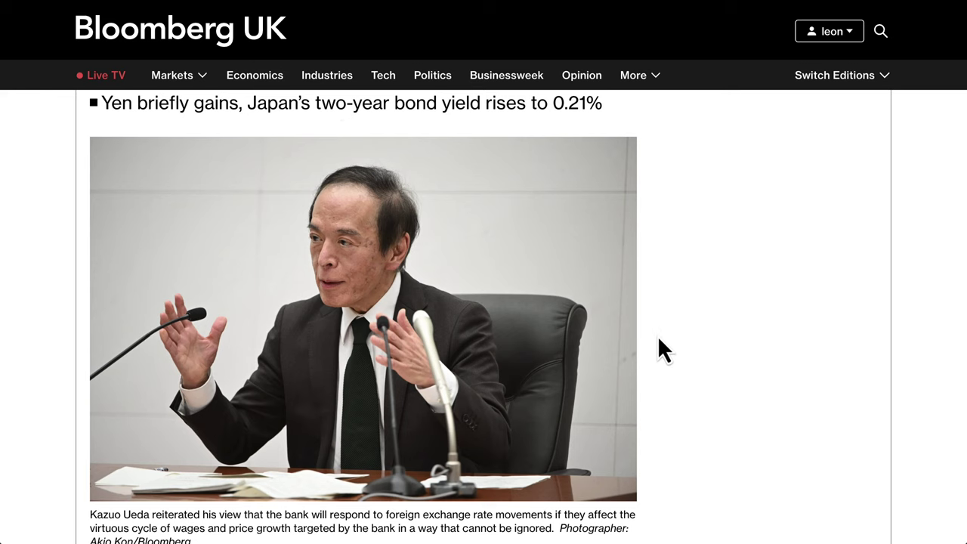
{"action": "scroll", "coordinate": [659, 340], "scroll_direction": "down", "scroll_amount": 6}
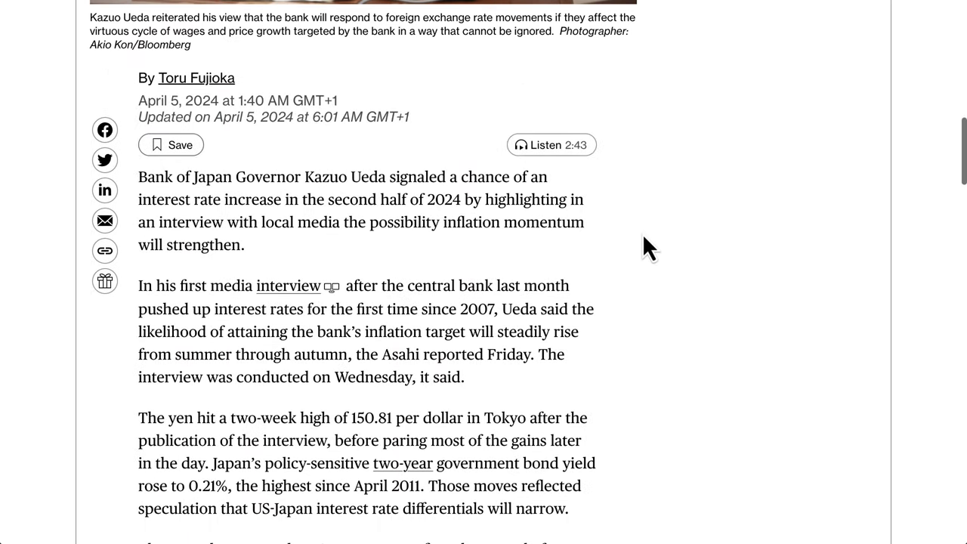
{"action": "scroll", "coordinate": [654, 316], "scroll_direction": "down", "scroll_amount": 6}
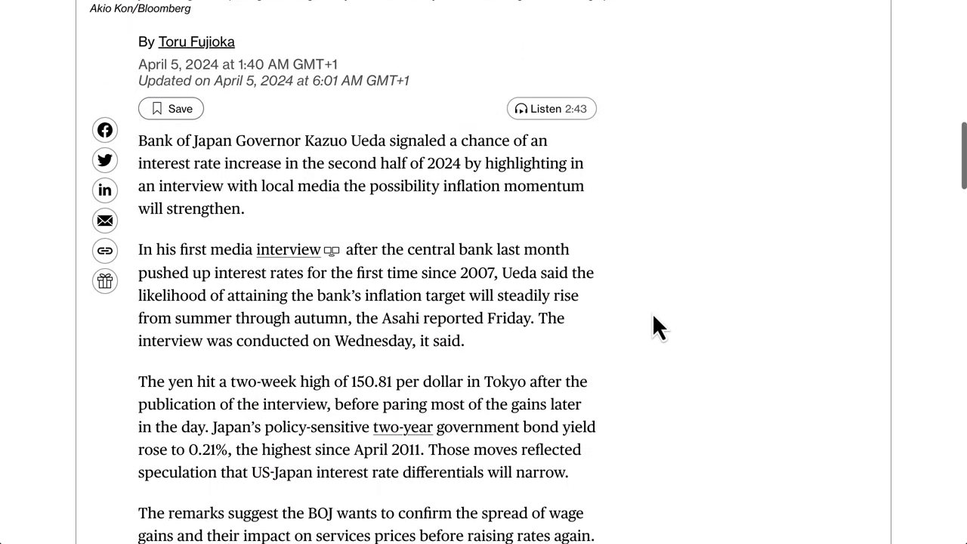
{"action": "scroll", "coordinate": [652, 328], "scroll_direction": "down", "scroll_amount": 3}
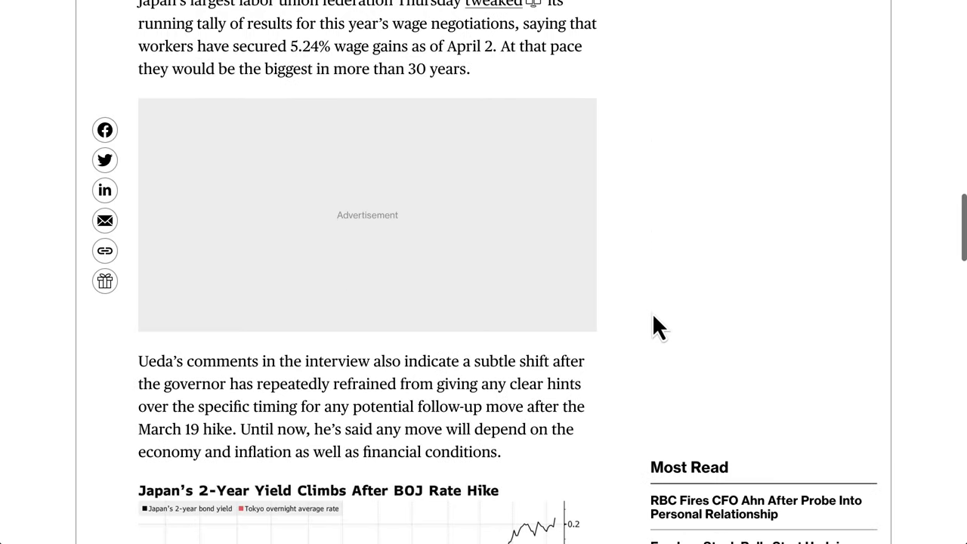
{"action": "scroll", "coordinate": [631, 363], "scroll_direction": "down", "scroll_amount": 2}
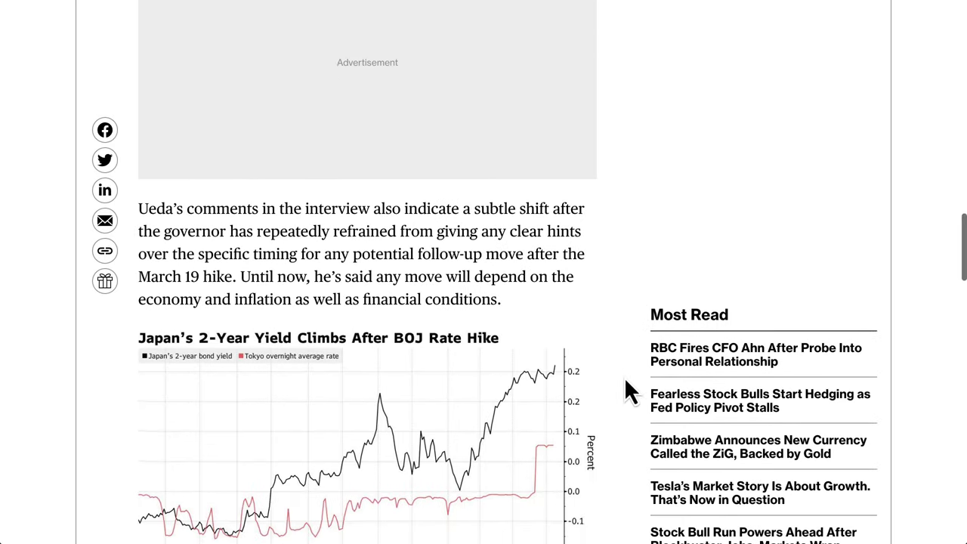
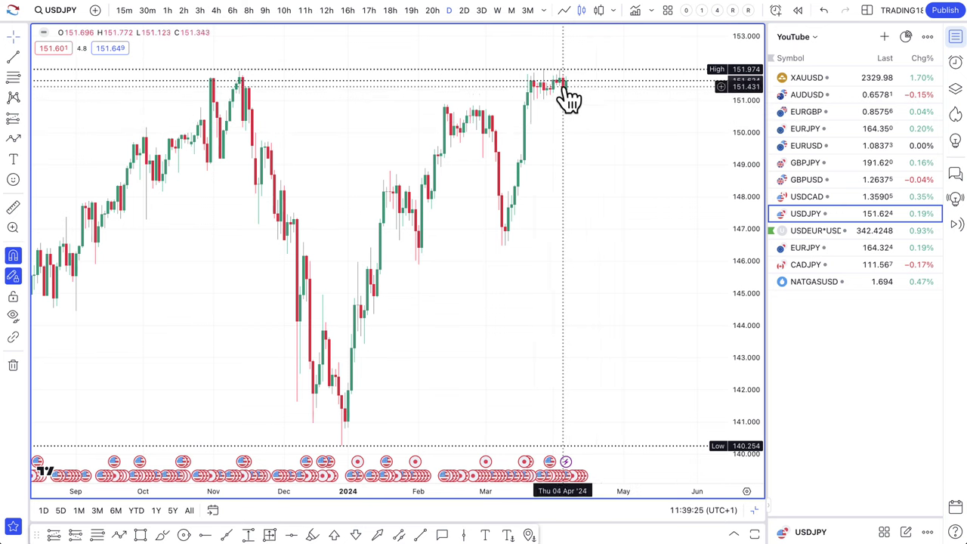
Step: On the USDJPY daily chart, mark a zone from 151.522 to 151.912 at the 13 November high and apply the SUPPLY template
{"action": "scroll", "coordinate": [225, 98], "scroll_direction": "up", "scroll_amount": 1}
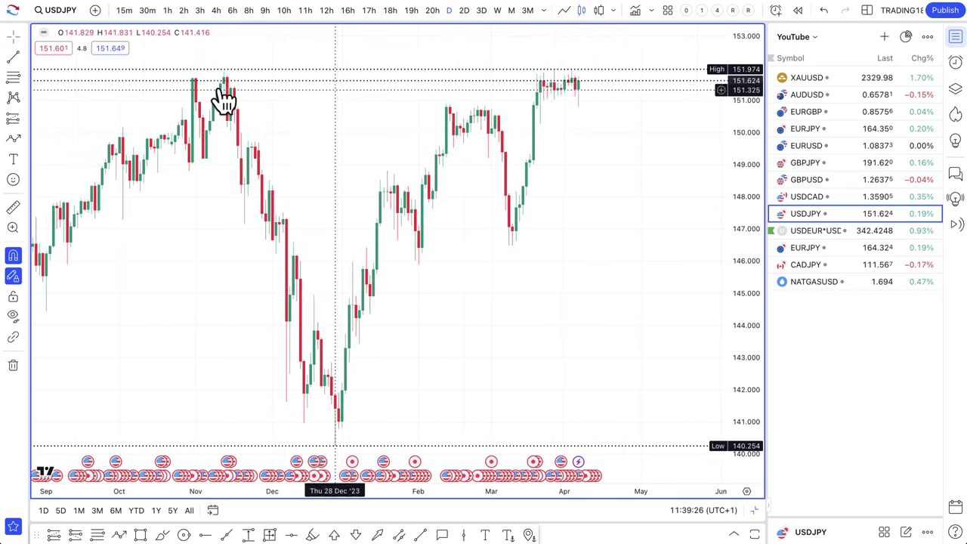
{"action": "left_click", "coordinate": [13, 78]}
{"action": "left_click", "coordinate": [224, 78]}
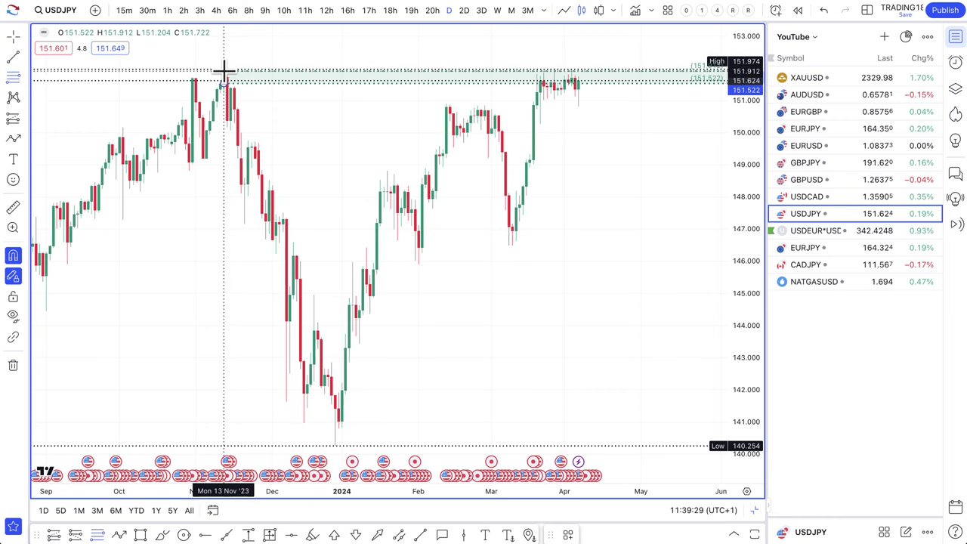
{"action": "left_click", "coordinate": [567, 535]}
{"action": "left_click", "coordinate": [604, 448]}
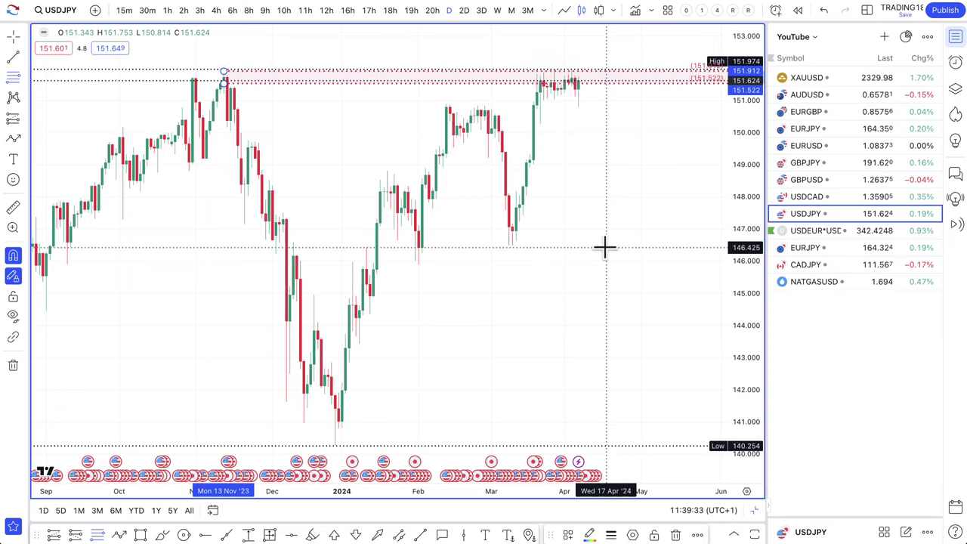
Step: Mark a zone from 147.068 to 146.488 at the 11 March low and apply the DEMAND template
{"action": "scroll", "coordinate": [459, 221], "scroll_direction": "up", "scroll_amount": 2}
{"action": "left_click_drag", "start_coordinate": [467, 228], "coordinate": [464, 244]}
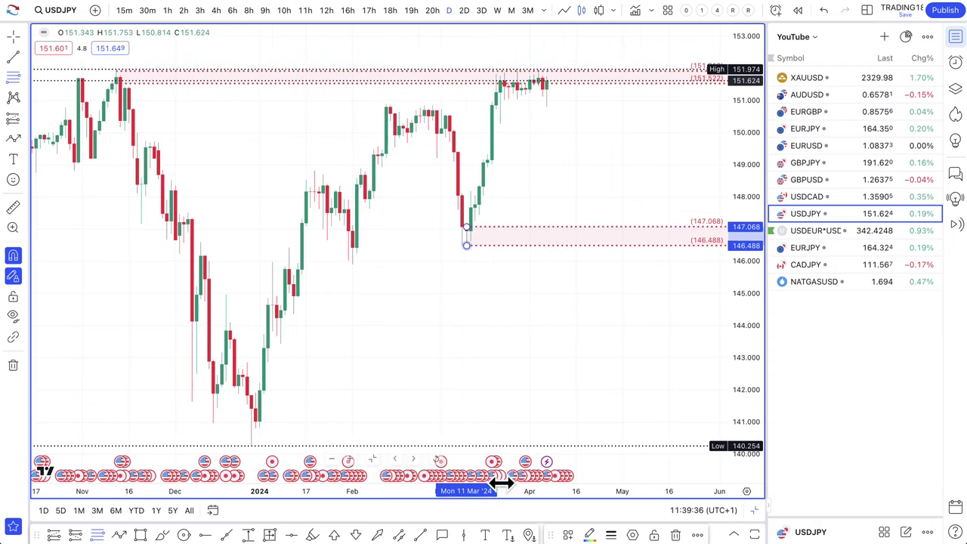
{"action": "left_click", "coordinate": [566, 536]}
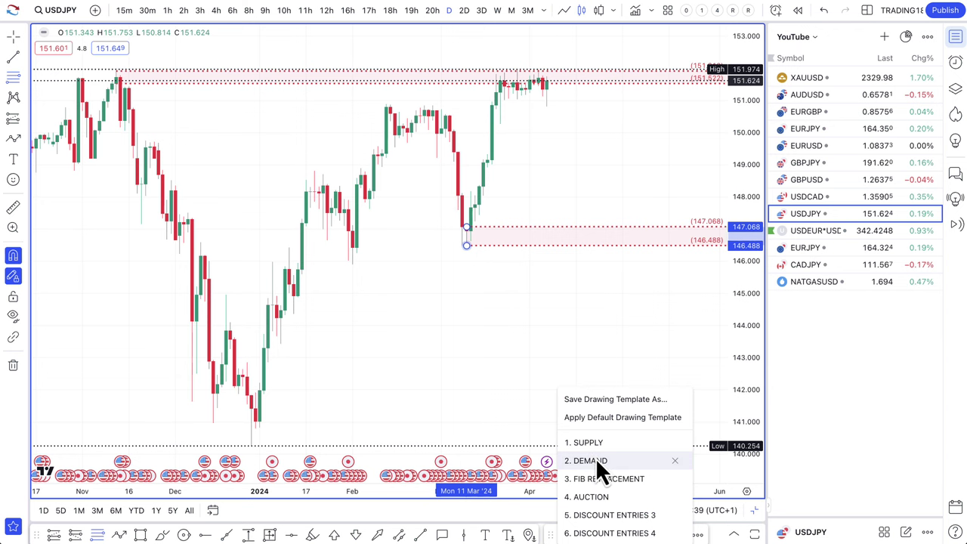
{"action": "left_click", "coordinate": [595, 460]}
Step: Draw a path arrow from the latest USDJPY price up to about 153.0, back to about 151.3 and up to about 152.5
{"action": "scroll", "coordinate": [518, 194], "scroll_direction": "up", "scroll_amount": 3}
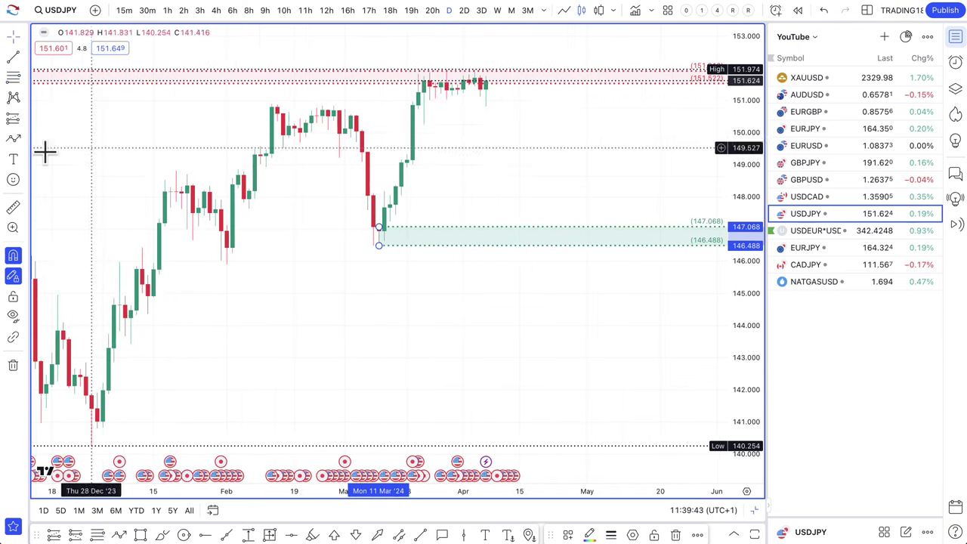
{"action": "left_click", "coordinate": [13, 138]}
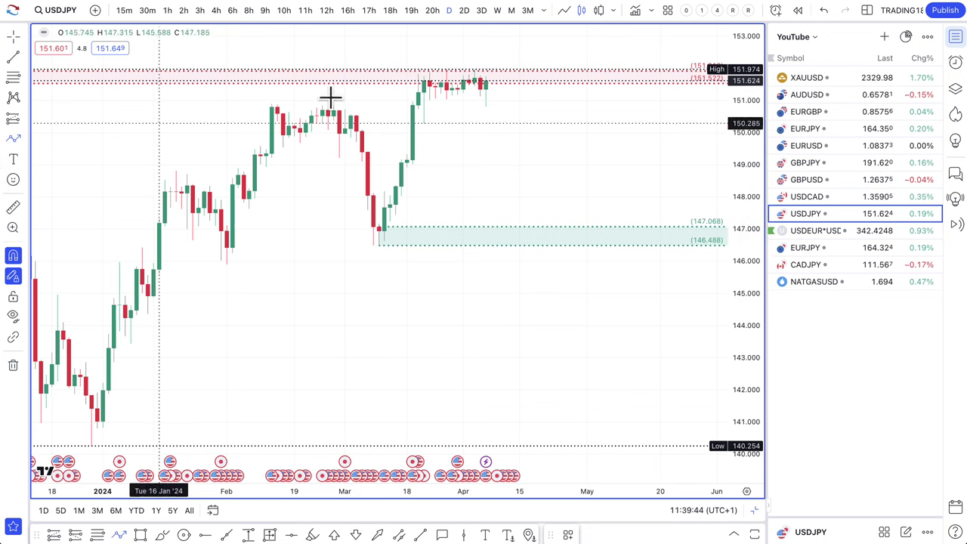
{"action": "left_click", "coordinate": [486, 79]}
{"action": "left_click", "coordinate": [502, 36]}
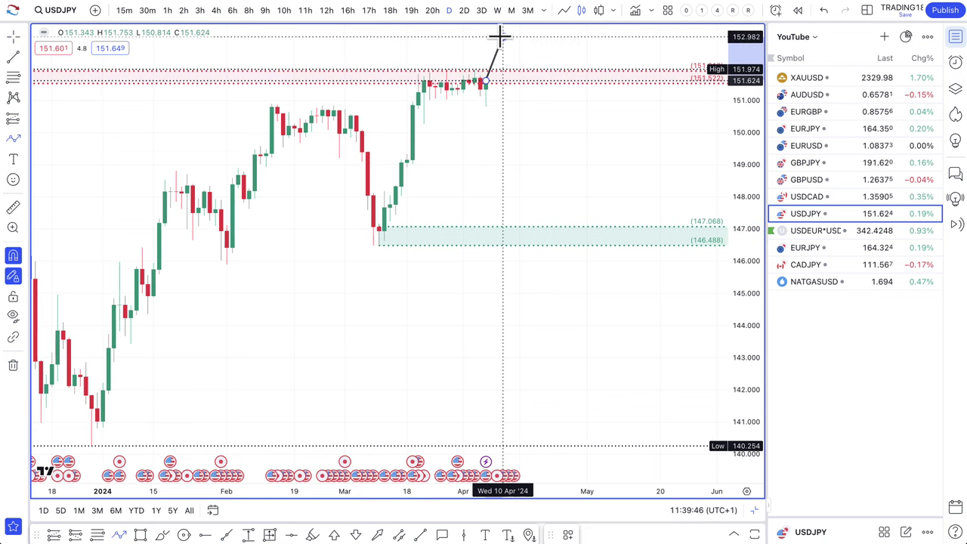
{"action": "left_click", "coordinate": [525, 89]}
{"action": "double_click", "coordinate": [552, 52]}
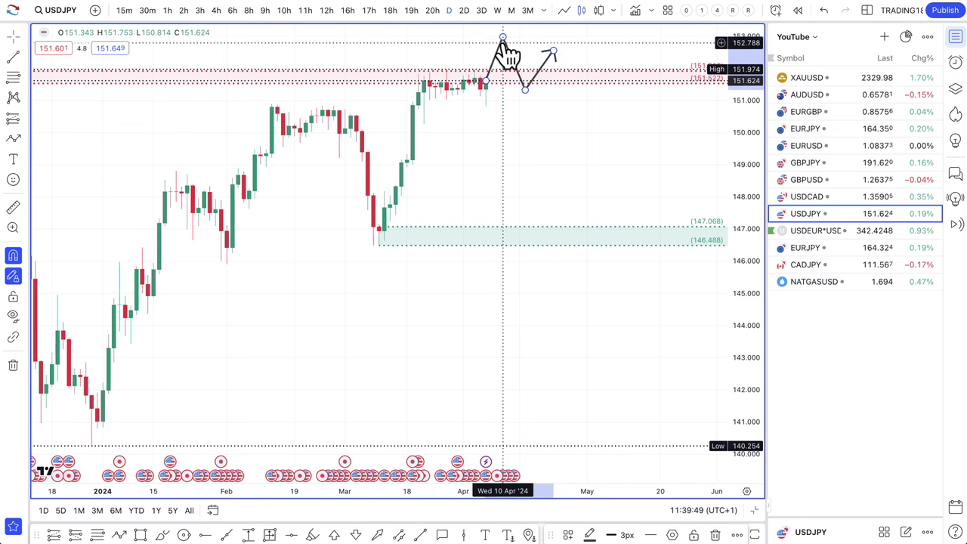
Step: Reshape the USDJPY path arrow to dip to about 150.2, return to about 151.8 in the supply zone and fall to about 149.5
{"action": "scroll", "coordinate": [536, 127], "scroll_direction": "down", "scroll_amount": 2}
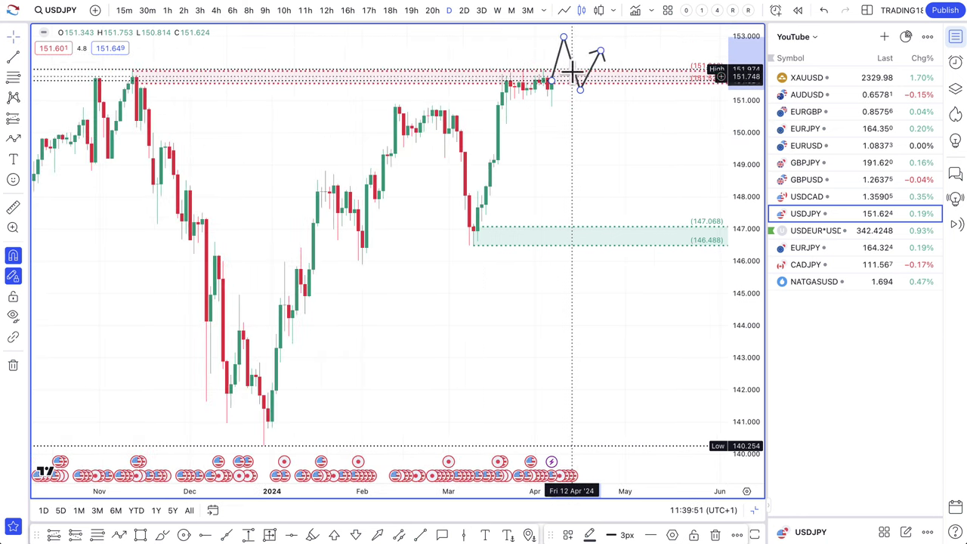
{"action": "left_click_drag", "start_coordinate": [566, 38], "coordinate": [604, 149]}
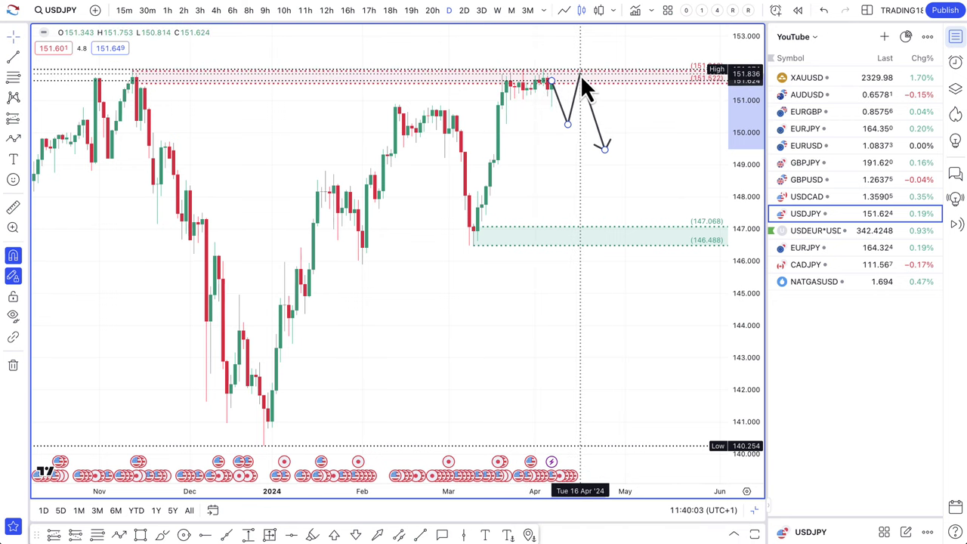
{"action": "left_click", "coordinate": [567, 114]}
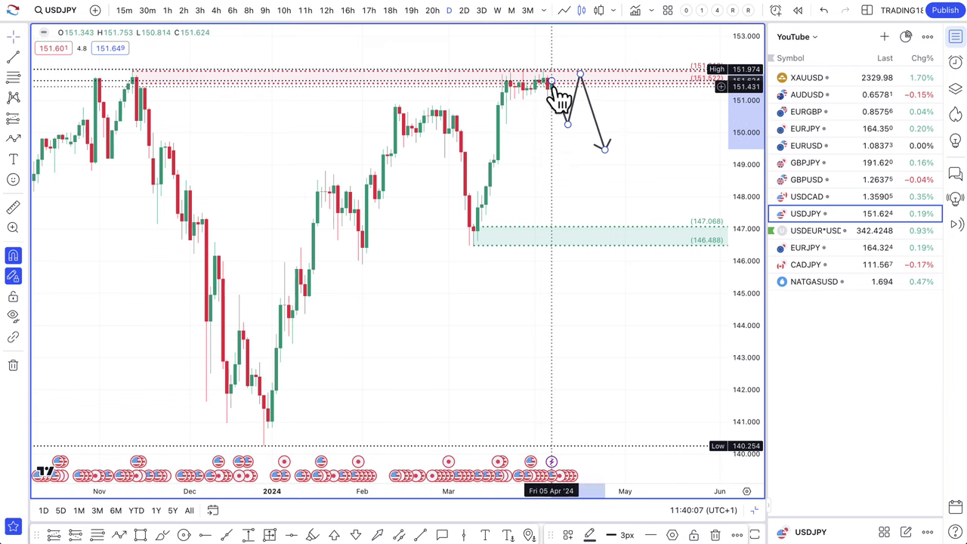
{"action": "scroll", "coordinate": [535, 188], "scroll_direction": "down", "scroll_amount": 1}
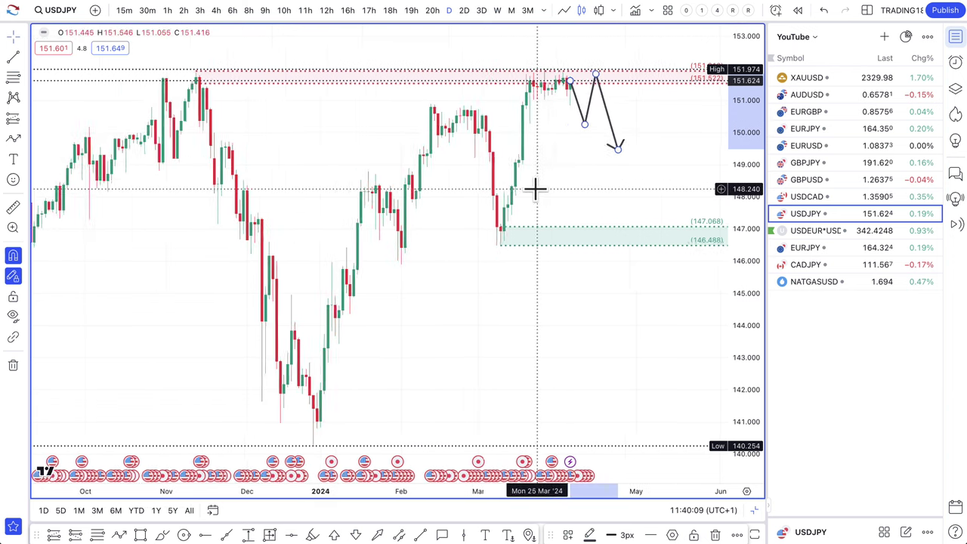
Step: Open the USDCAD daily chart and draw a demand zone from 1.34911 on 13 March to 1.33588 on 31 January
{"action": "left_click", "coordinate": [535, 189]}
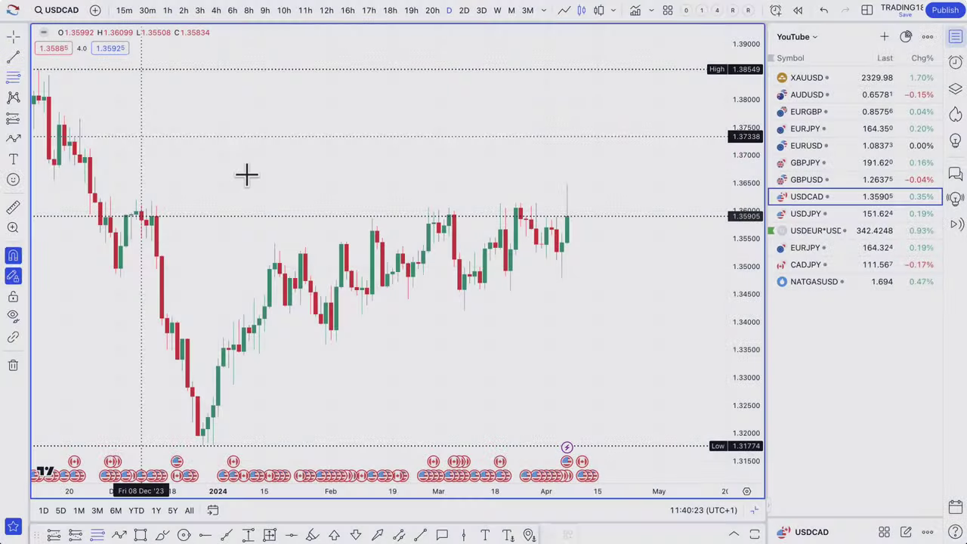
{"action": "scroll", "coordinate": [574, 294], "scroll_direction": "up", "scroll_amount": 2}
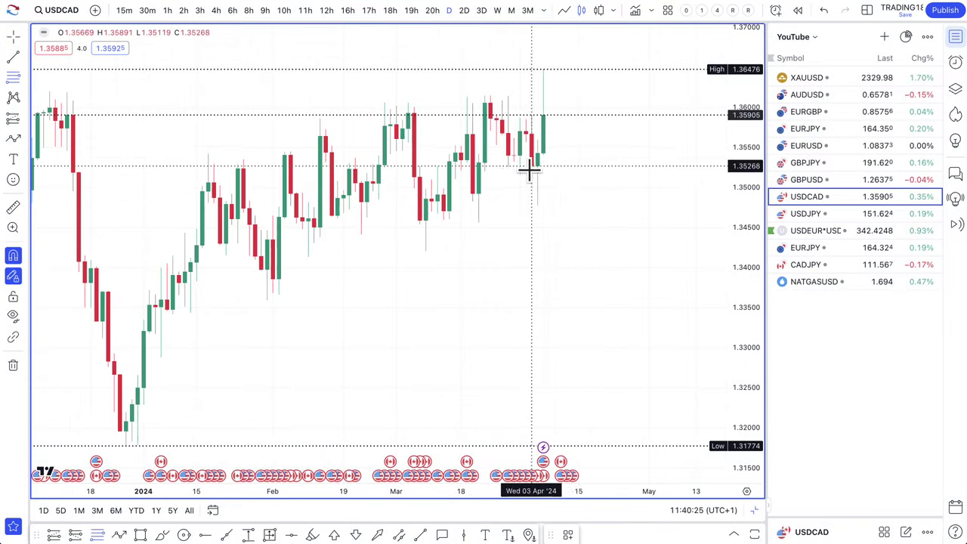
{"action": "left_click", "coordinate": [443, 196]}
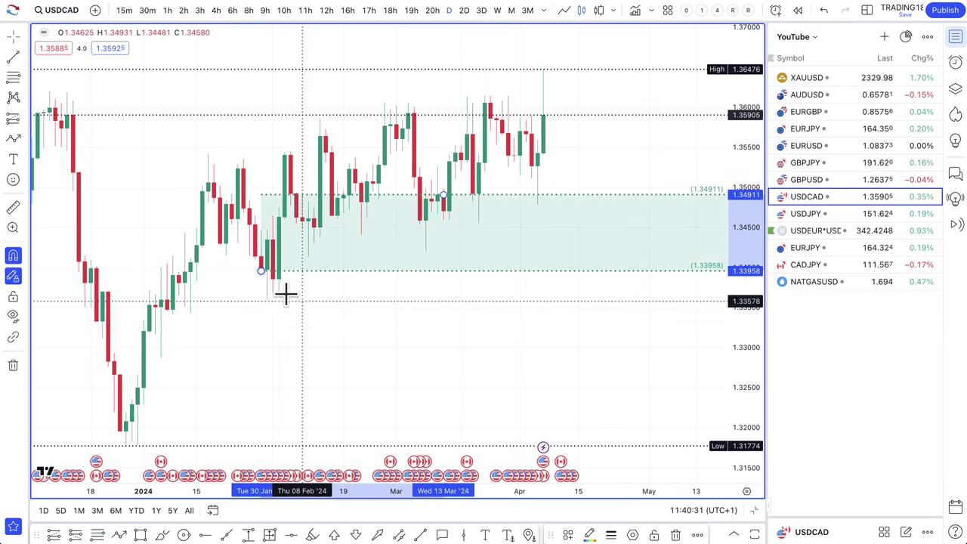
{"action": "left_click", "coordinate": [265, 300]}
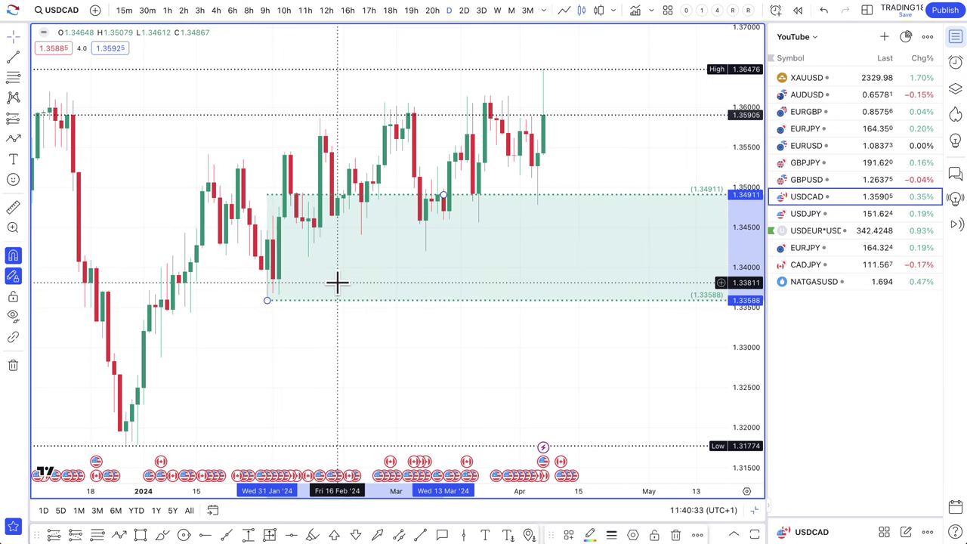
Step: Draw a rectangle band from 29 November across the lower part of the USDCAD demand zone, from about 1.3408 to about 1.338
{"action": "scroll", "coordinate": [411, 265], "scroll_direction": "down", "scroll_amount": 3}
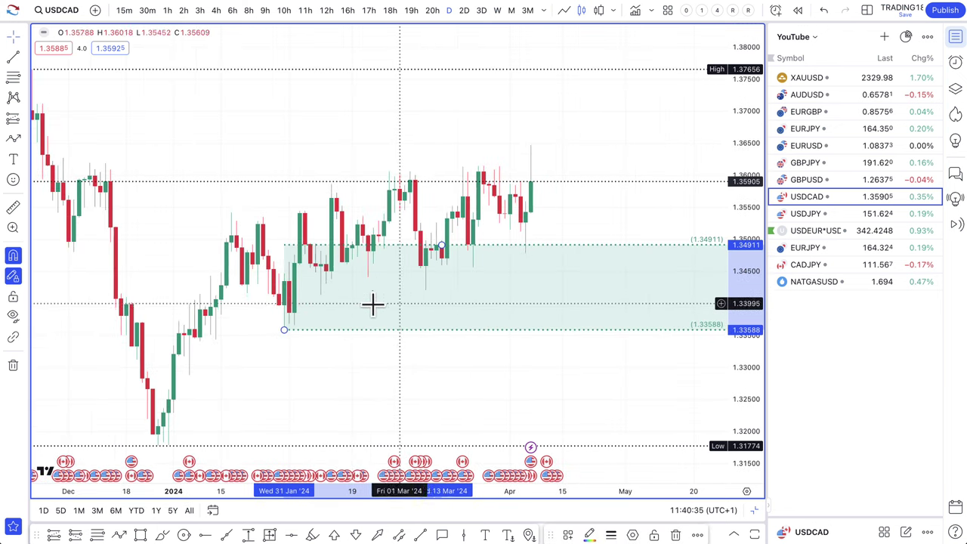
{"action": "left_click", "coordinate": [140, 535]}
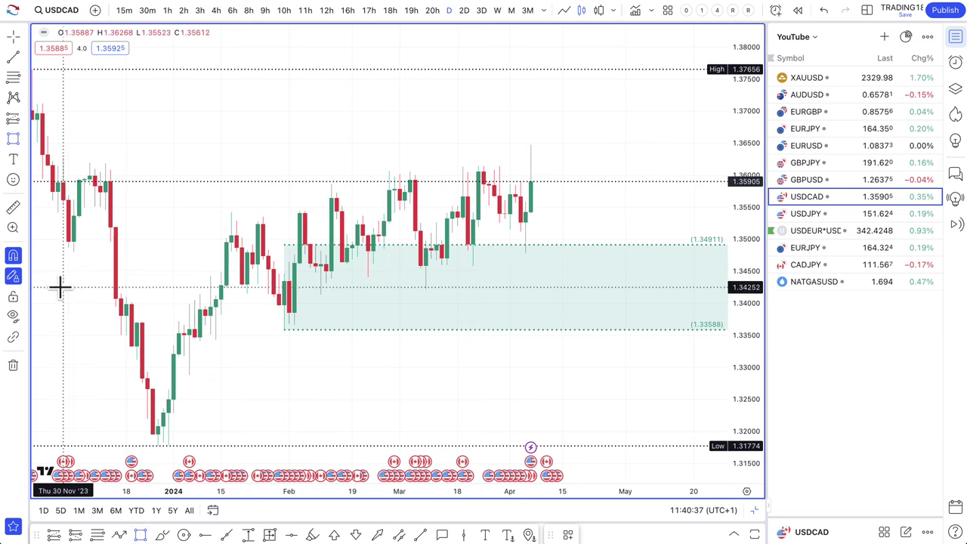
{"action": "mouse_move", "coordinate": [55, 297]}
{"action": "left_mouse_down"}
{"action": "mouse_move", "coordinate": [59, 318]}
{"action": "mouse_move", "coordinate": [189, 335]}
{"action": "mouse_move", "coordinate": [360, 332]}
{"action": "left_mouse_up"}
{"action": "scroll", "coordinate": [358, 331], "scroll_direction": "down", "scroll_amount": 2}
{"action": "scroll", "coordinate": [359, 331], "scroll_direction": "up", "scroll_amount": 4}
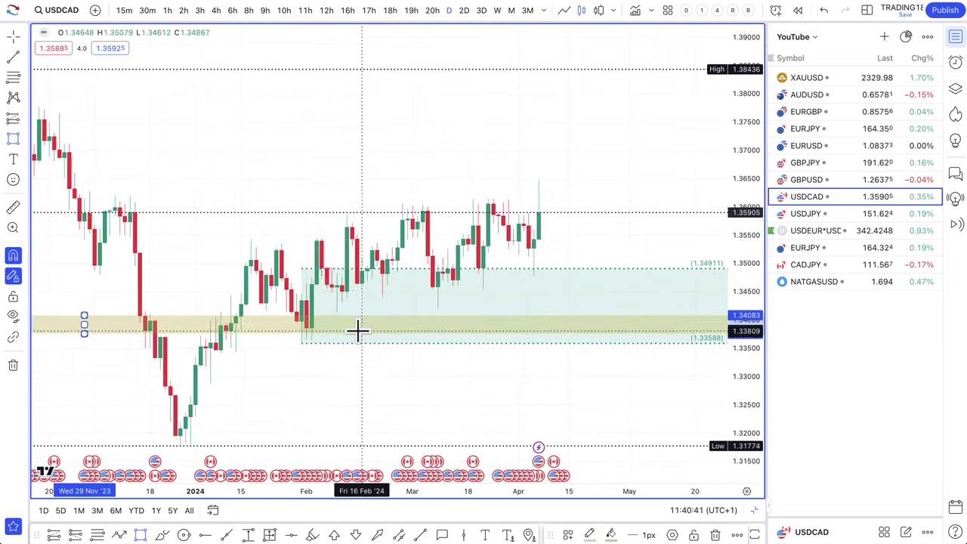
Step: Draw a path arrow from the latest USDCAD price down to about 1.3395 in the yellow band and up to about 1.3548
{"action": "left_click", "coordinate": [119, 535]}
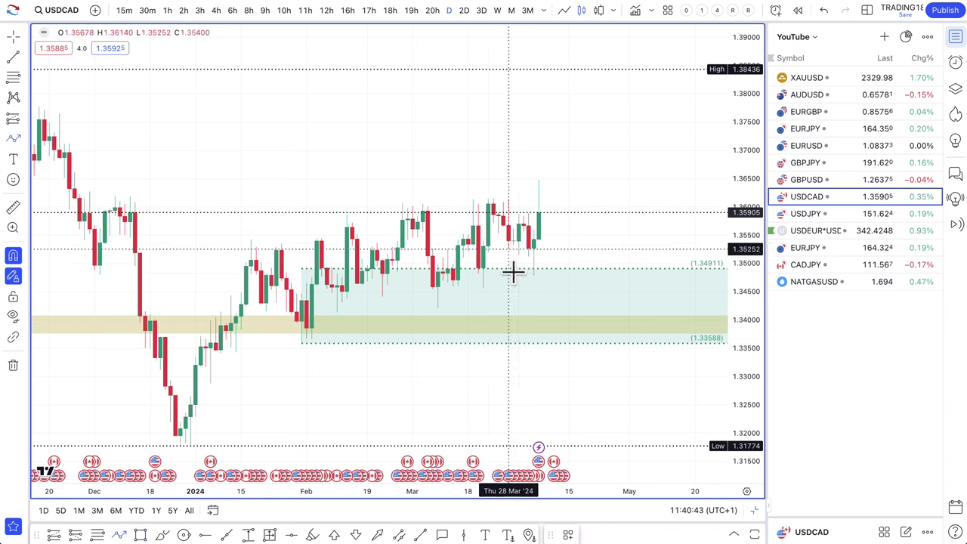
{"action": "left_click", "coordinate": [542, 214]}
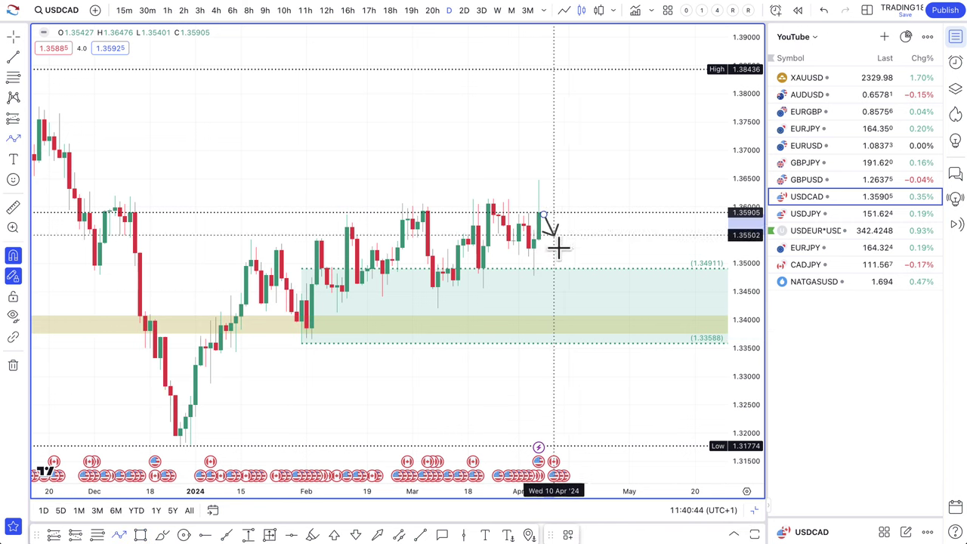
{"action": "left_click", "coordinate": [584, 323]}
{"action": "double_click", "coordinate": [639, 236]}
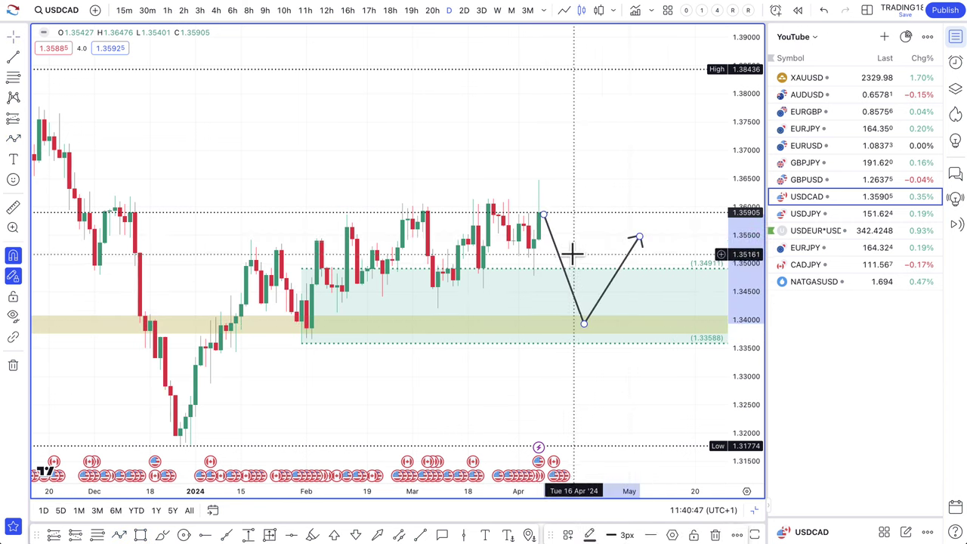
{"action": "scroll", "coordinate": [592, 200], "scroll_direction": "down", "scroll_amount": 1}
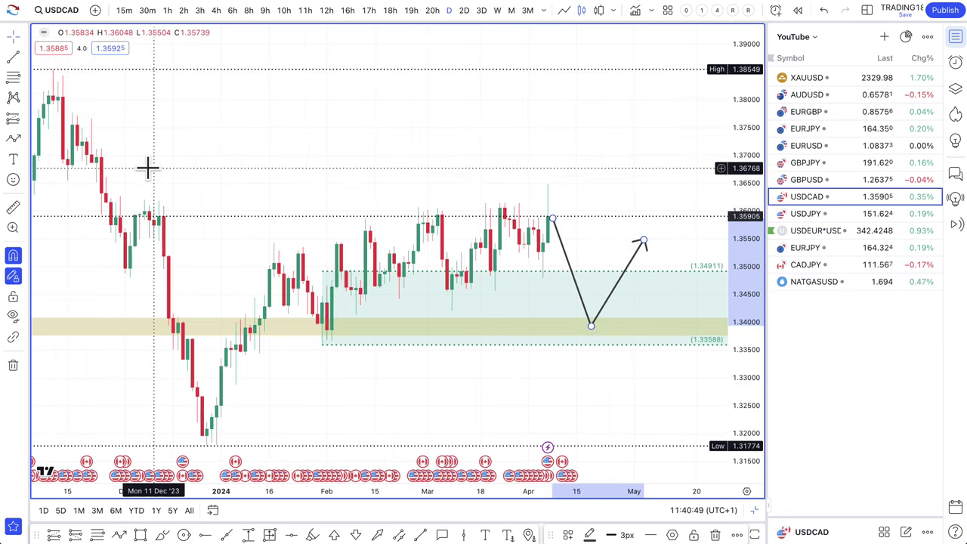
Step: Draw two zones with the SUPPLY template: 1.35739 on 12 December to 1.36268 on 30 November, and 1.36873 to 1.37113 on 23 November
{"action": "left_click", "coordinate": [13, 76]}
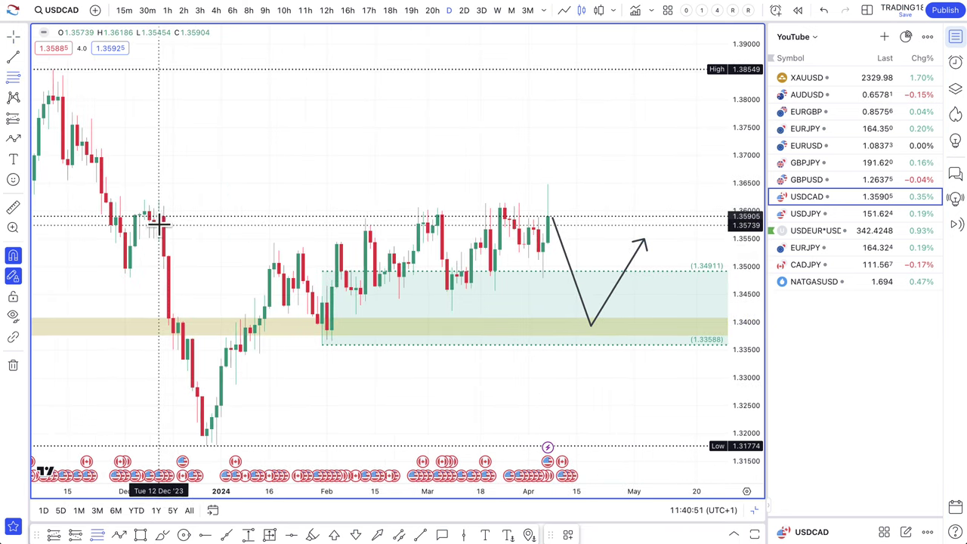
{"action": "left_click_drag", "start_coordinate": [158, 219], "coordinate": [120, 196]}
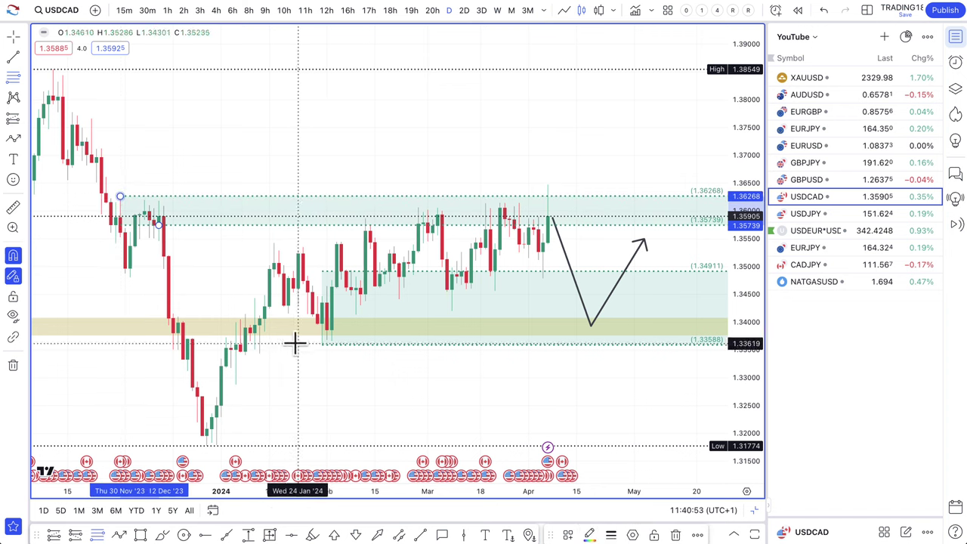
{"action": "left_click", "coordinate": [562, 535]}
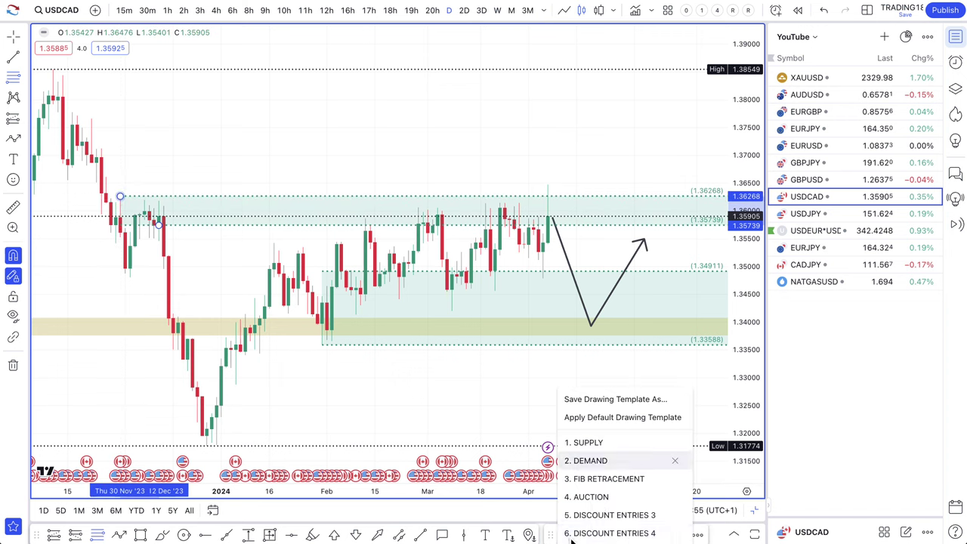
{"action": "left_click", "coordinate": [610, 443]}
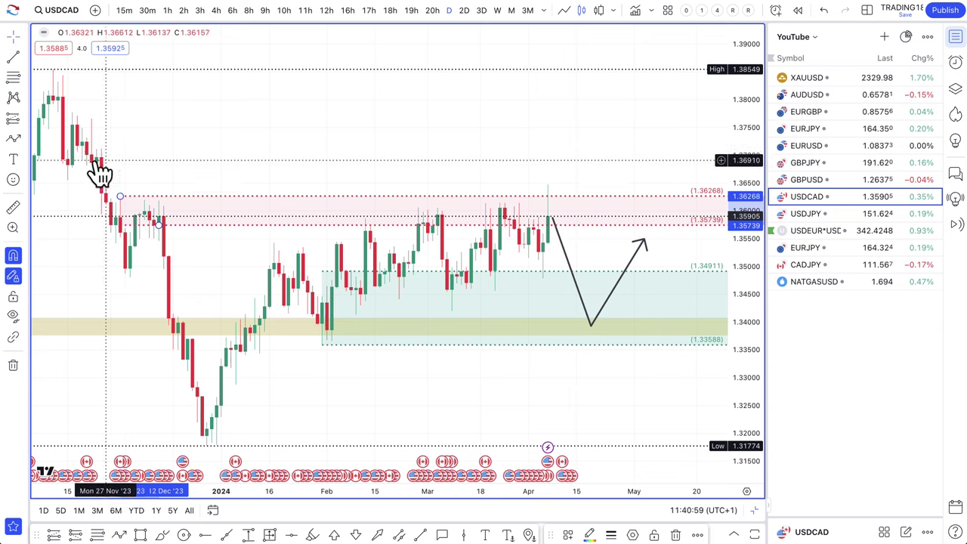
{"action": "left_click", "coordinate": [13, 78]}
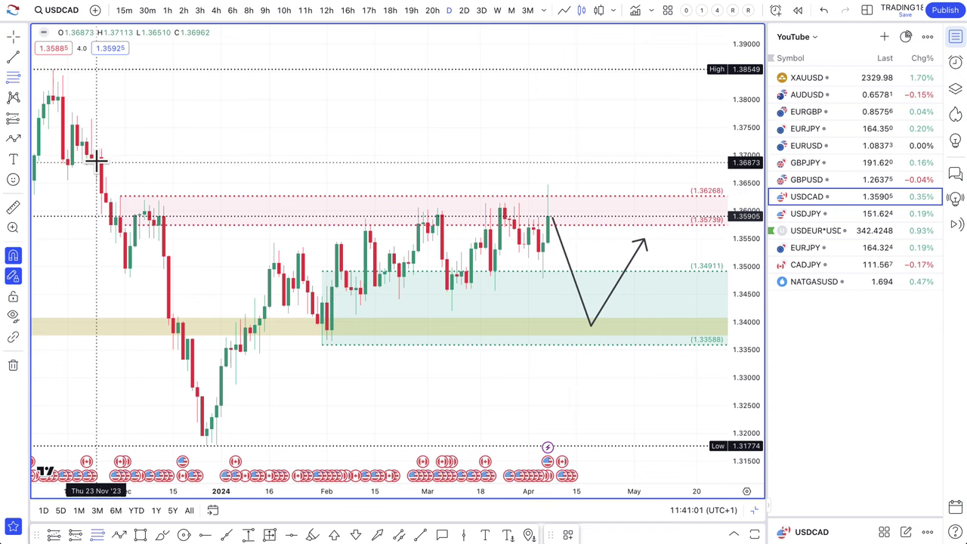
{"action": "left_click", "coordinate": [96, 151]}
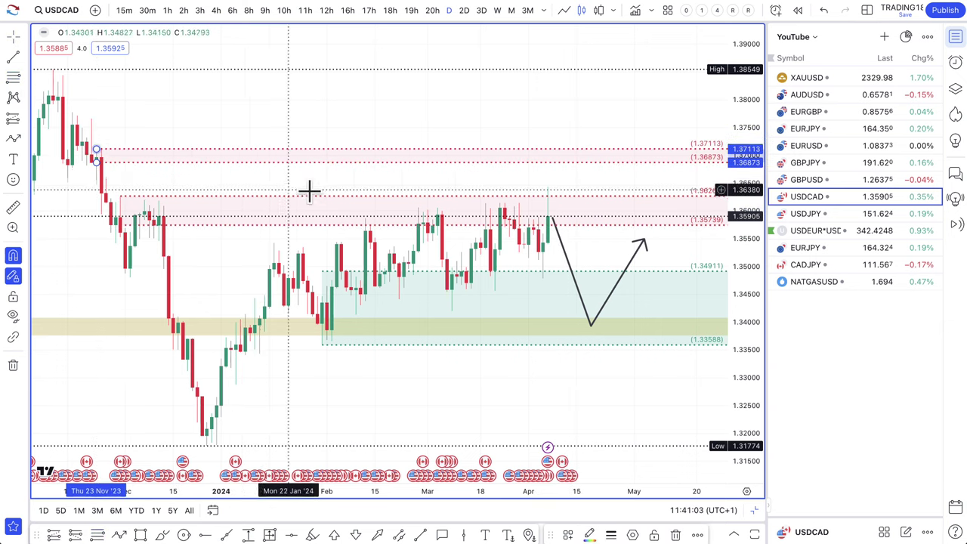
Step: Reshape the USDCAD path arrow to dip to about 1.3465 in the demand zone and end at about 1.363
{"action": "scroll", "coordinate": [340, 195], "scroll_direction": "right", "scroll_amount": 3}
{"action": "scroll", "coordinate": [511, 219], "scroll_direction": "down", "scroll_amount": 2}
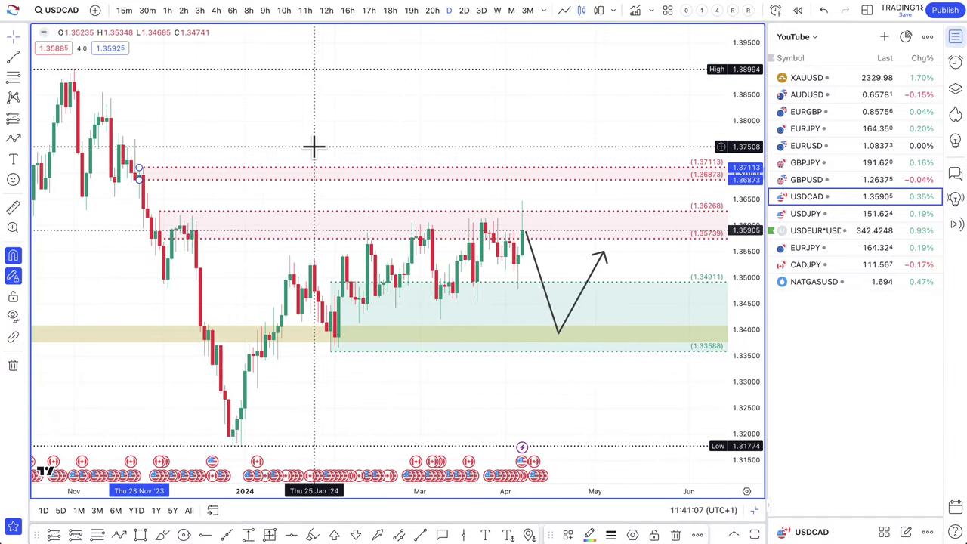
{"action": "scroll", "coordinate": [313, 147], "scroll_direction": "down", "scroll_amount": 2}
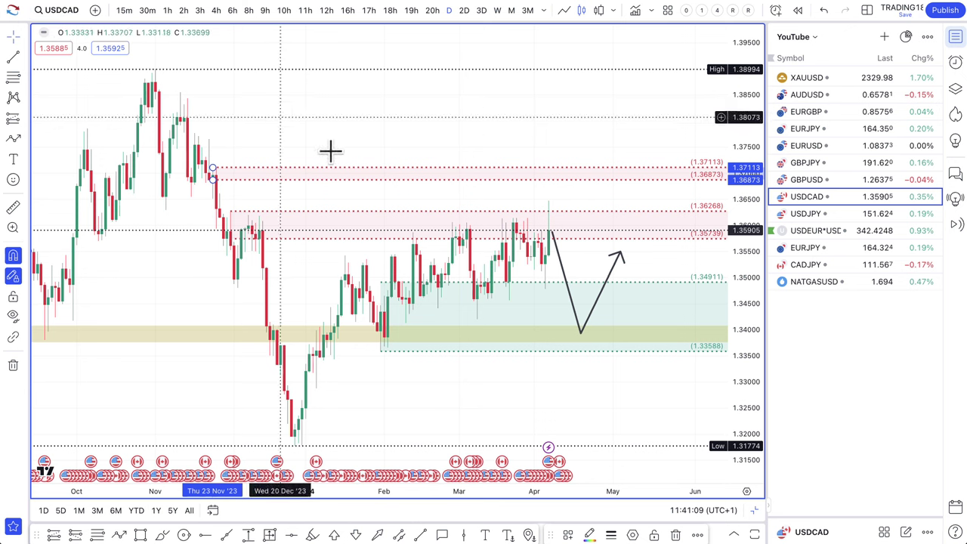
{"action": "left_click", "coordinate": [552, 245]}
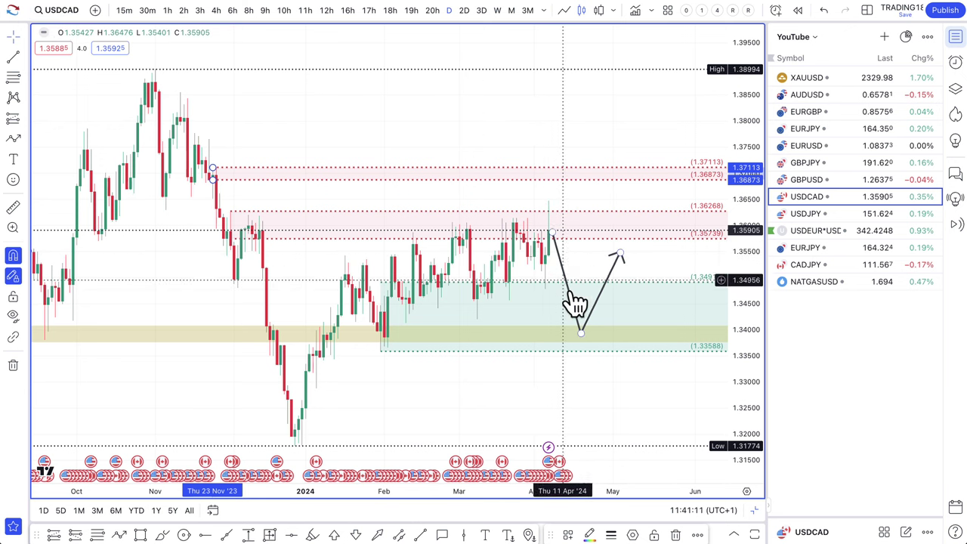
{"action": "left_click_drag", "start_coordinate": [581, 333], "coordinate": [578, 296]}
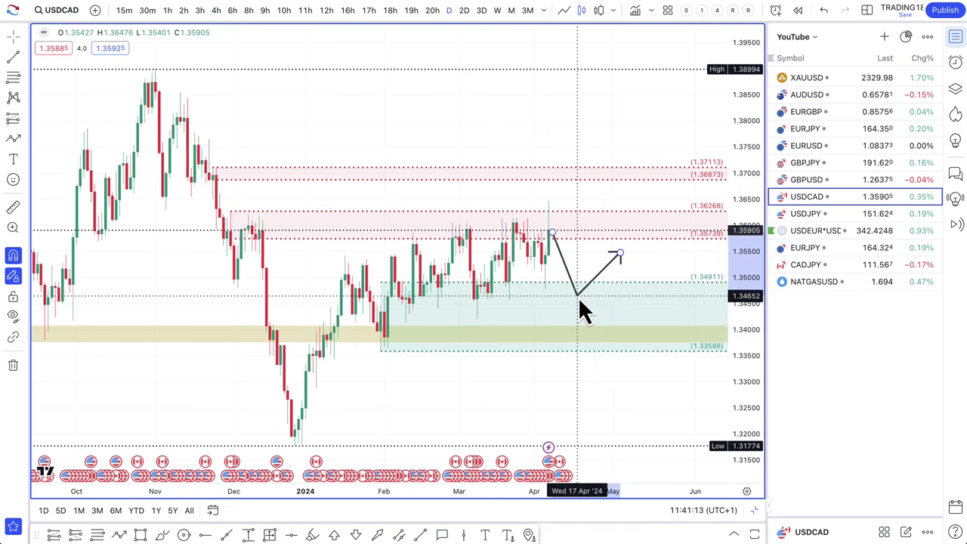
{"action": "left_click_drag", "start_coordinate": [618, 256], "coordinate": [618, 211]}
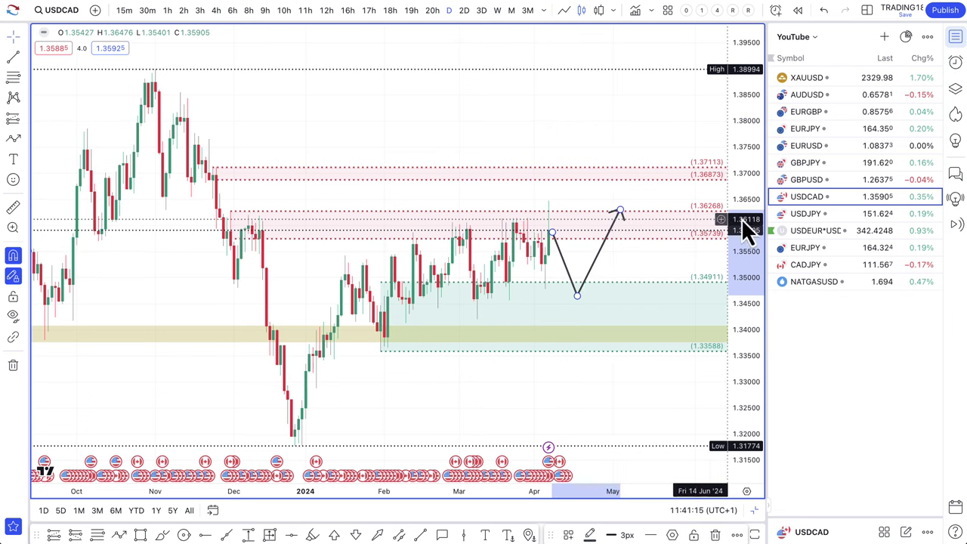
Step: Open the GBPUSD daily chart and draw a zone from 1.25386 to 1.24492 around 22 November with the DEMAND template
{"action": "left_click", "coordinate": [824, 179]}
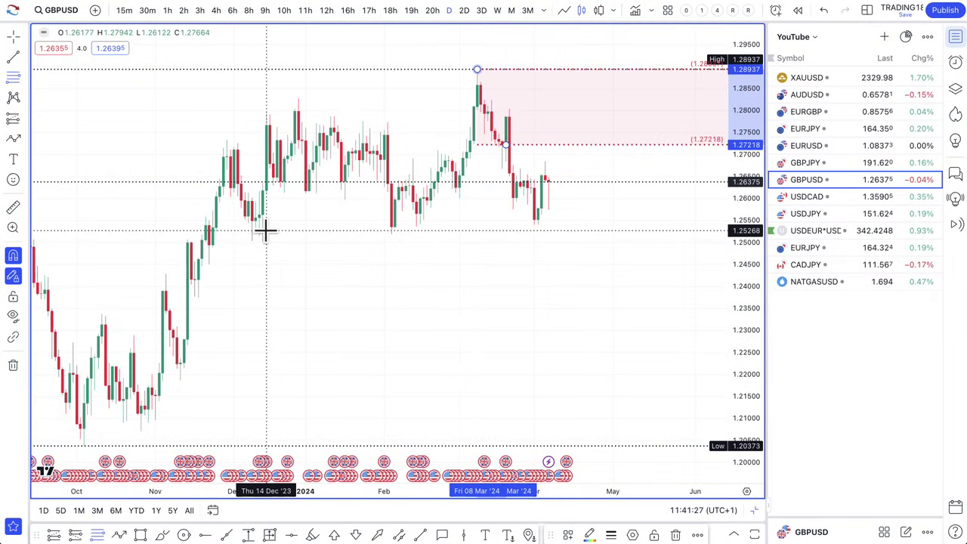
{"action": "left_click_drag", "start_coordinate": [204, 225], "coordinate": [209, 264]}
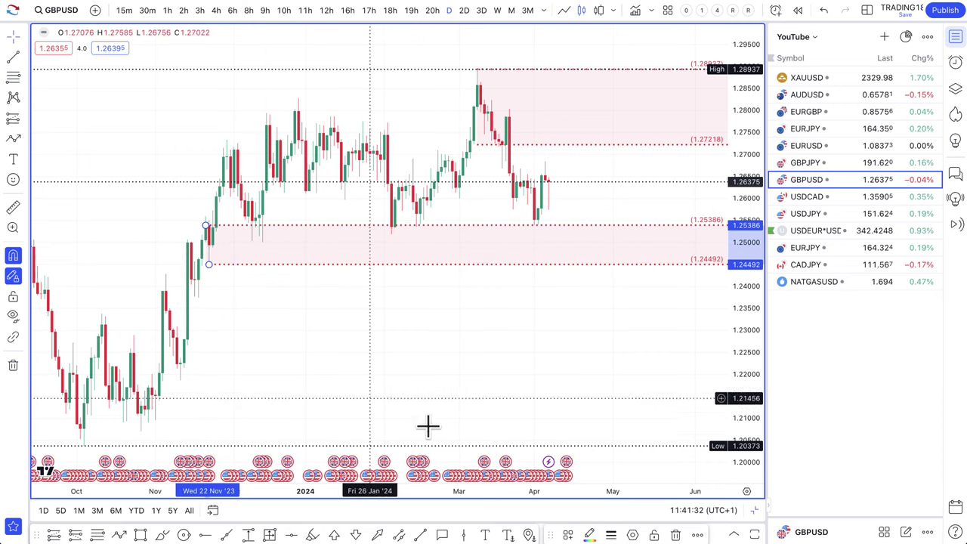
{"action": "left_click", "coordinate": [568, 536]}
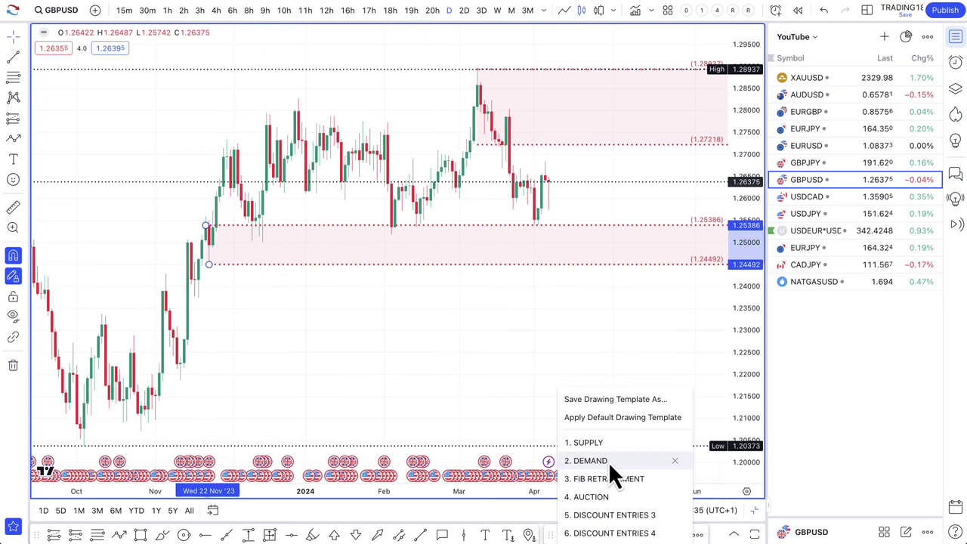
{"action": "left_click", "coordinate": [608, 462]}
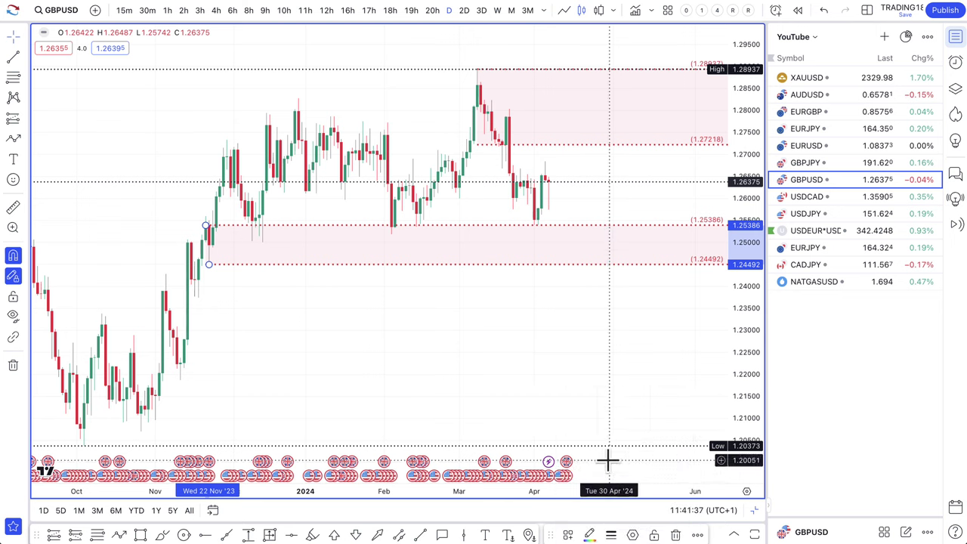
{"action": "right_click", "coordinate": [559, 289]}
{"action": "left_click", "coordinate": [120, 535]}
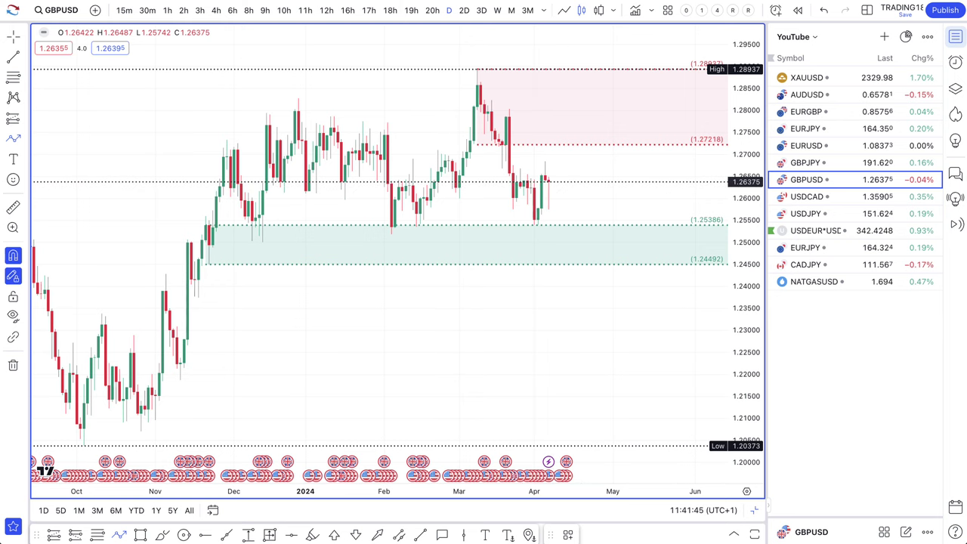
Step: Switch to the Bloomberg article on UK companies scaling back pay rise outlooks and examine its headline, key points and highlighted opening paragraph
{"action": "left_click", "coordinate": [559, 3]}
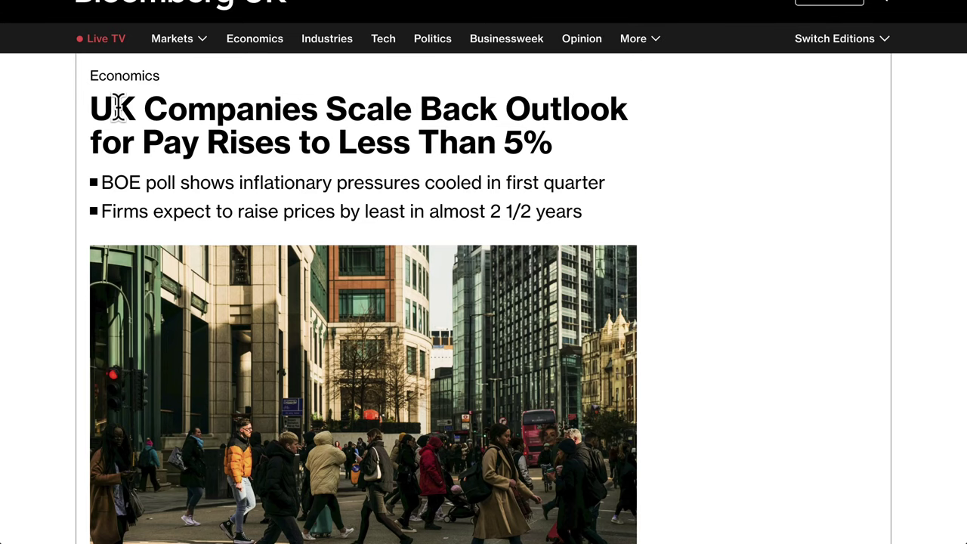
{"action": "scroll", "coordinate": [117, 108], "scroll_direction": "up", "scroll_amount": 1}
{"action": "left_click_drag", "start_coordinate": [92, 189], "coordinate": [570, 226]}
{"action": "scroll", "coordinate": [370, 292], "scroll_direction": "down", "scroll_amount": 6}
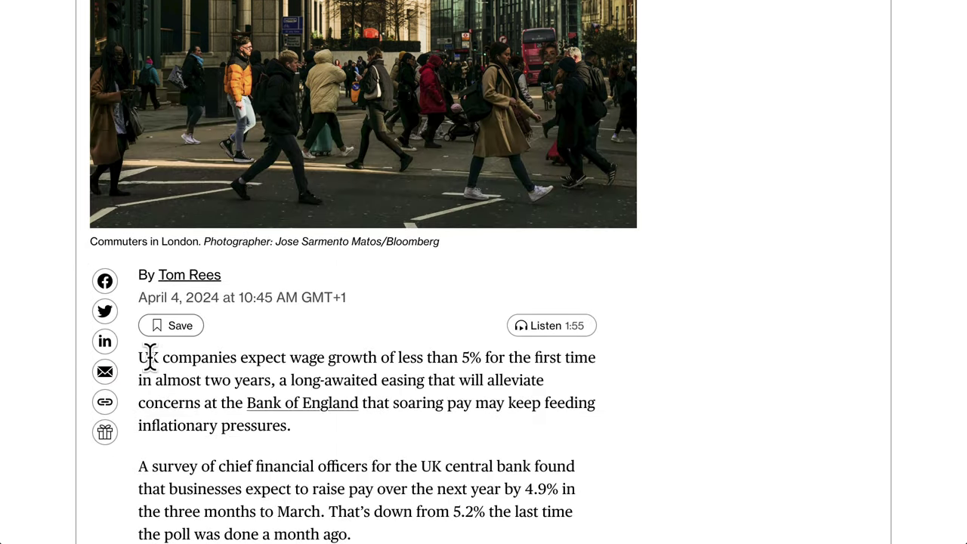
{"action": "left_click_drag", "start_coordinate": [148, 357], "coordinate": [406, 360]}
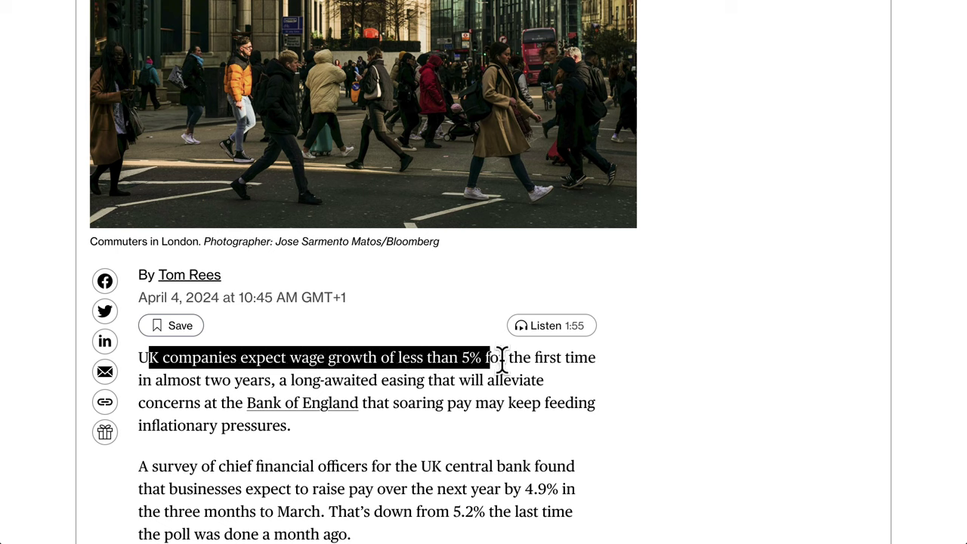
{"action": "left_click_drag", "start_coordinate": [526, 358], "coordinate": [322, 424]}
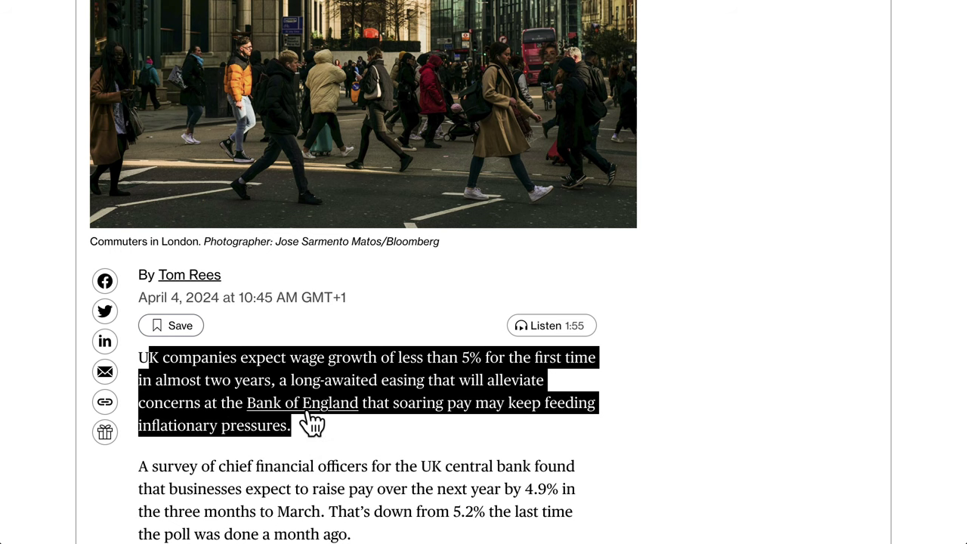
{"action": "scroll", "coordinate": [431, 348], "scroll_direction": "up", "scroll_amount": 5}
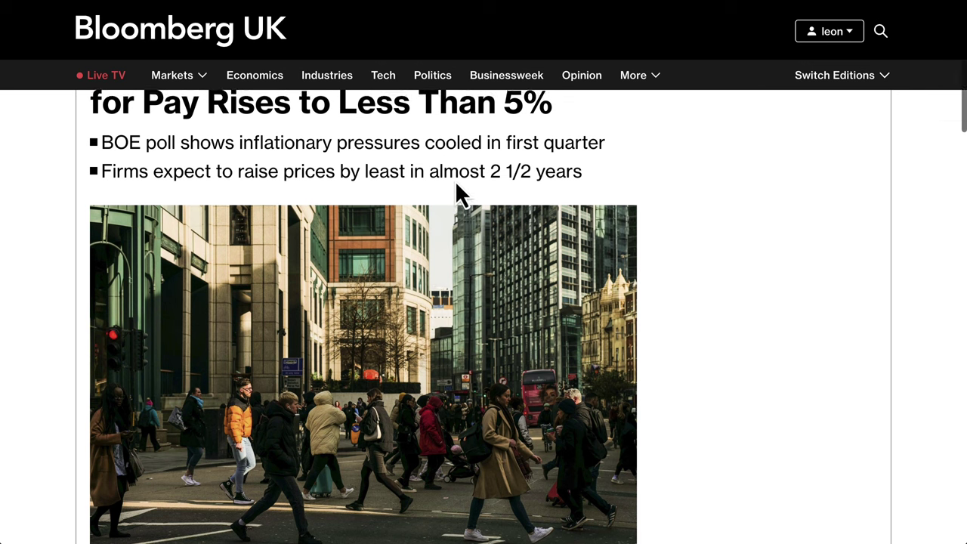
{"action": "scroll", "coordinate": [456, 194], "scroll_direction": "up", "scroll_amount": 2}
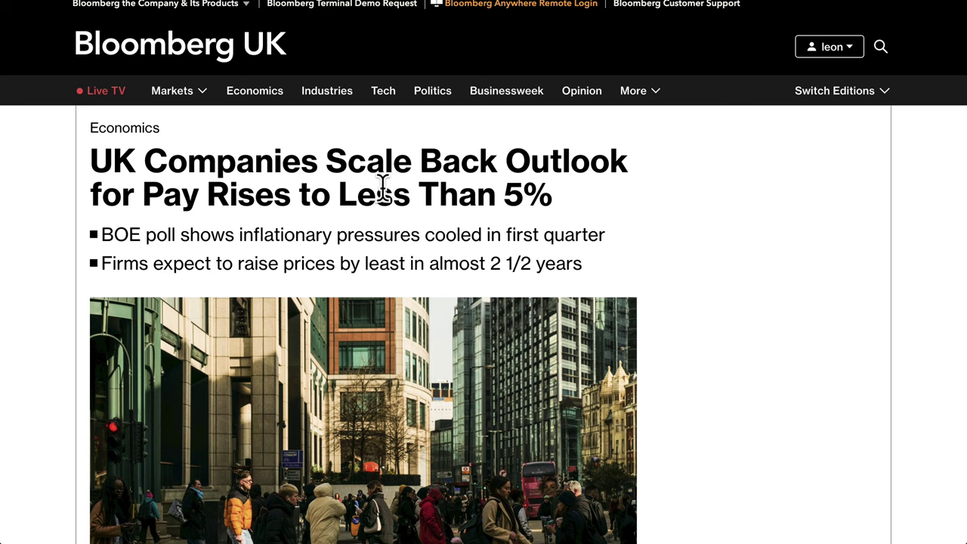
{"action": "scroll", "coordinate": [447, 219], "scroll_direction": "down", "scroll_amount": 2}
{"action": "scroll", "coordinate": [491, 193], "scroll_direction": "up", "scroll_amount": 3}
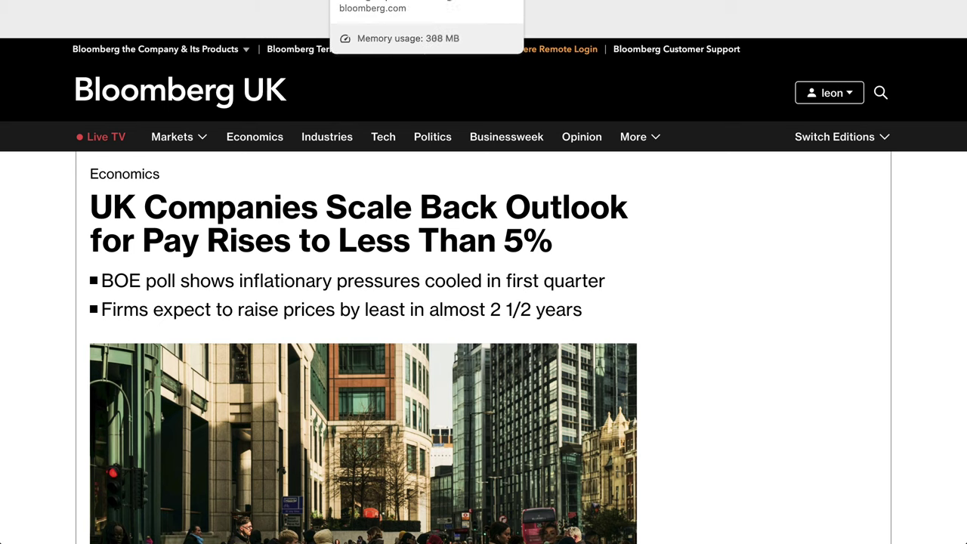
Step: Switch back to TradingView and draw a path arrow from the latest GBPUSD price up to about 1.2835 and down to about 1.267
{"action": "left_click", "coordinate": [181, 2]}
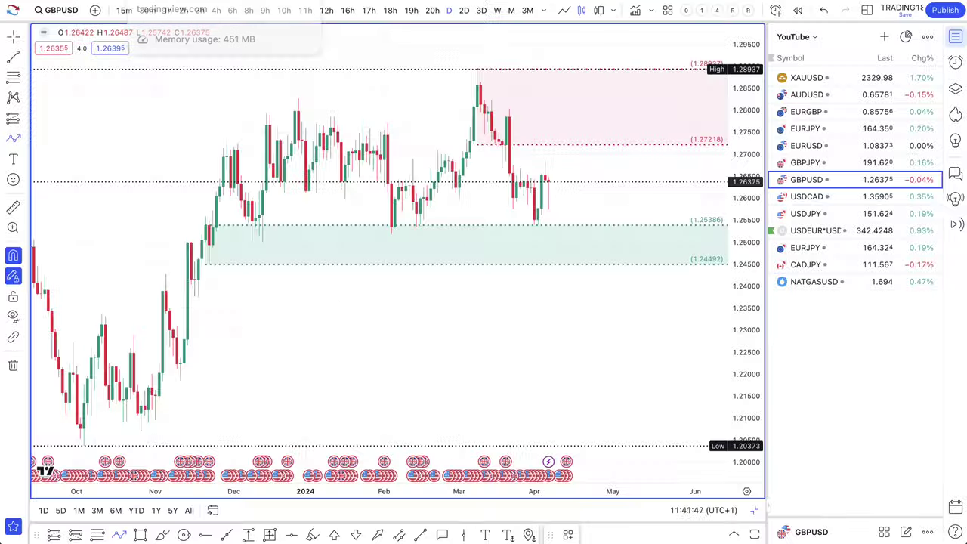
{"action": "left_click", "coordinate": [24, 138]}
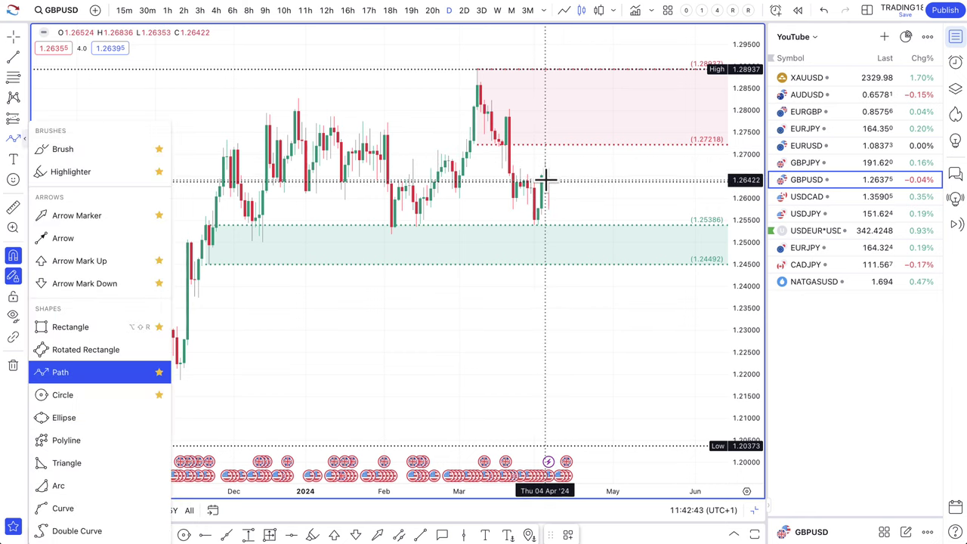
{"action": "scroll", "coordinate": [552, 183], "scroll_direction": "up", "scroll_amount": 3}
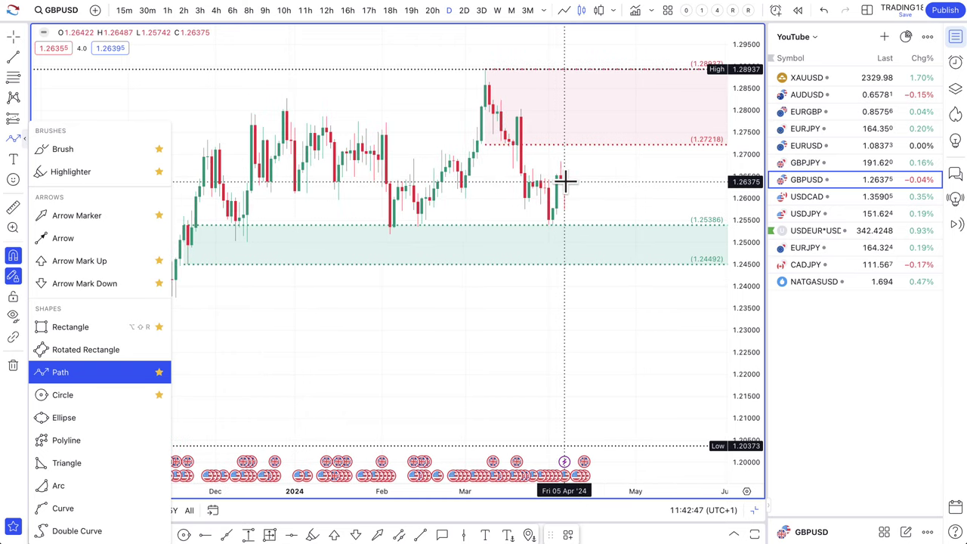
{"action": "left_click", "coordinate": [346, 129]}
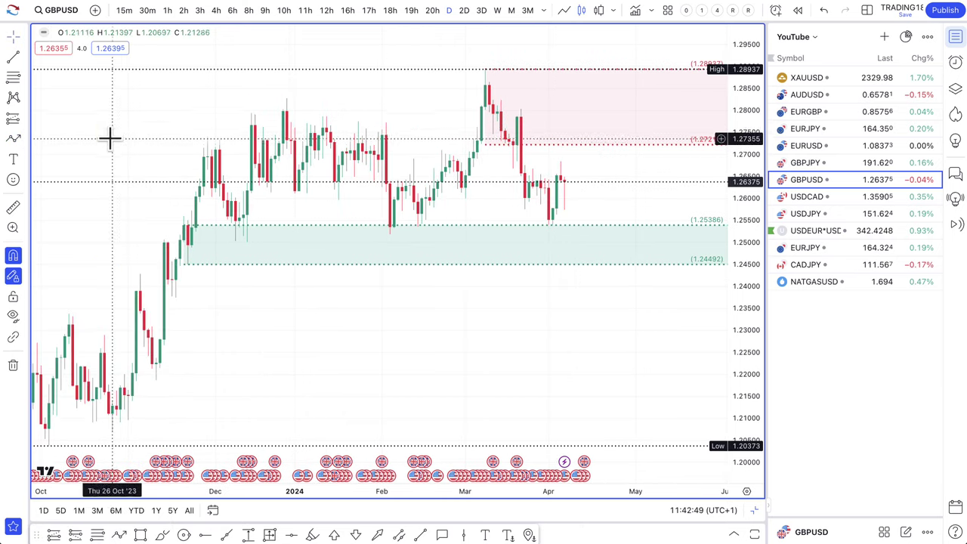
{"action": "left_click", "coordinate": [18, 141]}
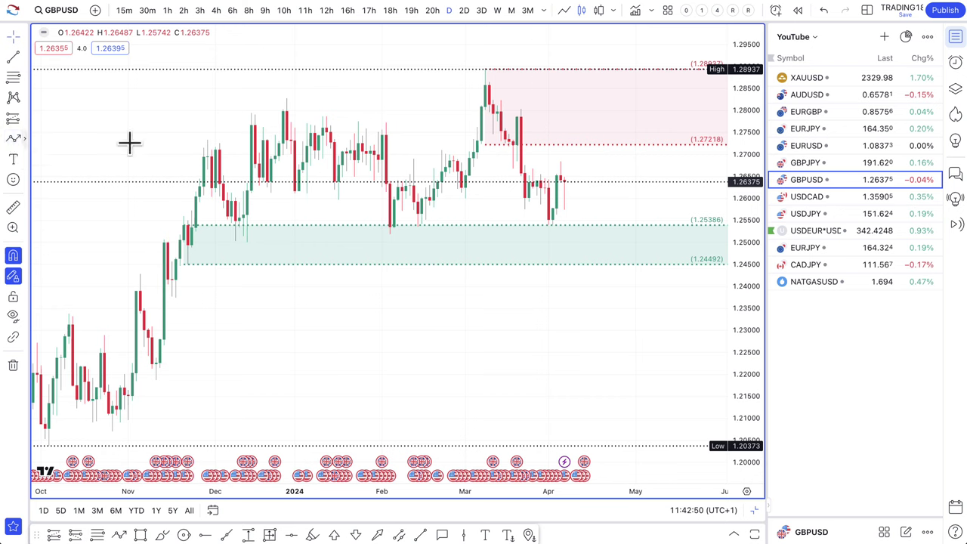
{"action": "left_click", "coordinate": [564, 181]}
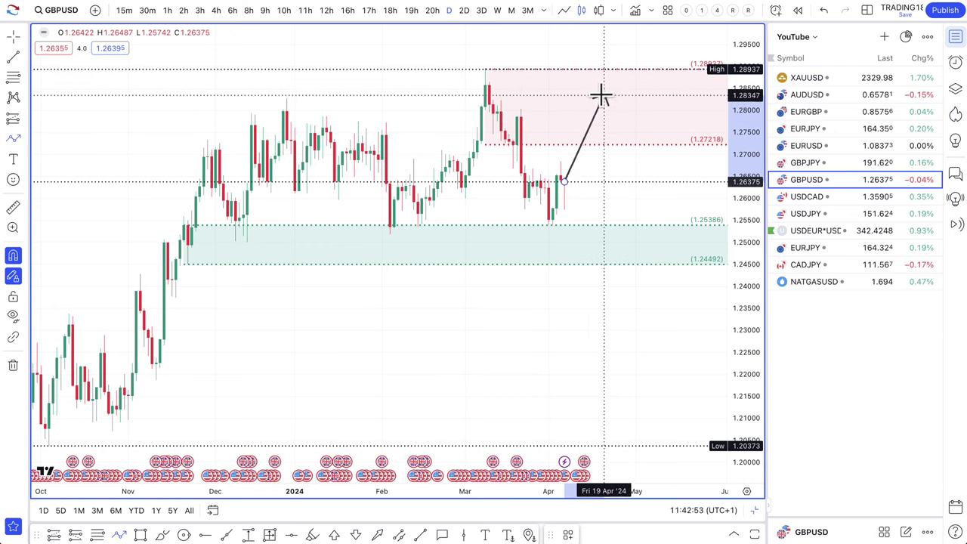
{"action": "left_click", "coordinate": [600, 94]}
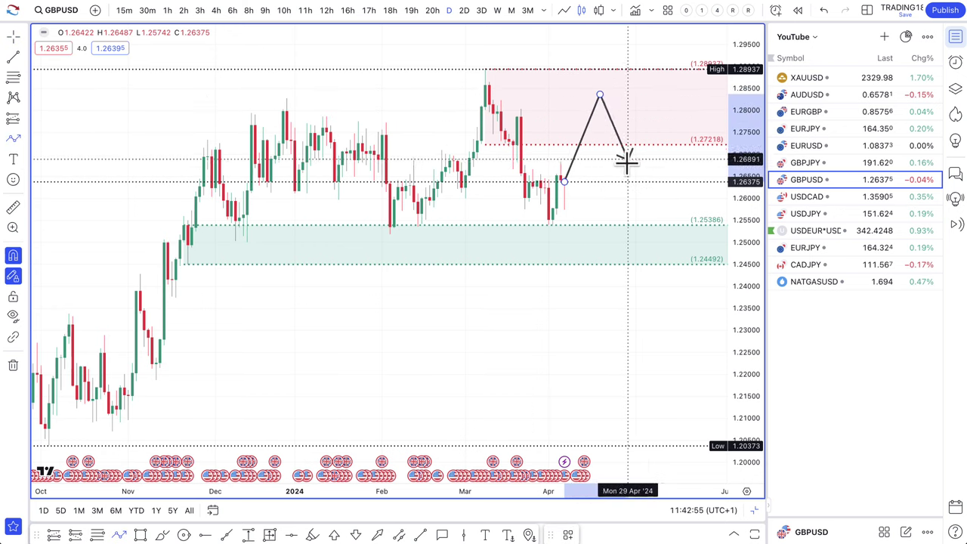
{"action": "double_click", "coordinate": [631, 167]}
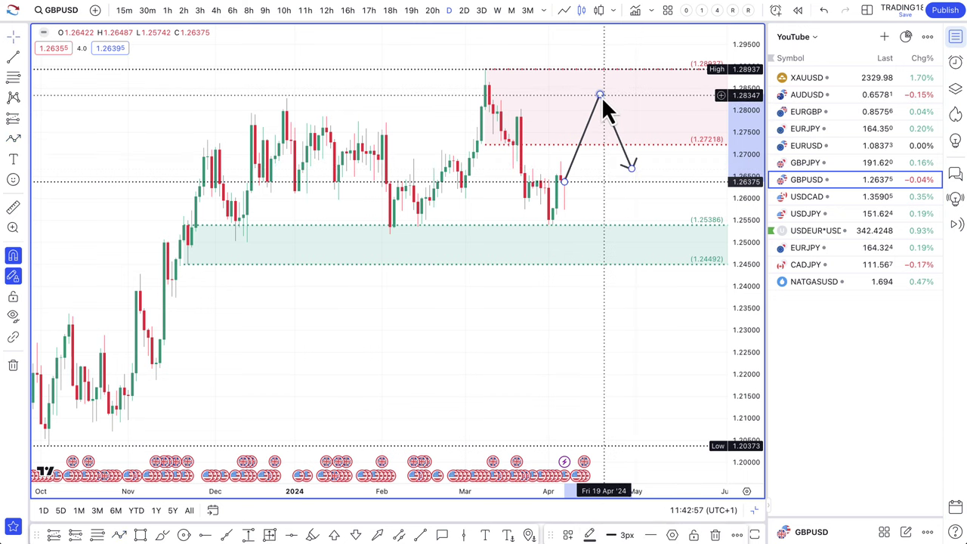
Step: Lower the GBPUSD path arrow's peak to about 1.276 and draw a second one dipping to about 1.2495 and ending near 1.26
{"action": "left_click_drag", "start_coordinate": [602, 97], "coordinate": [595, 128]}
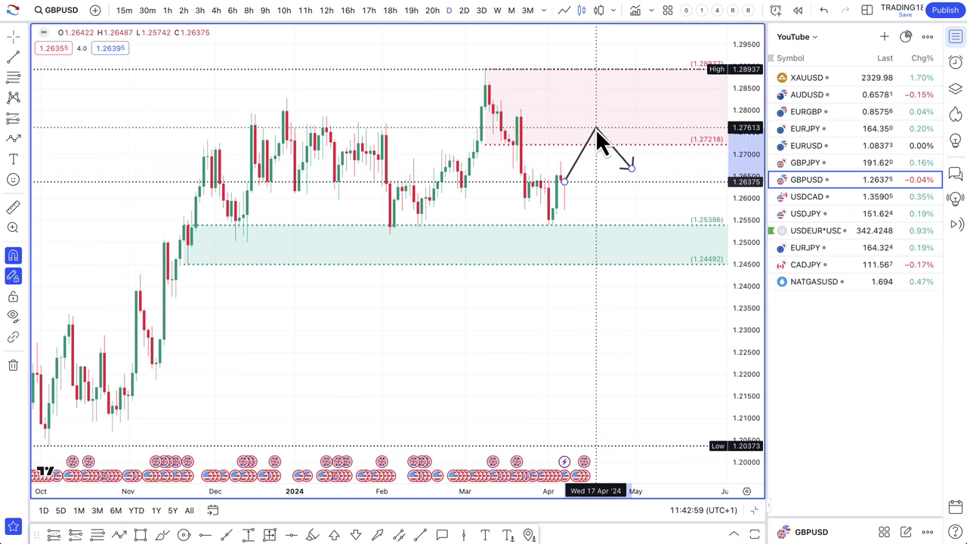
{"action": "left_click", "coordinate": [13, 139]}
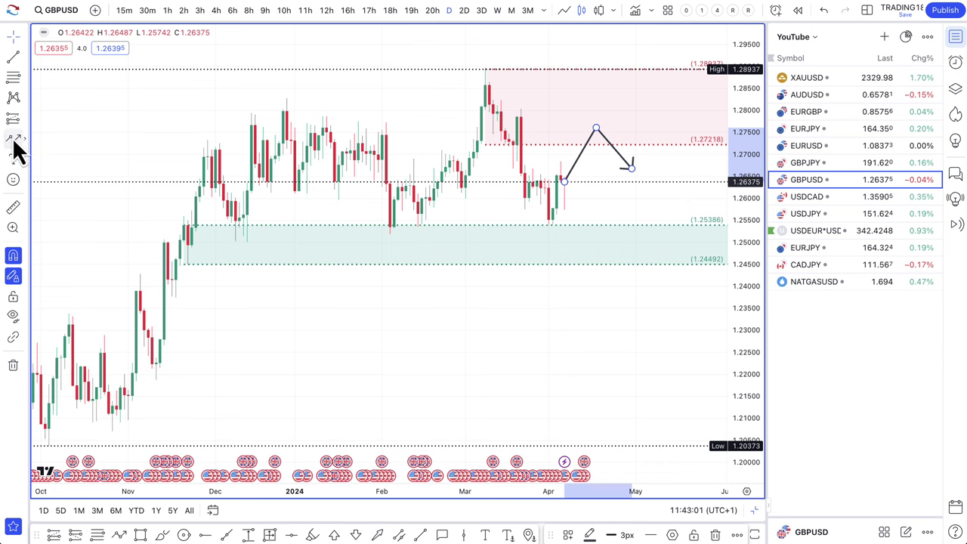
{"action": "left_click", "coordinate": [562, 181]}
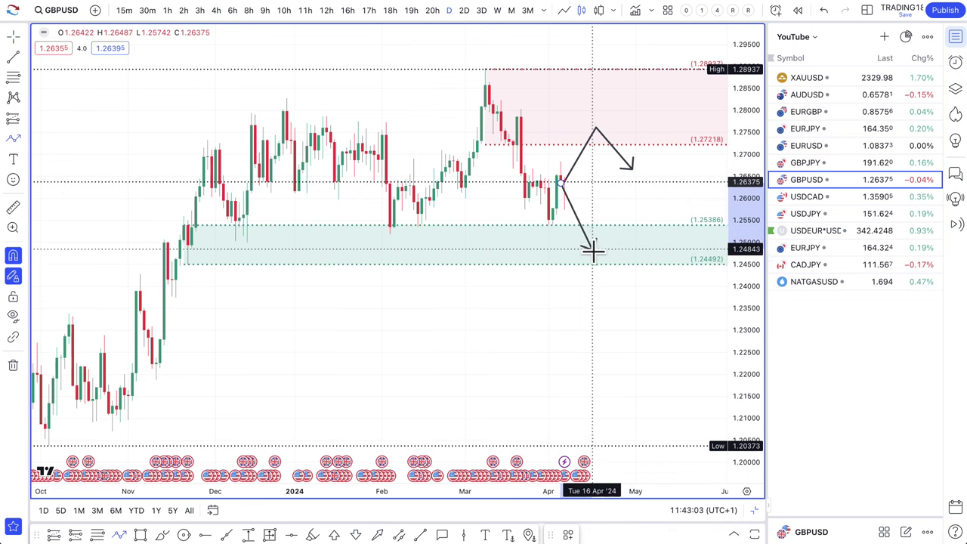
{"action": "left_click", "coordinate": [596, 255]}
{"action": "double_click", "coordinate": [631, 199]}
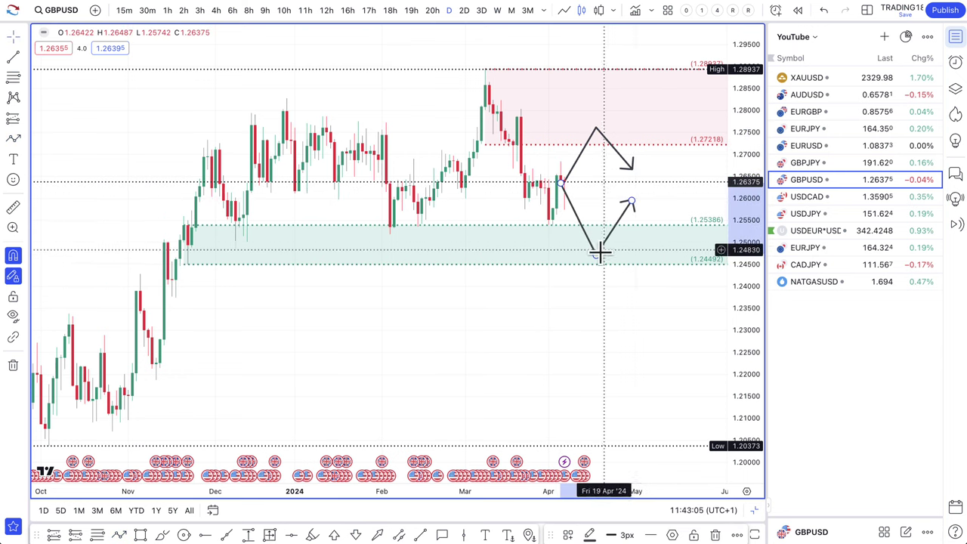
{"action": "left_click", "coordinate": [595, 245]}
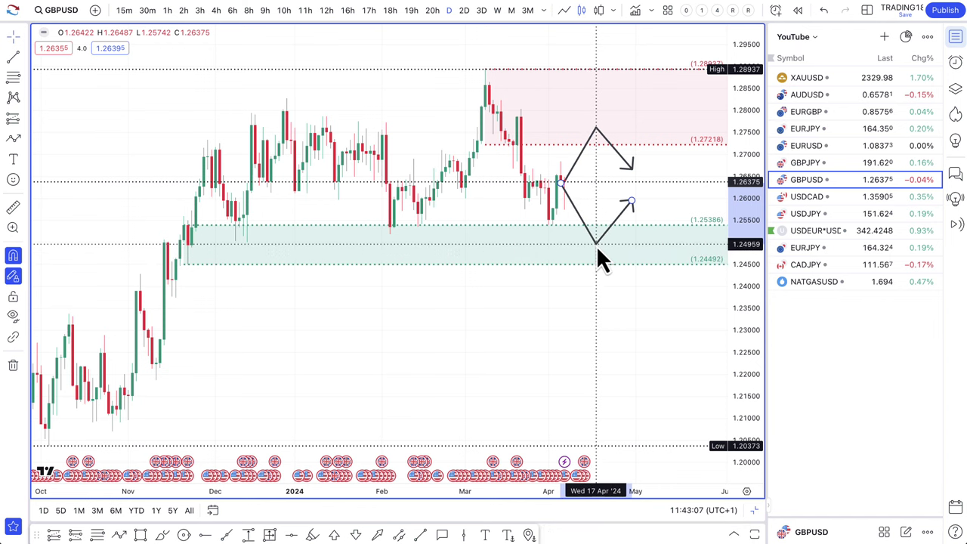
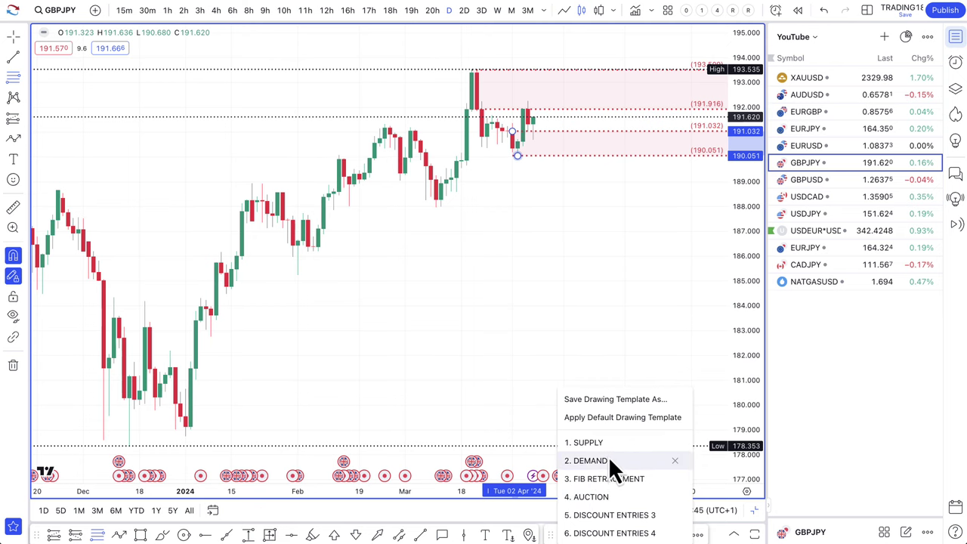
Step: Apply the DEMAND template to GBPJPY's 191.032–190.051 zone and draw a path arrow from the latest price up to about 192.8 and down to about 186.15
{"action": "left_click", "coordinate": [608, 457]}
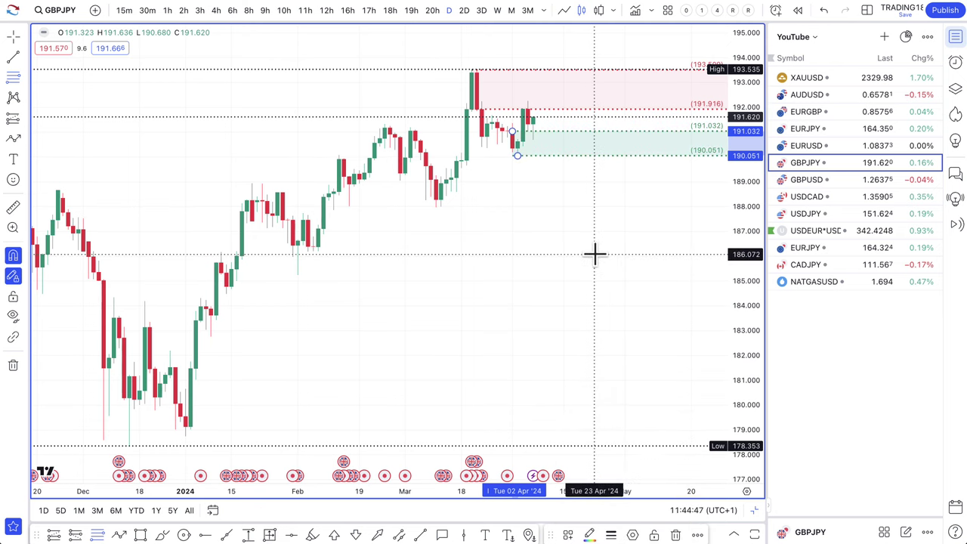
{"action": "scroll", "coordinate": [594, 255], "scroll_direction": "up", "scroll_amount": 2}
{"action": "left_click", "coordinate": [15, 141]}
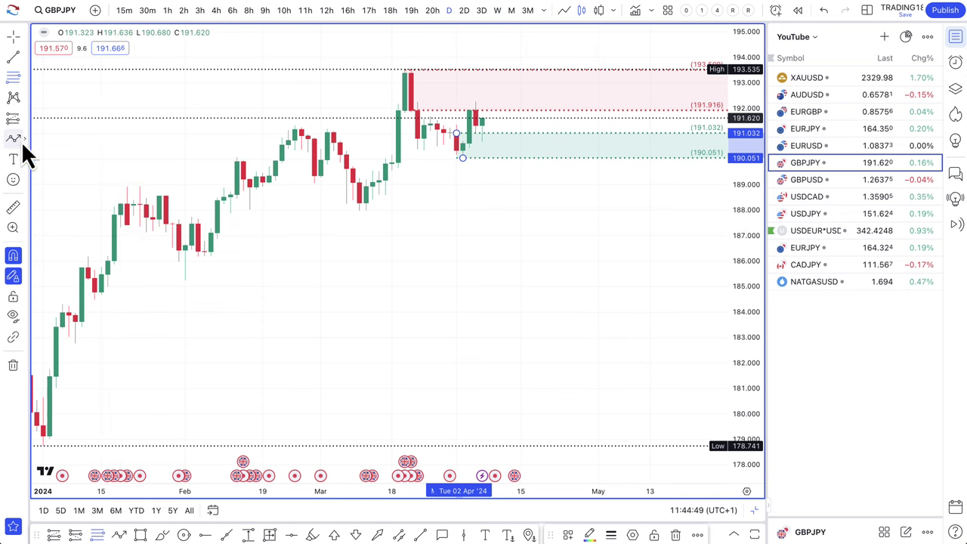
{"action": "left_click", "coordinate": [482, 119]}
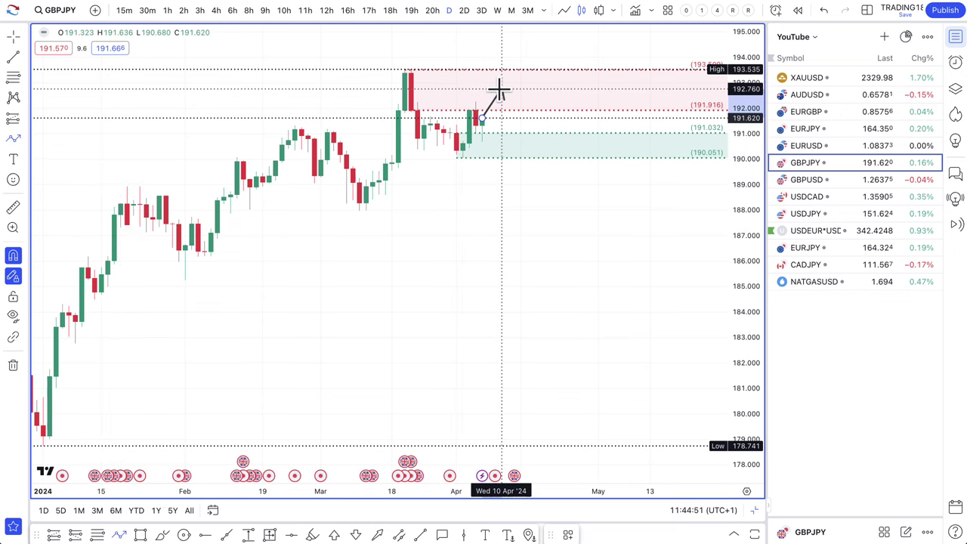
{"action": "left_click", "coordinate": [508, 124]}
{"action": "left_click", "coordinate": [507, 88]}
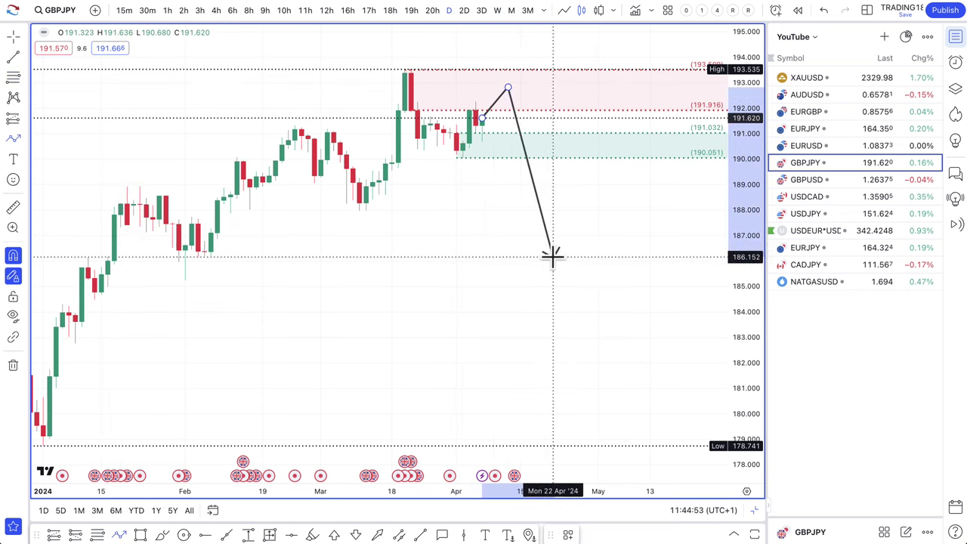
{"action": "double_click", "coordinate": [552, 256]}
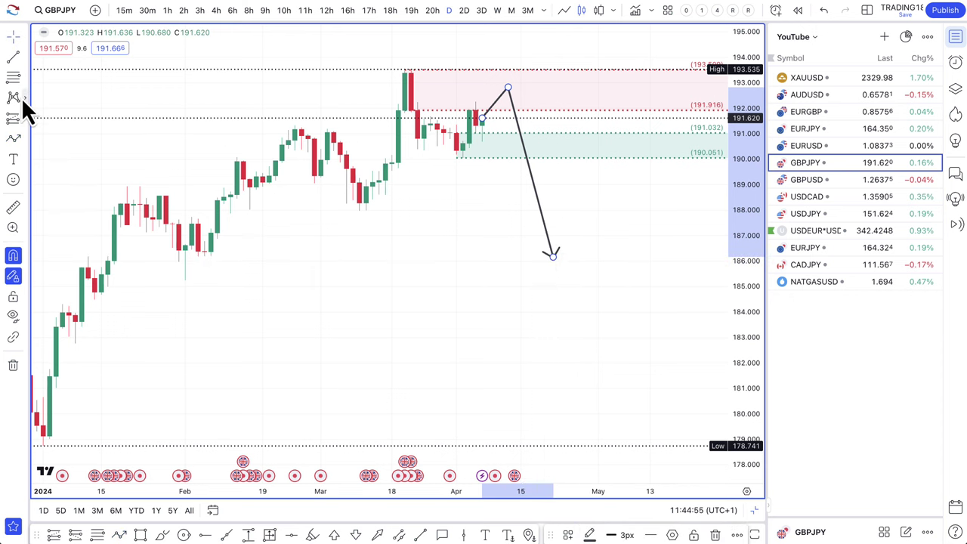
Step: Draw a second GBPJPY demand zone from 189.086 to 187.966 starting at 11 March
{"action": "left_click", "coordinate": [14, 77]}
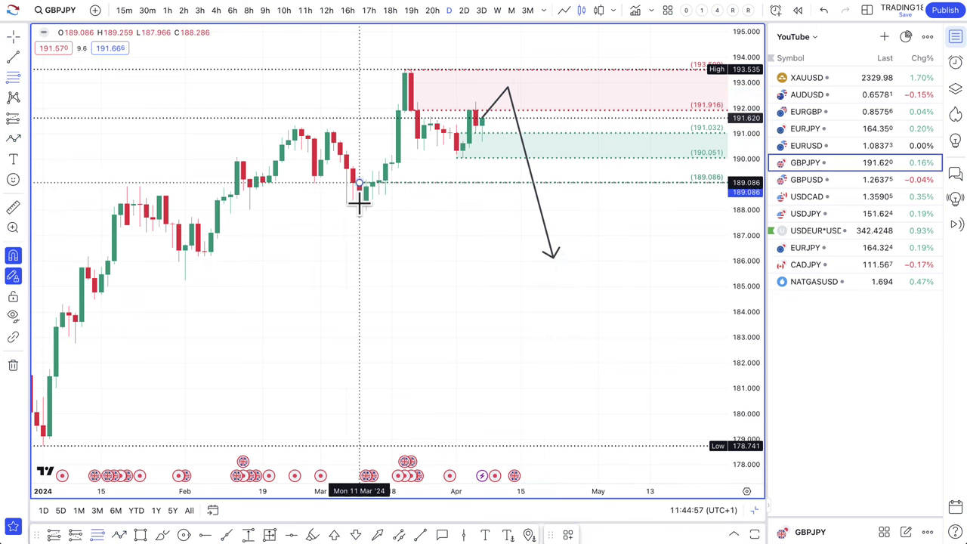
{"action": "left_click", "coordinate": [359, 210]}
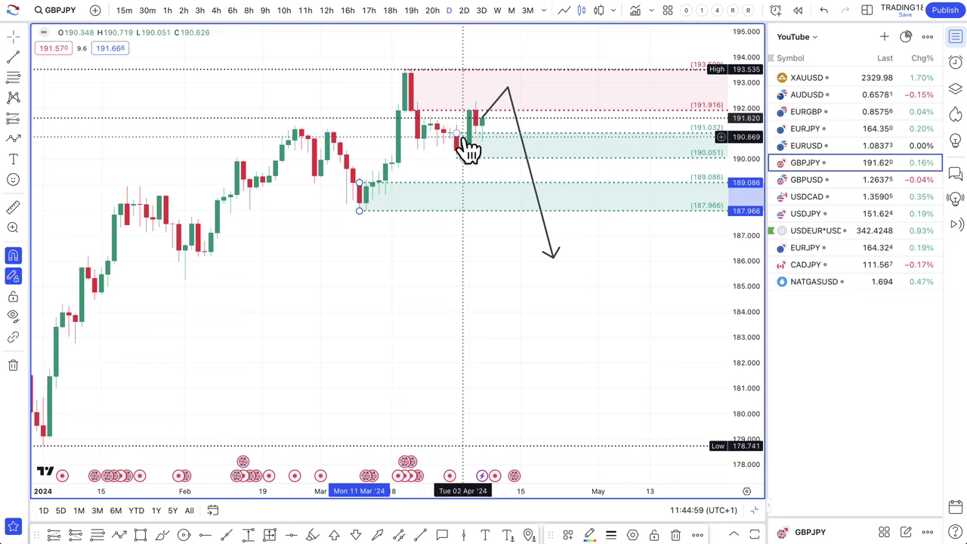
Step: Reshape the GBPJPY path arrow to peak at about 193.35 in the supply zone and end at about 190.95
{"action": "scroll", "coordinate": [507, 136], "scroll_direction": "up", "scroll_amount": 5}
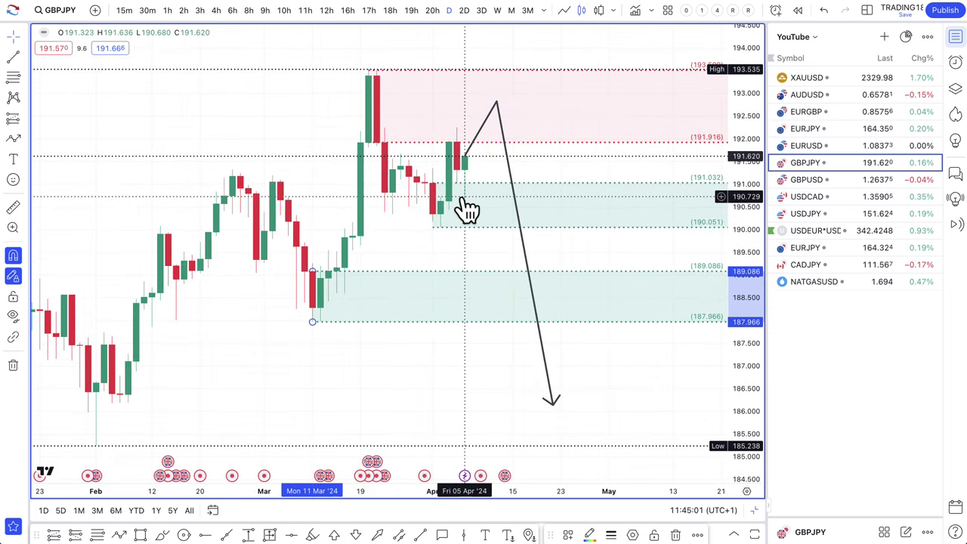
{"action": "scroll", "coordinate": [466, 210], "scroll_direction": "up", "scroll_amount": 2}
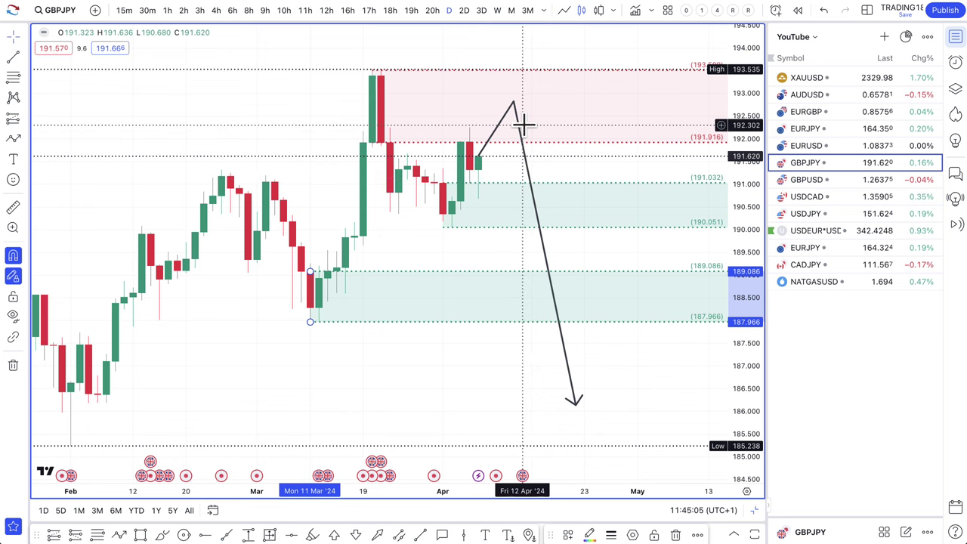
{"action": "left_click_drag", "start_coordinate": [513, 102], "coordinate": [513, 94]}
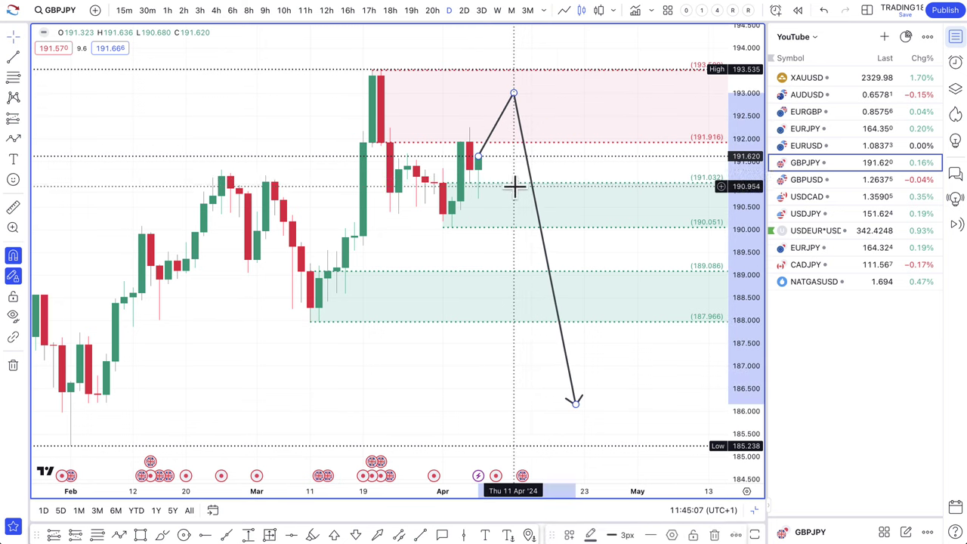
{"action": "left_click_drag", "start_coordinate": [577, 405], "coordinate": [558, 305]}
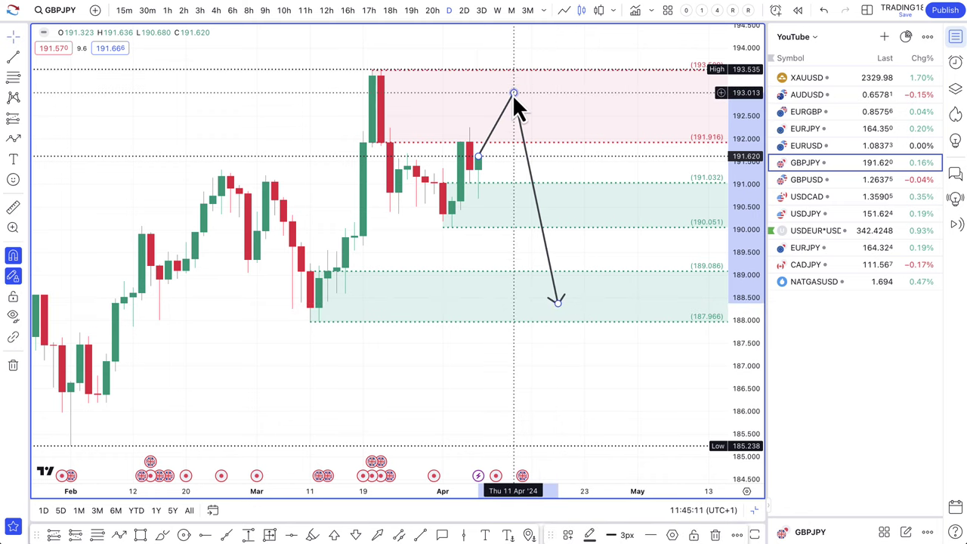
{"action": "left_click_drag", "start_coordinate": [513, 94], "coordinate": [502, 78]}
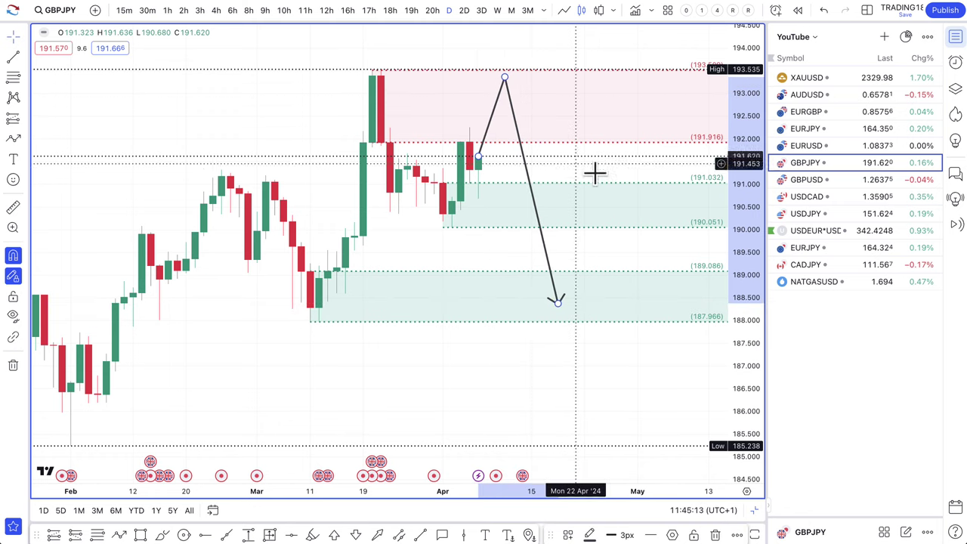
{"action": "scroll", "coordinate": [476, 261], "scroll_direction": "down", "scroll_amount": 5}
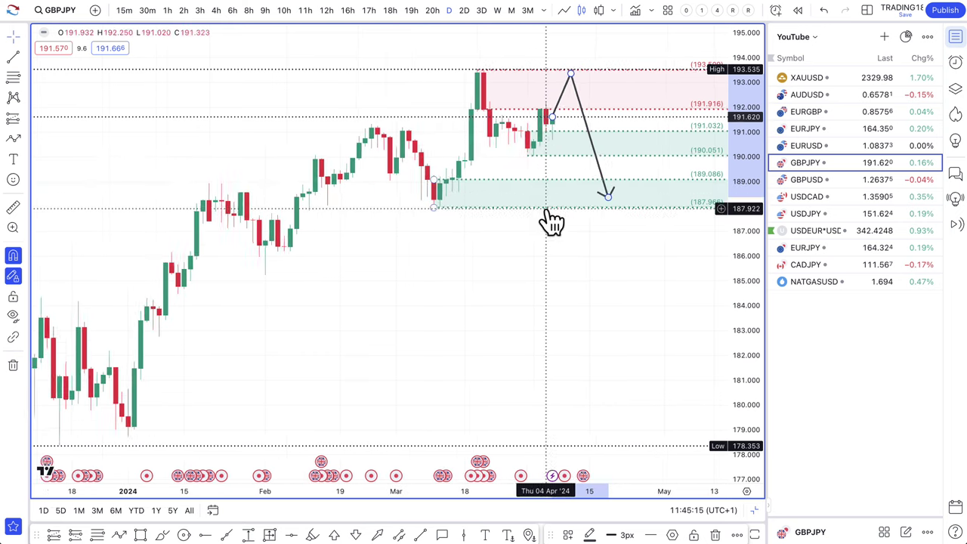
{"action": "left_click_drag", "start_coordinate": [604, 198], "coordinate": [592, 133]}
Step: Draw a second GBPJPY path arrow from near the latest price down to about 188.1 and back up to about 190.6
{"action": "left_click", "coordinate": [15, 142]}
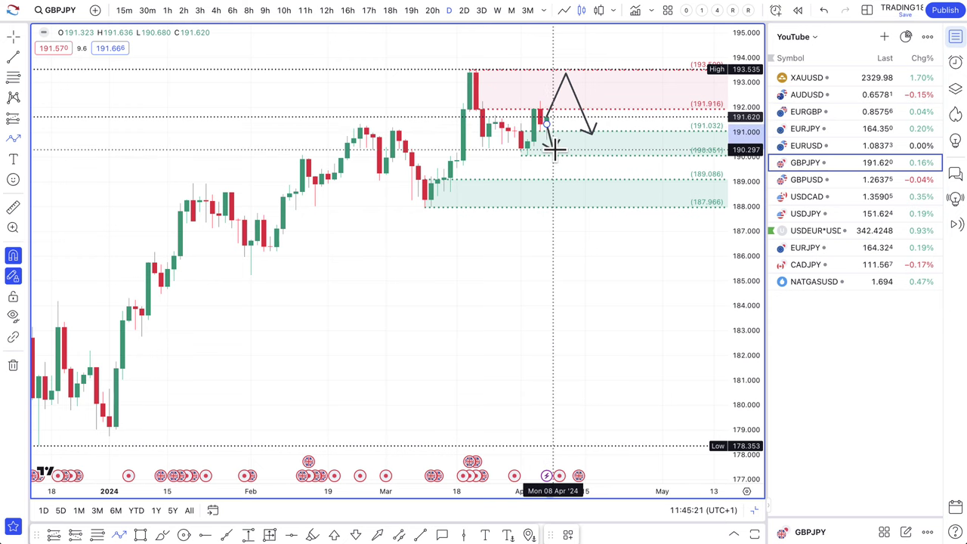
{"action": "left_click", "coordinate": [585, 203]}
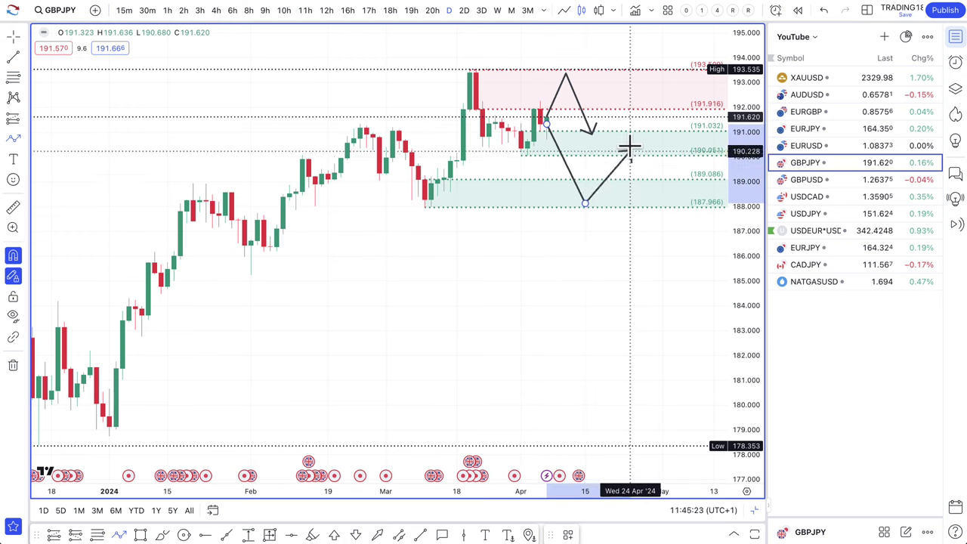
{"action": "double_click", "coordinate": [630, 142]}
{"action": "scroll", "coordinate": [649, 150], "scroll_direction": "up", "scroll_amount": 2}
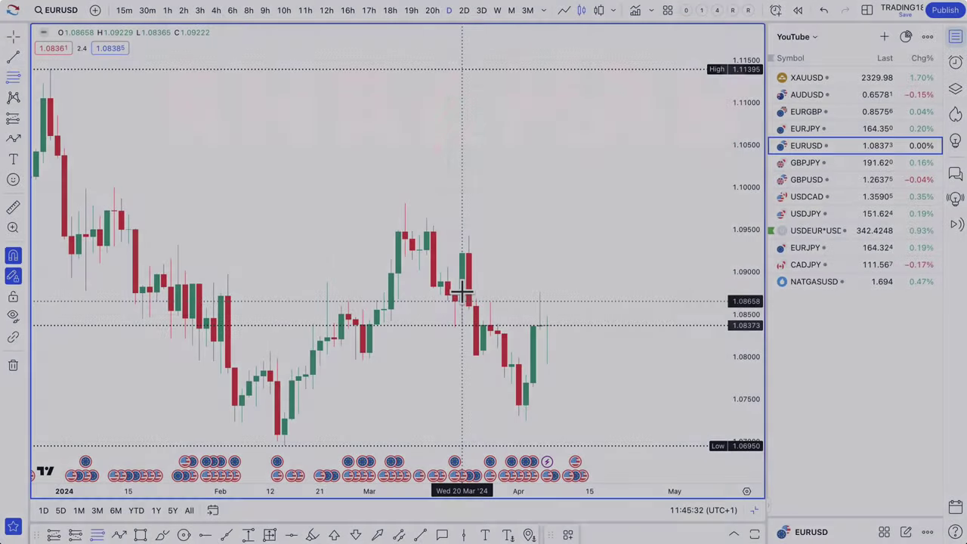
Step: Draw a EURUSD zone from 1.08658 to 1.09814 between 20 and 8 March and apply the SUPPLY template
{"action": "left_click", "coordinate": [462, 299]}
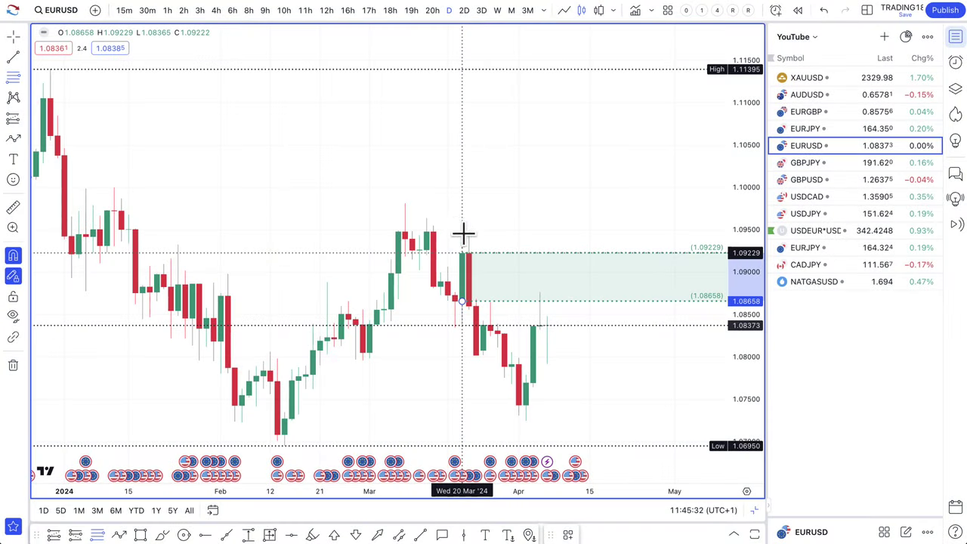
{"action": "left_click", "coordinate": [405, 202]}
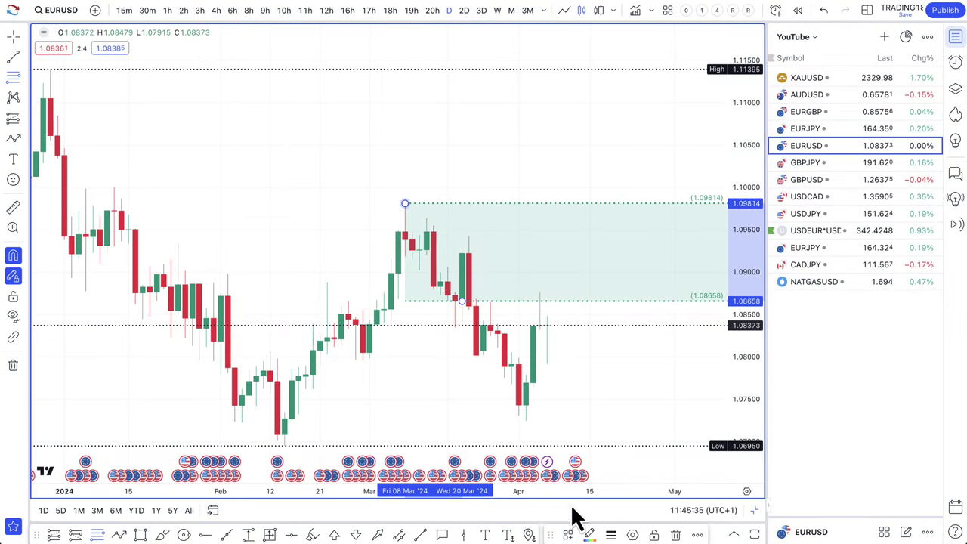
{"action": "left_click", "coordinate": [568, 535]}
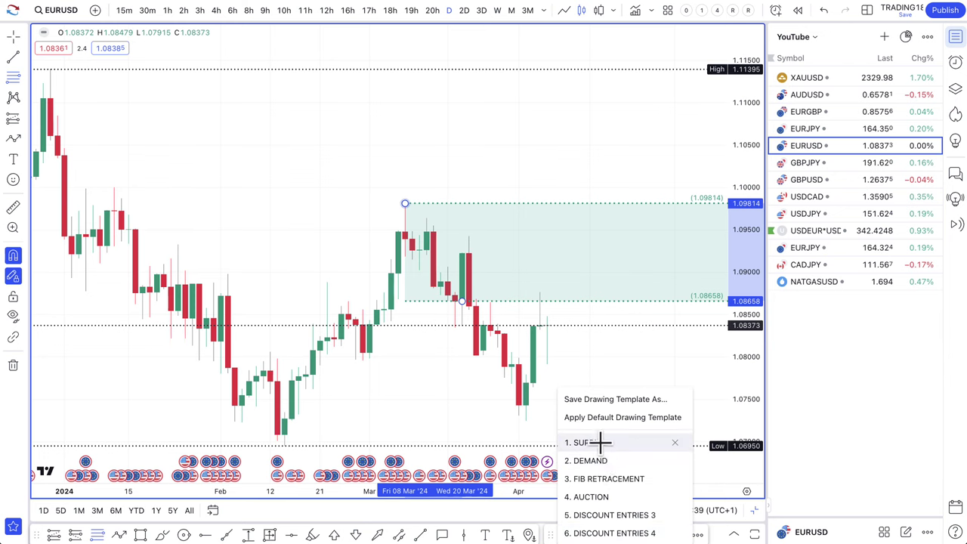
{"action": "left_click", "coordinate": [597, 443]}
Step: Draw a EURUSD zone from 1.07714 to 1.06950 around 13 February and apply the DEMAND template
{"action": "scroll", "coordinate": [533, 375], "scroll_direction": "down", "scroll_amount": 3}
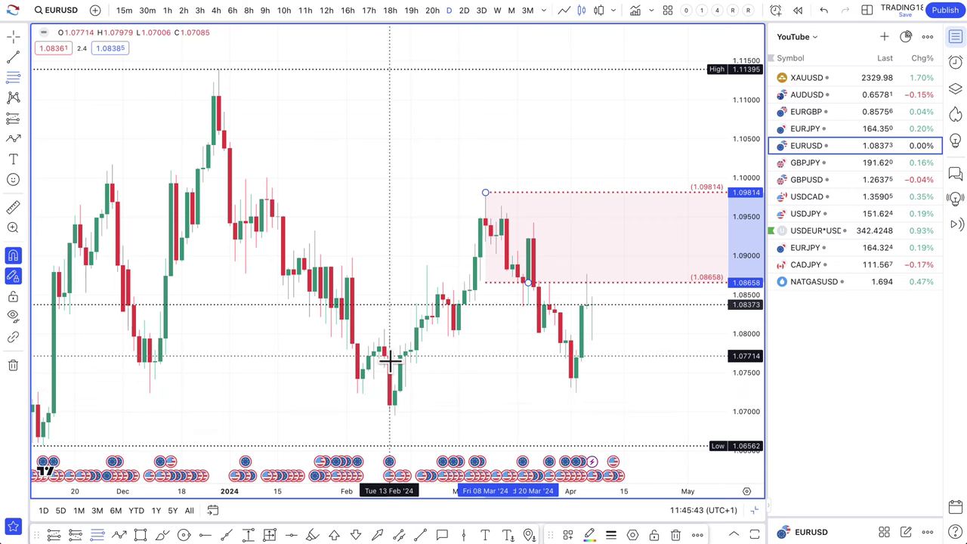
{"action": "left_click_drag", "start_coordinate": [391, 355], "coordinate": [391, 415]}
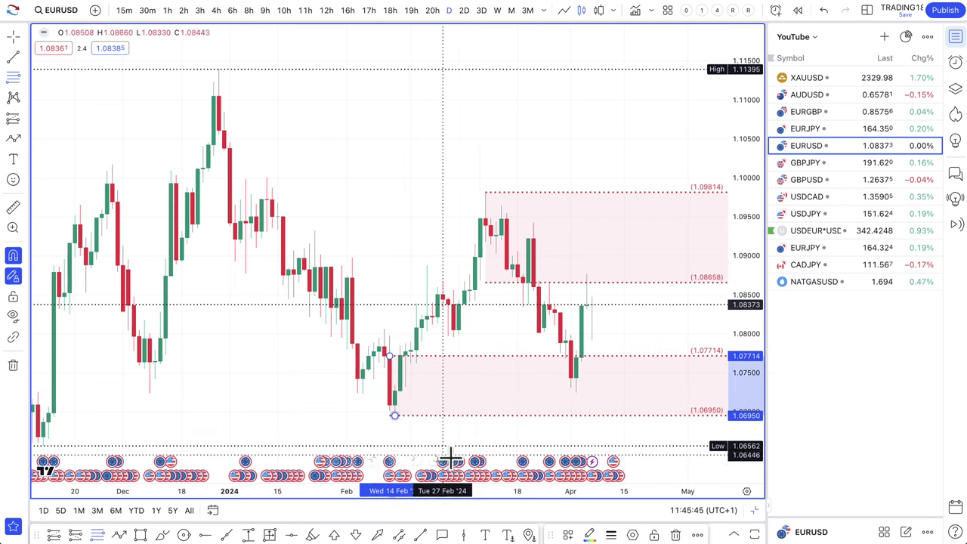
{"action": "left_click", "coordinate": [568, 535]}
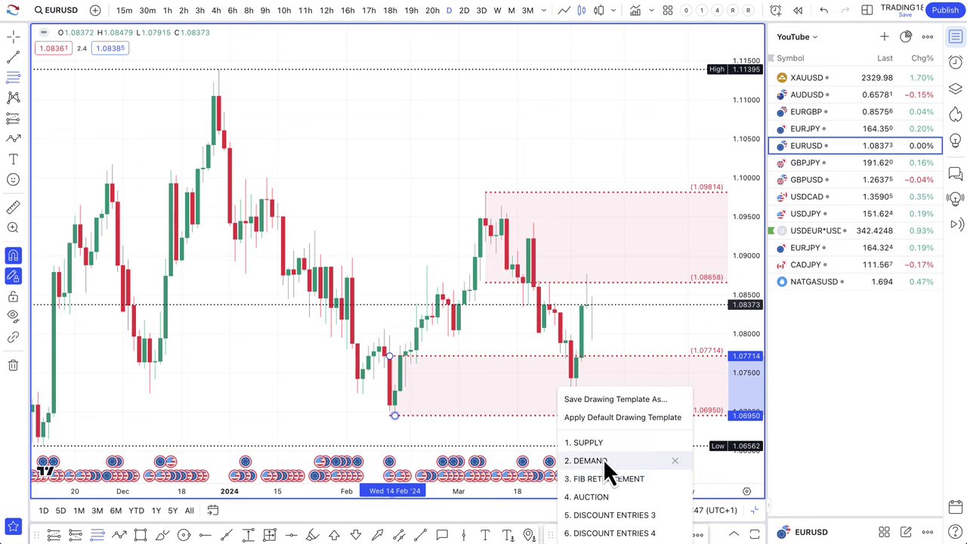
{"action": "left_click", "coordinate": [603, 459]}
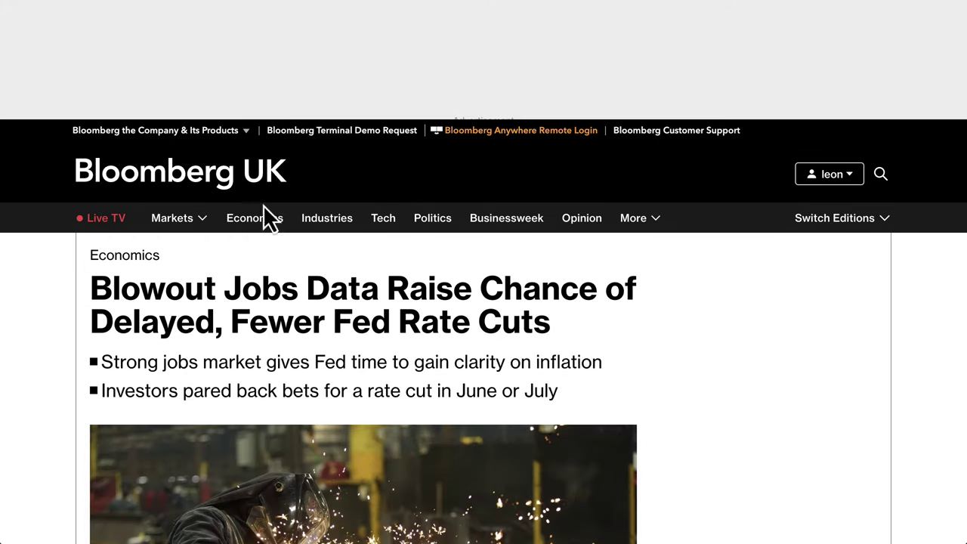
Step: Switch to the Bloomberg article on blowout jobs data and Fed rate cuts and examine its headline and key points
{"action": "scroll", "coordinate": [263, 204], "scroll_direction": "down", "scroll_amount": 2}
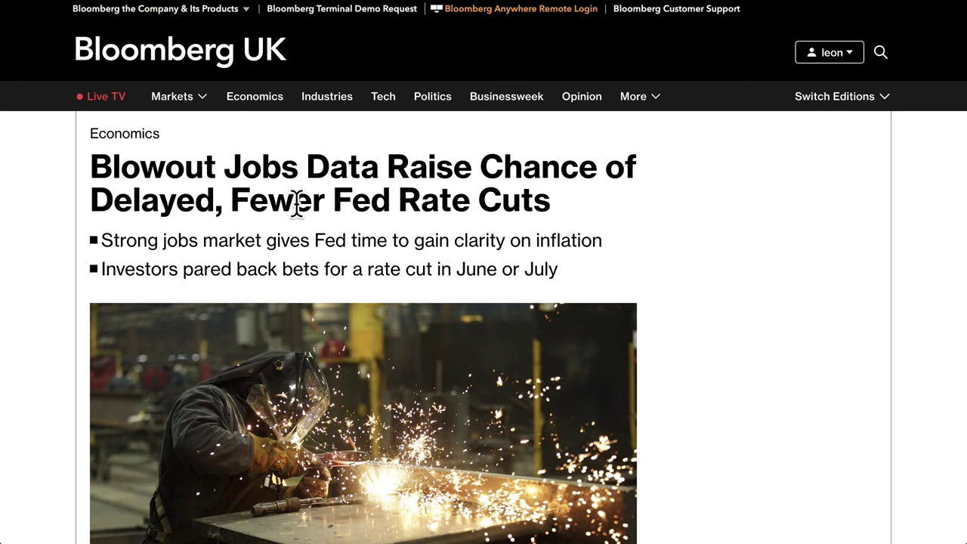
{"action": "scroll", "coordinate": [477, 231], "scroll_direction": "down", "scroll_amount": 2}
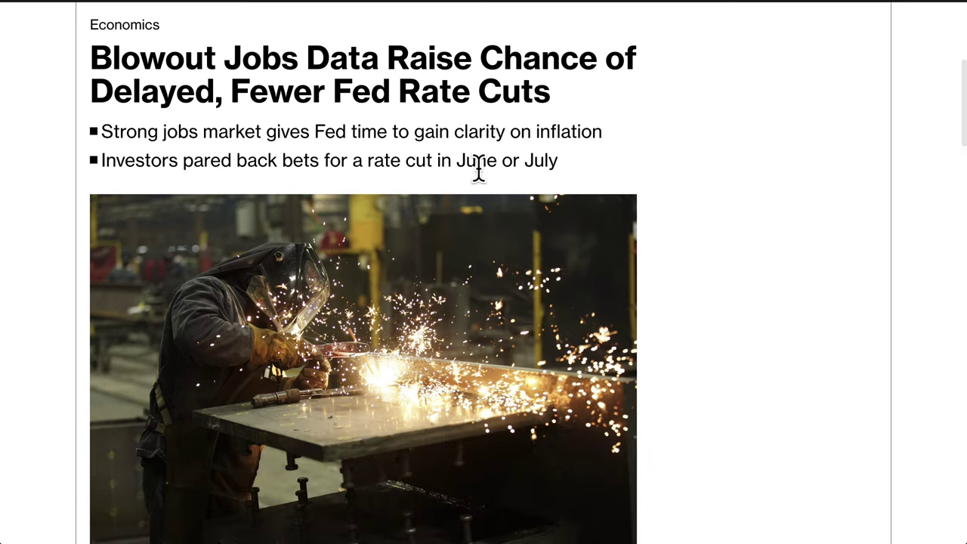
{"action": "scroll", "coordinate": [479, 169], "scroll_direction": "down", "scroll_amount": 3}
{"action": "scroll", "coordinate": [479, 167], "scroll_direction": "up", "scroll_amount": 3}
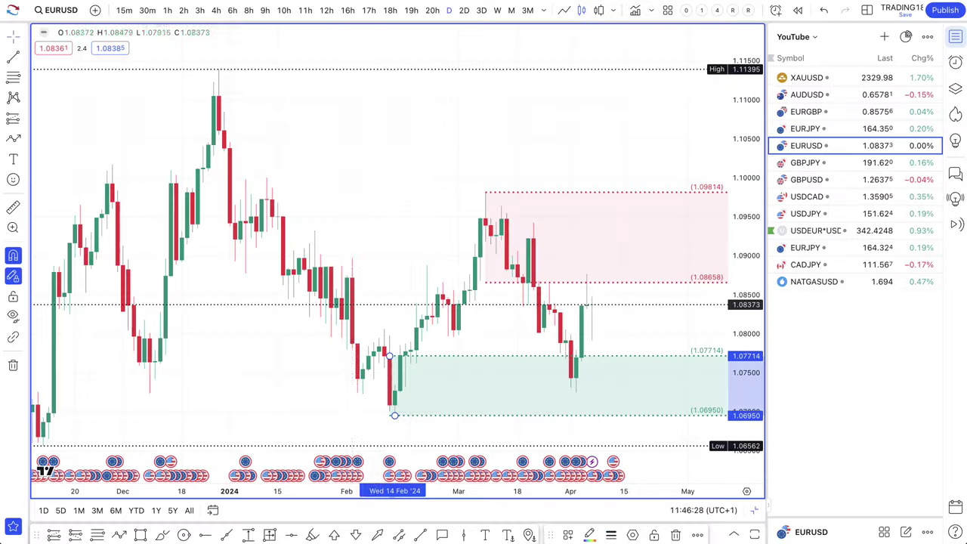
Step: Return to the EURUSD chart and draw a path arrow from about 1.0837 up to about 1.0900, ending down at about 1.0716
{"action": "left_click", "coordinate": [198, 8]}
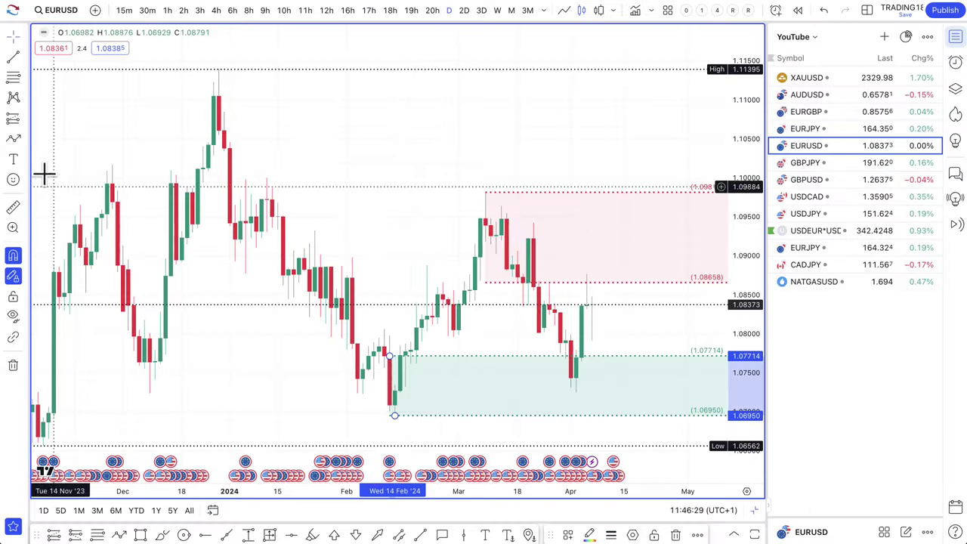
{"action": "left_click", "coordinate": [13, 138]}
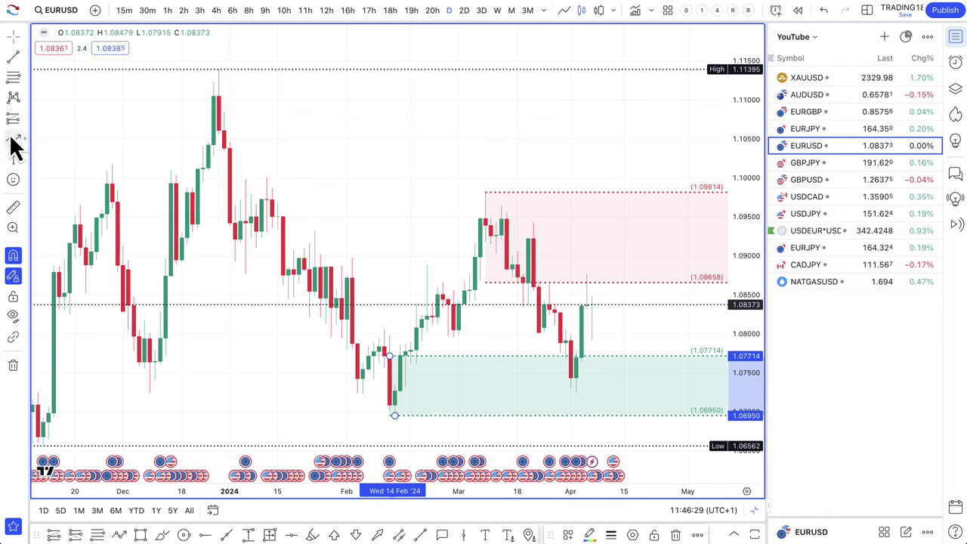
{"action": "left_click", "coordinate": [597, 306]}
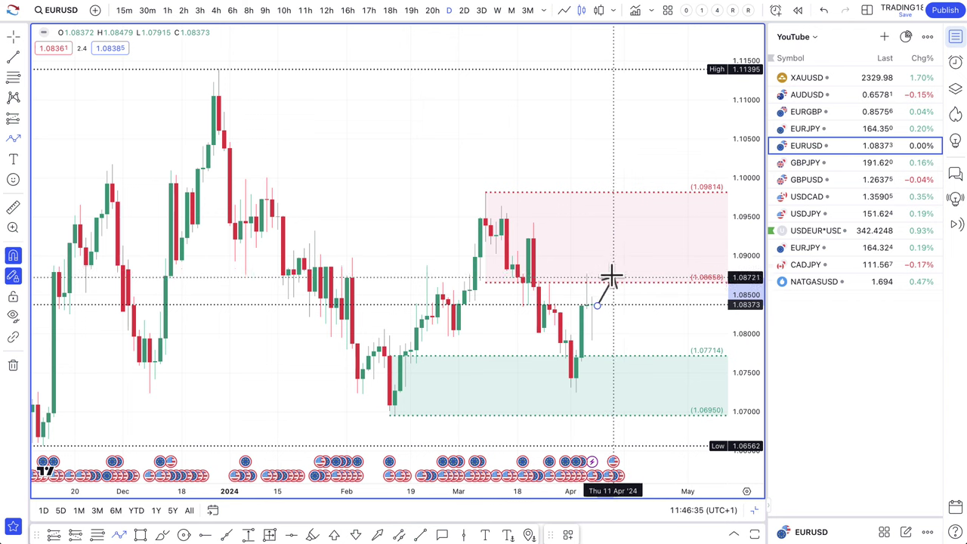
{"action": "left_click", "coordinate": [613, 254]}
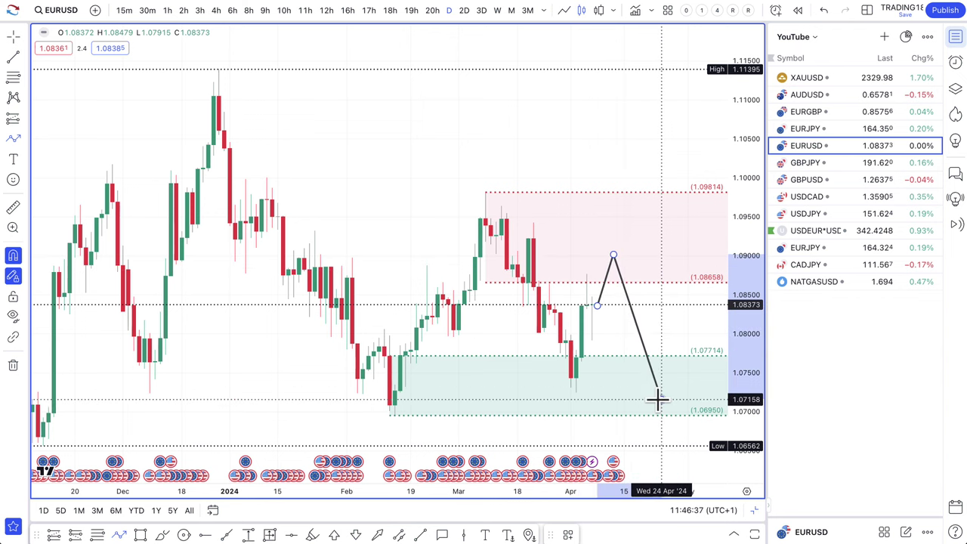
{"action": "left_click", "coordinate": [658, 397]}
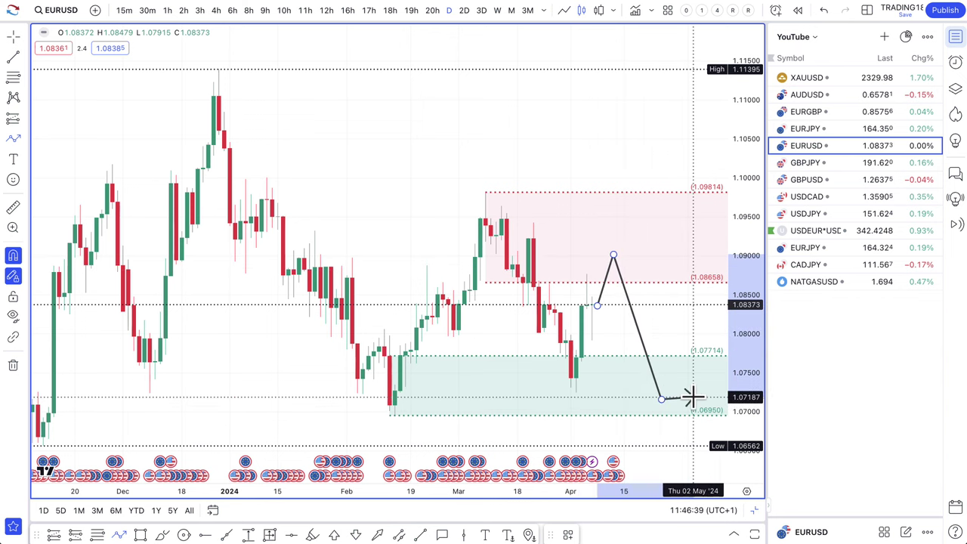
{"action": "left_click", "coordinate": [661, 397]}
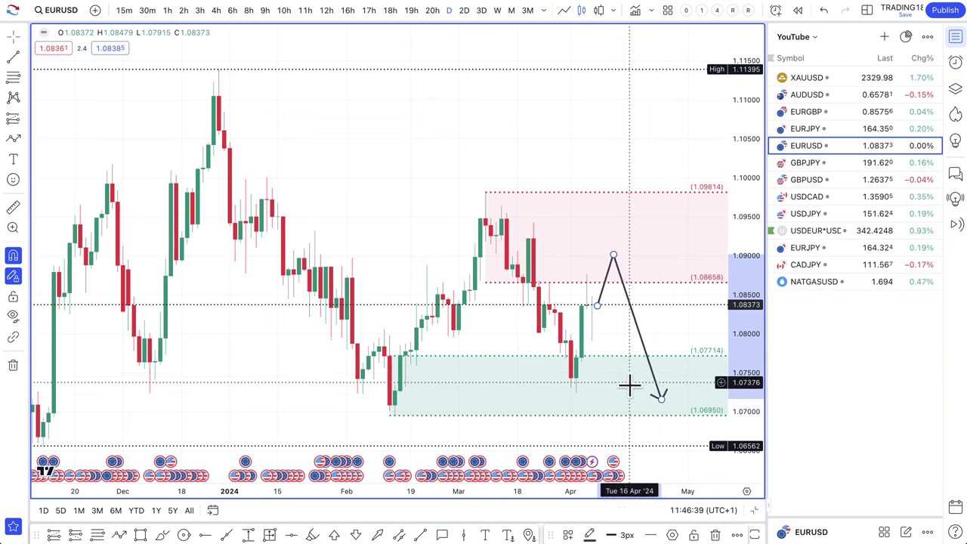
Step: Move the EURUSD arrow's peak to 12 April at about 1.0900 and its tip to about 1.0720
{"action": "right_click", "coordinate": [613, 257]}
{"action": "key", "text": "Escape"}
{"action": "left_click_drag", "start_coordinate": [611, 257], "coordinate": [610, 259]}
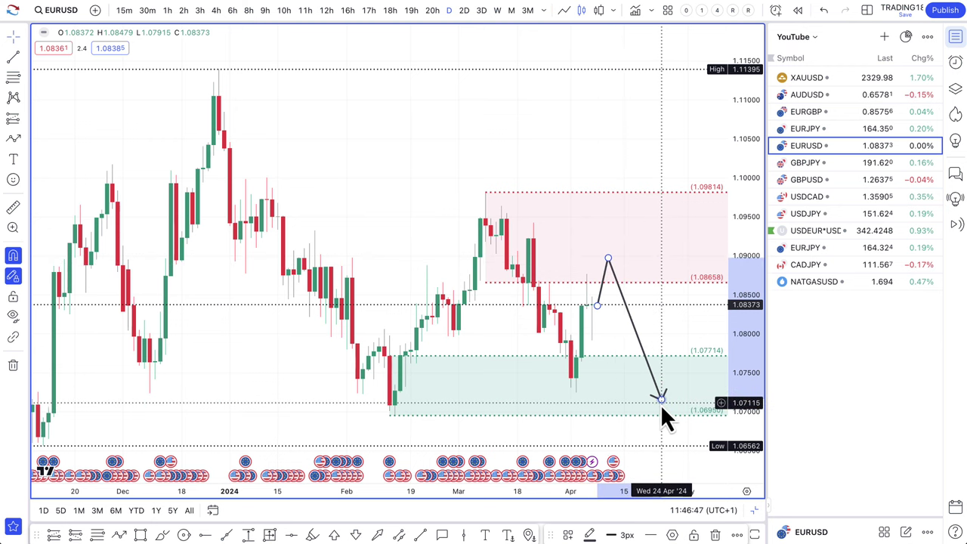
{"action": "left_click_drag", "start_coordinate": [660, 400], "coordinate": [654, 395]}
{"action": "scroll", "coordinate": [559, 387], "scroll_direction": "down", "scroll_amount": 5}
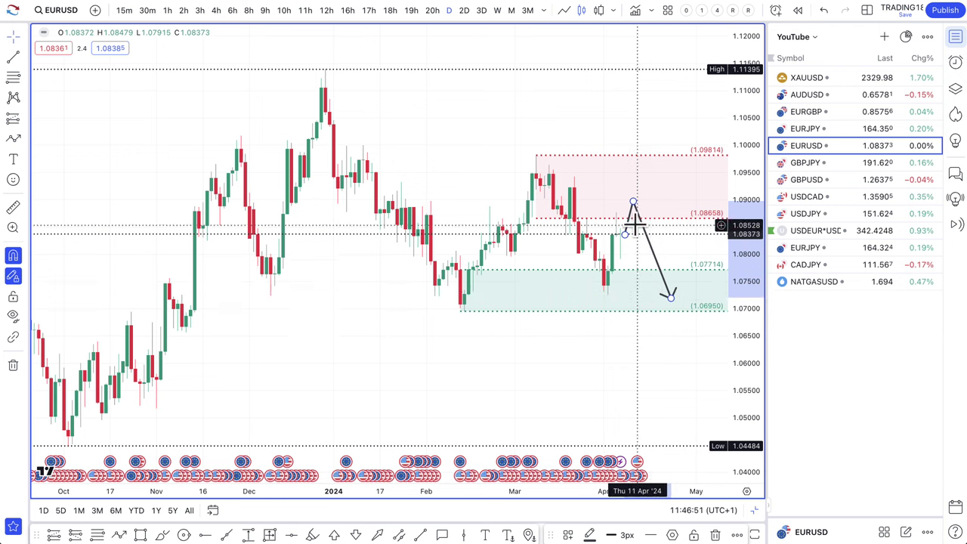
{"action": "mouse_move", "coordinate": [635, 204]}
{"action": "left_mouse_down"}
{"action": "mouse_move", "coordinate": [634, 266]}
{"action": "mouse_move", "coordinate": [643, 201]}
{"action": "left_mouse_up"}
{"action": "scroll", "coordinate": [612, 242], "scroll_direction": "up", "scroll_amount": 4}
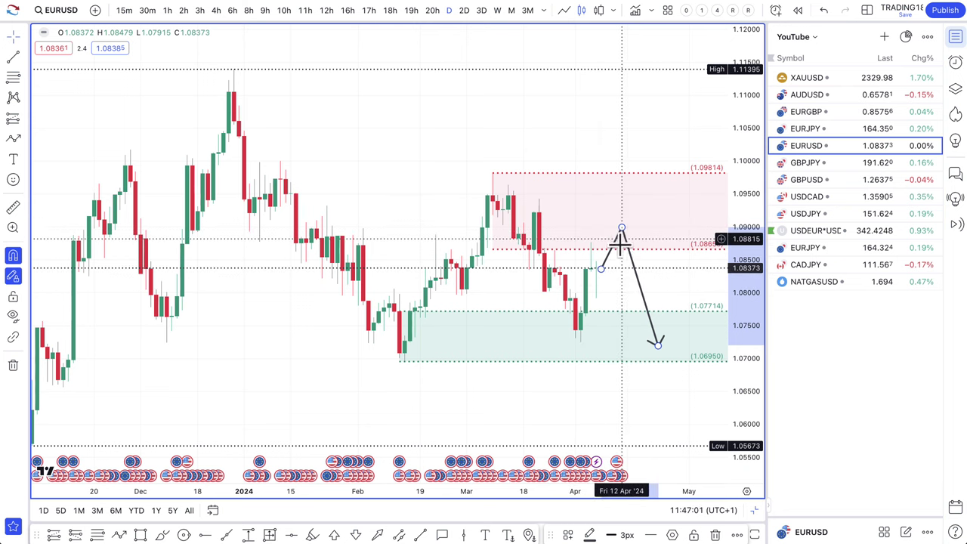
Step: Check the 10 April US economic events, and move the EURUSD arrow's peak to 11 April at about 1.0902 and its tip to about 1.0733
{"action": "scroll", "coordinate": [624, 292], "scroll_direction": "up", "scroll_amount": 5}
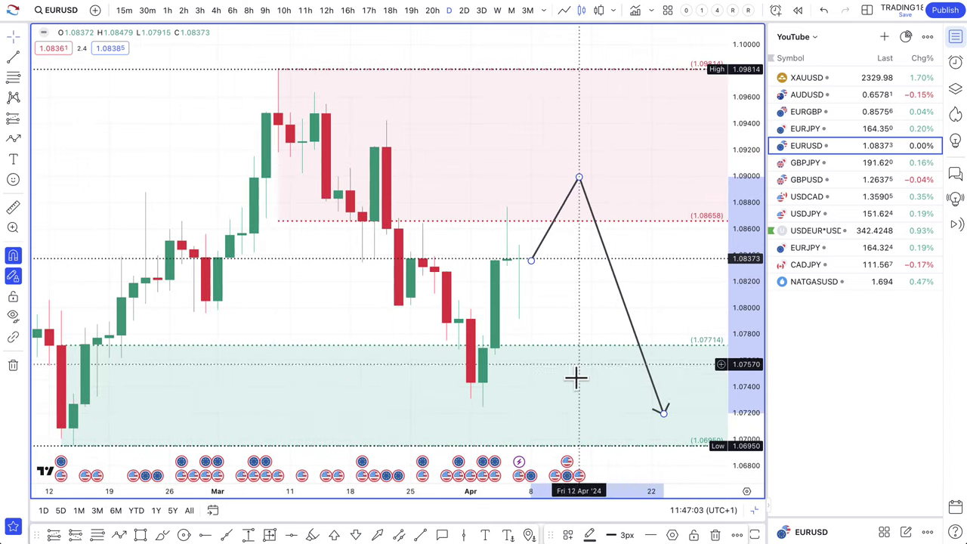
{"action": "mouse_move", "coordinate": [559, 476]}
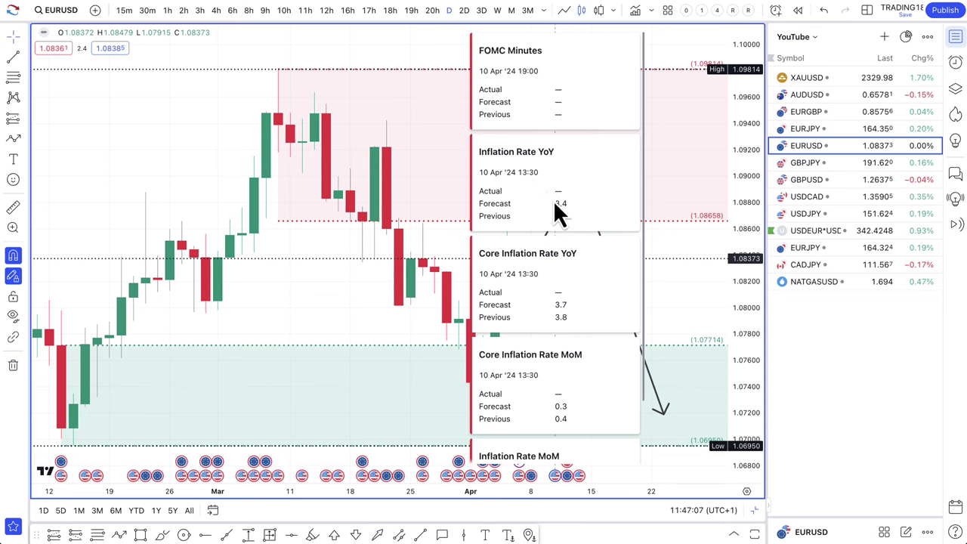
{"action": "scroll", "coordinate": [554, 202], "scroll_direction": "down", "scroll_amount": 2}
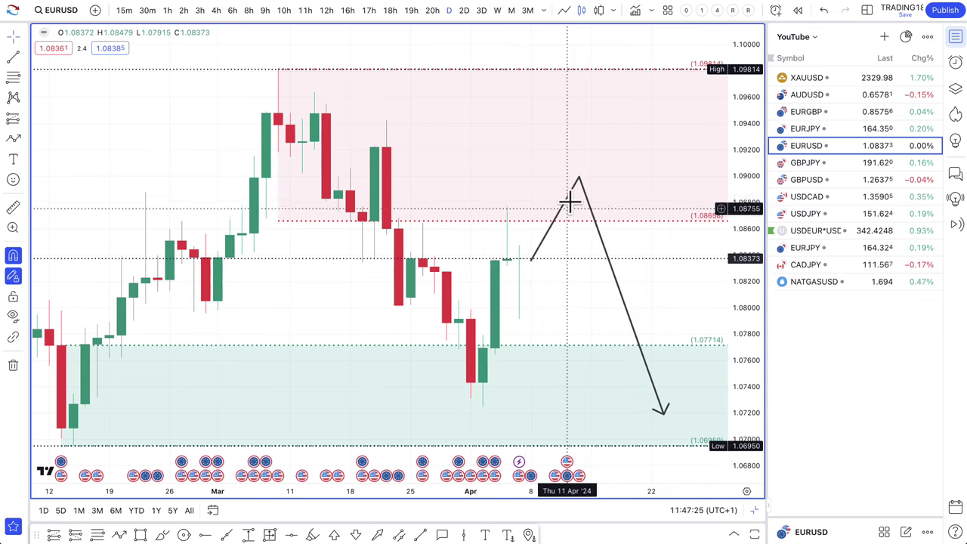
{"action": "left_click_drag", "start_coordinate": [579, 179], "coordinate": [565, 175]}
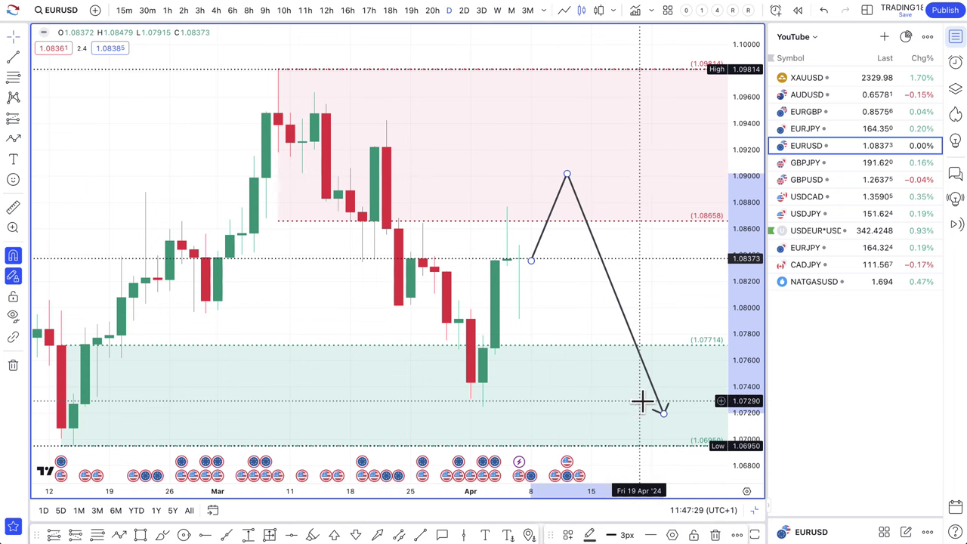
{"action": "left_click_drag", "start_coordinate": [664, 413], "coordinate": [613, 395]}
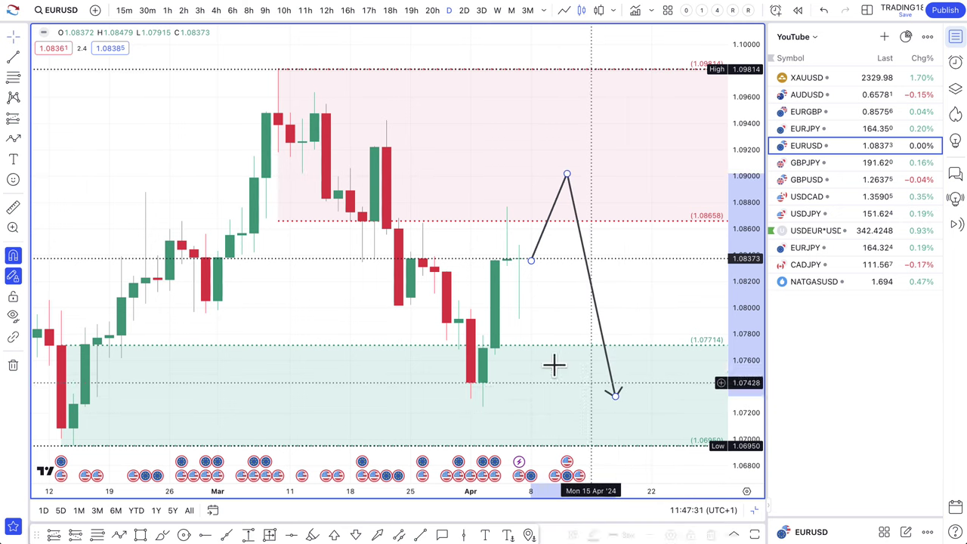
Step: Switch to the CME FedWatch page and examine the target rate probabilities for the 12 June 2024 Fed meeting
{"action": "scroll", "coordinate": [535, 355], "scroll_direction": "down", "scroll_amount": 2}
{"action": "scroll", "coordinate": [533, 317], "scroll_direction": "down", "scroll_amount": 2}
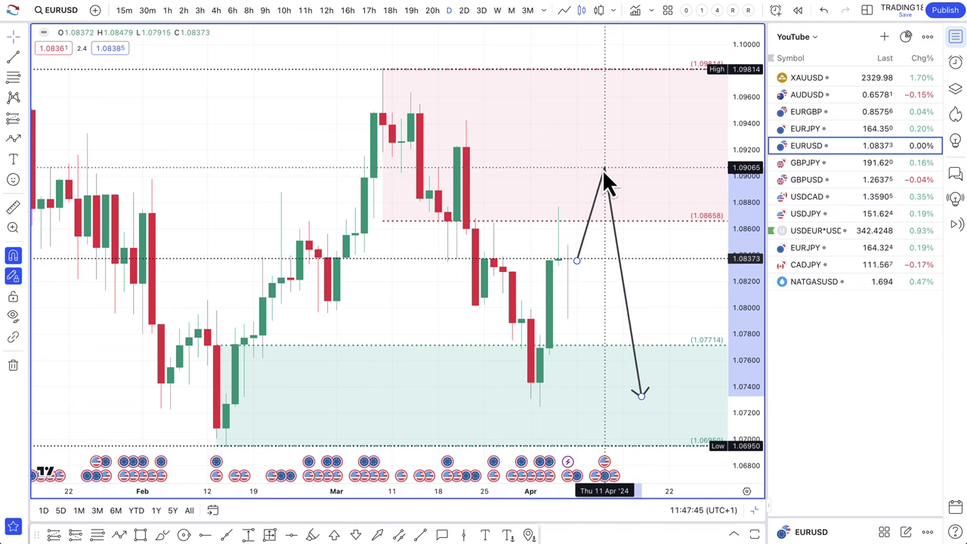
{"action": "scroll", "coordinate": [571, 278], "scroll_direction": "down", "scroll_amount": 1}
{"action": "scroll", "coordinate": [572, 278], "scroll_direction": "down", "scroll_amount": 1}
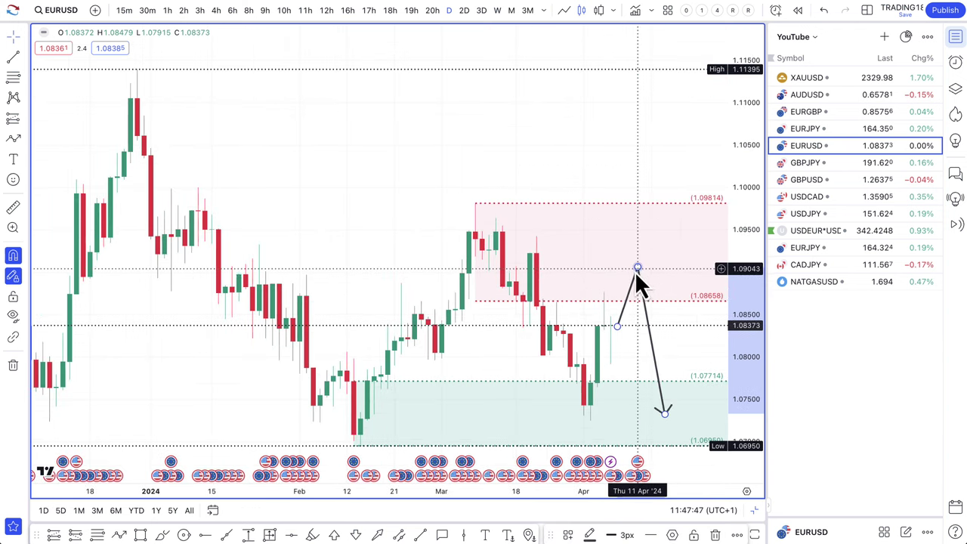
{"action": "left_click", "coordinate": [612, 326]}
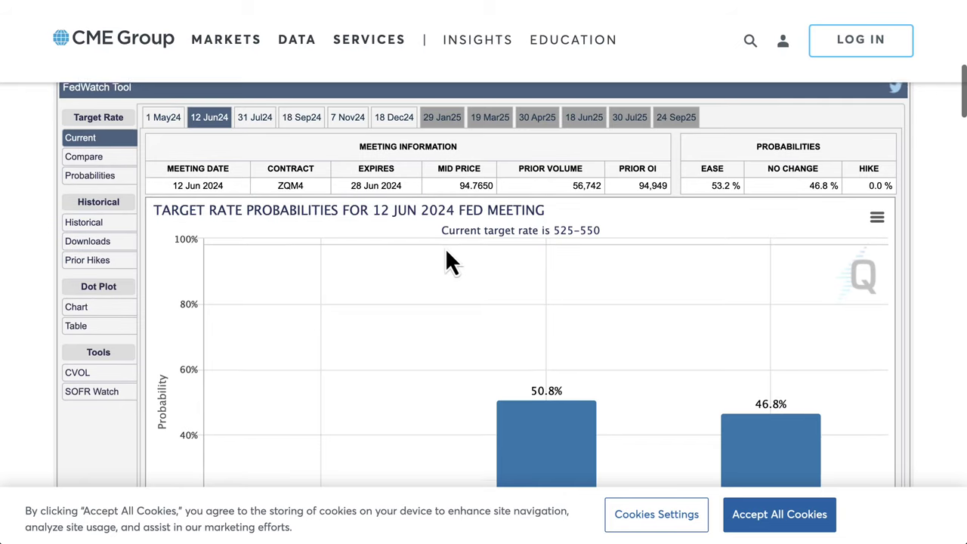
{"action": "scroll", "coordinate": [446, 257], "scroll_direction": "down", "scroll_amount": 3}
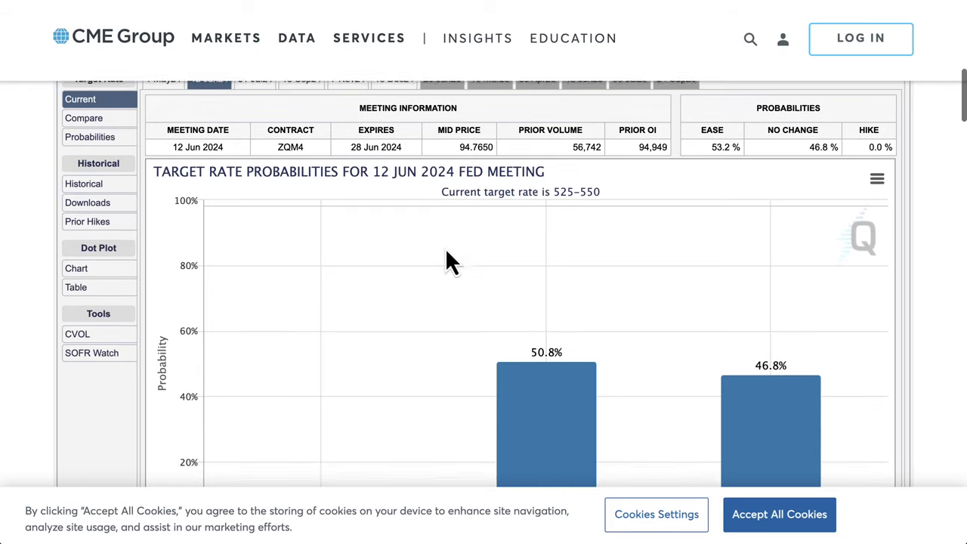
{"action": "scroll", "coordinate": [552, 310], "scroll_direction": "down", "scroll_amount": 2}
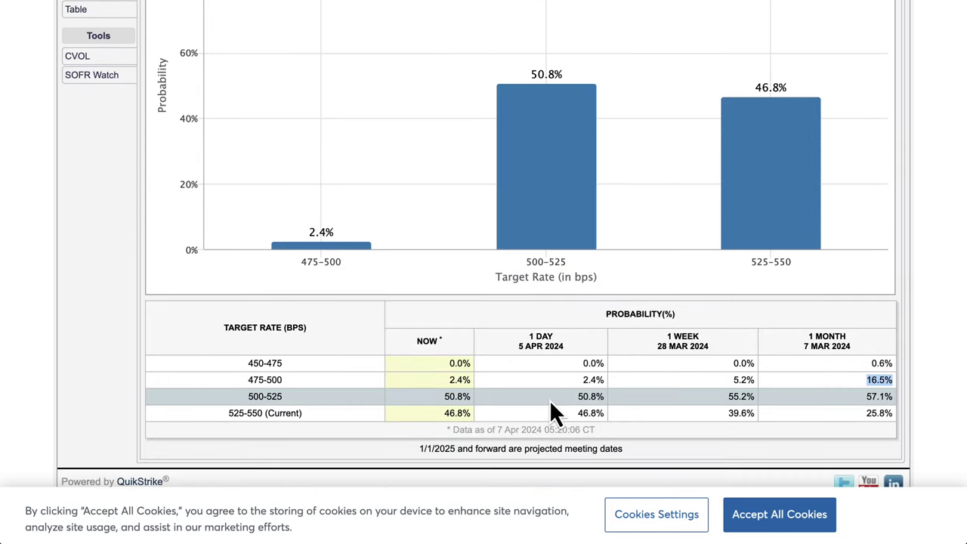
{"action": "scroll", "coordinate": [574, 392], "scroll_direction": "up", "scroll_amount": 5}
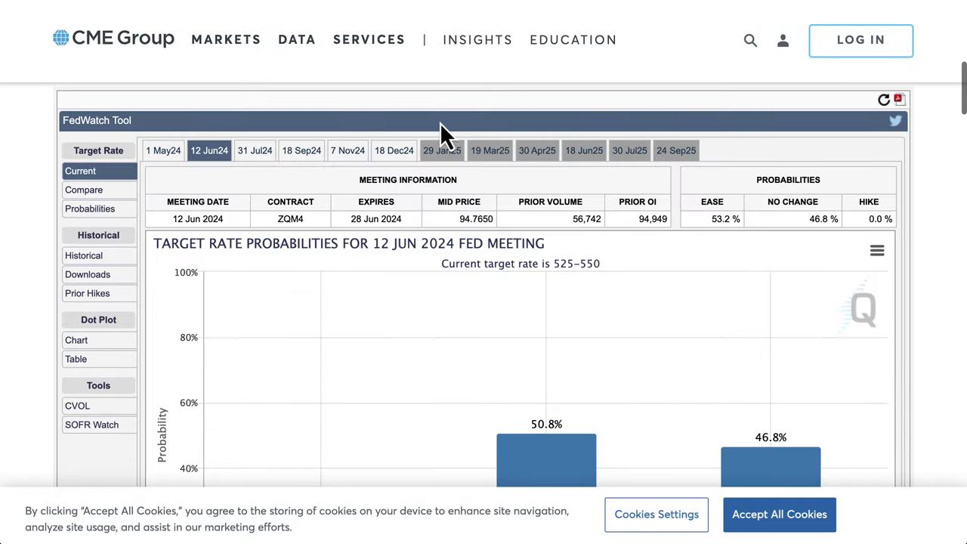
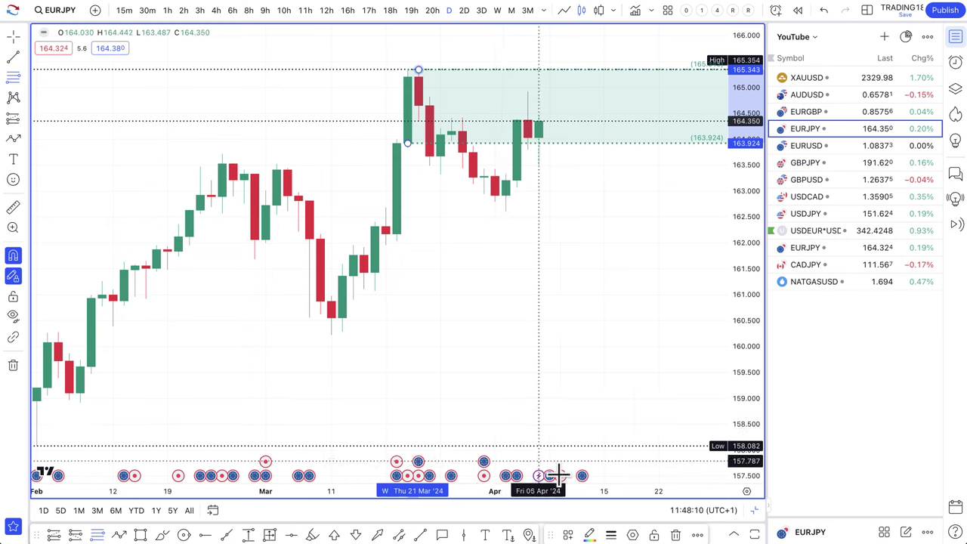
Step: Apply the SUPPLY template to the EURJPY zone between 163.924 and 165.343 and draw an arrow from about 164.8 down to about 161.1
{"action": "left_click", "coordinate": [567, 535]}
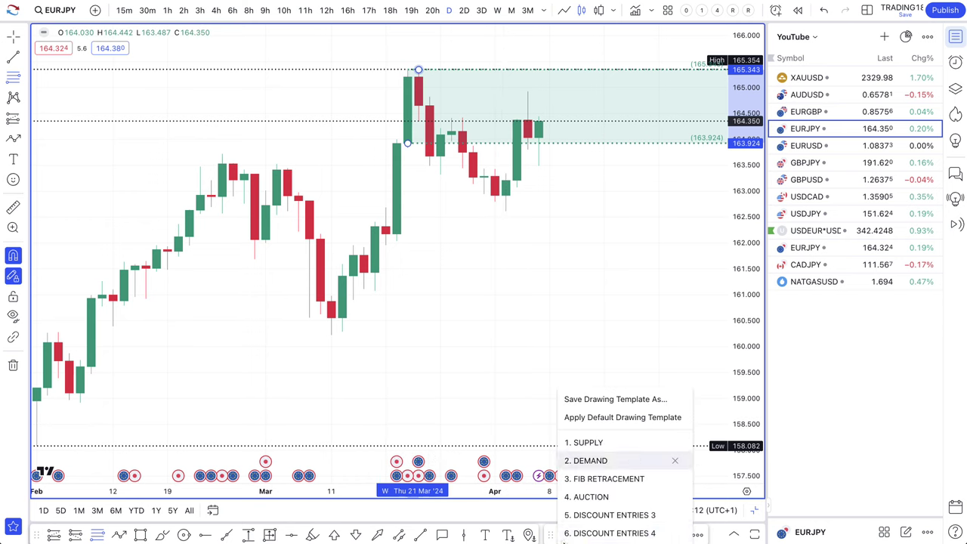
{"action": "left_click", "coordinate": [608, 444]}
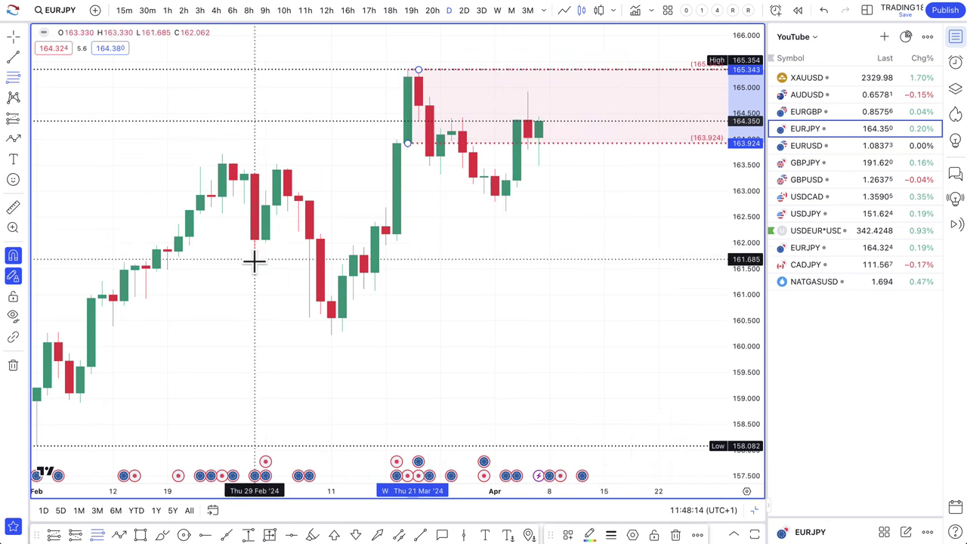
{"action": "left_click", "coordinate": [14, 141]}
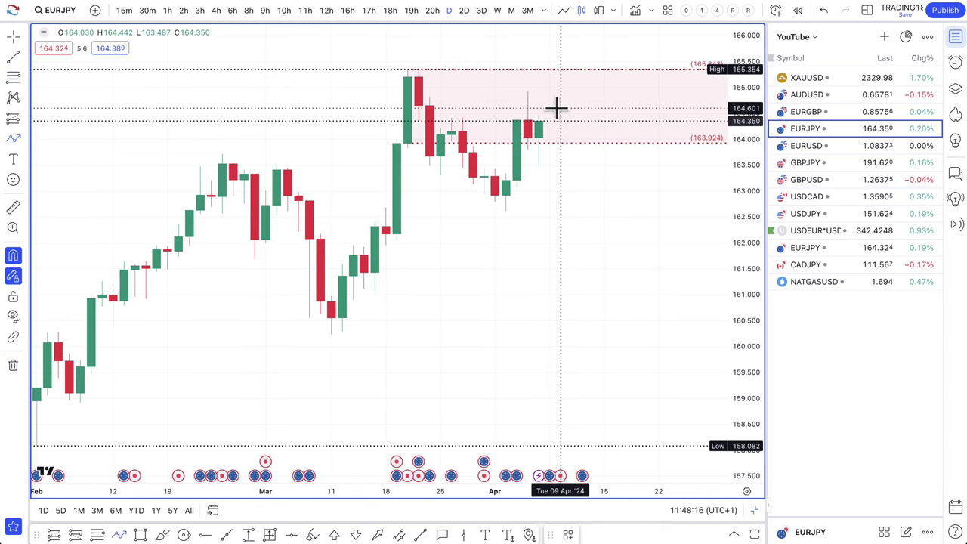
{"action": "left_click", "coordinate": [547, 99]}
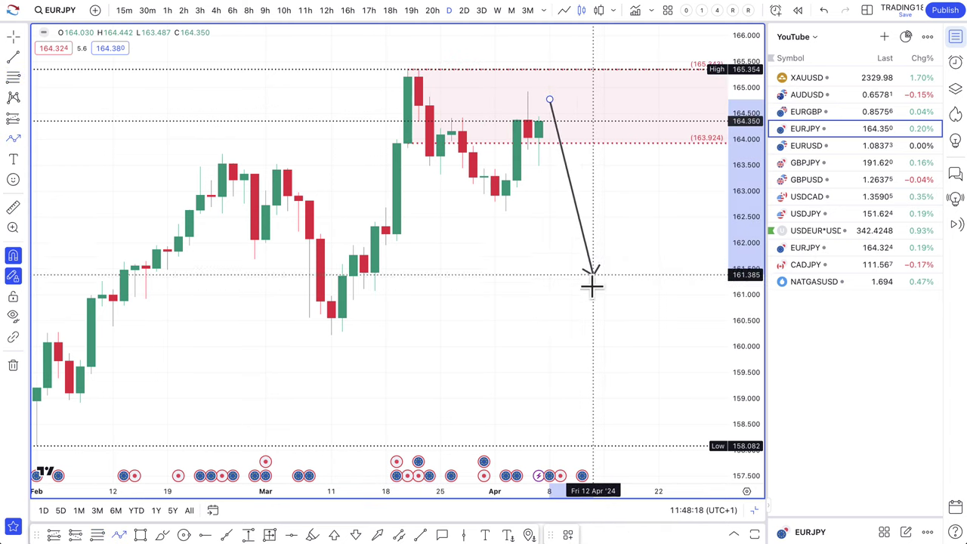
{"action": "left_click", "coordinate": [593, 288]}
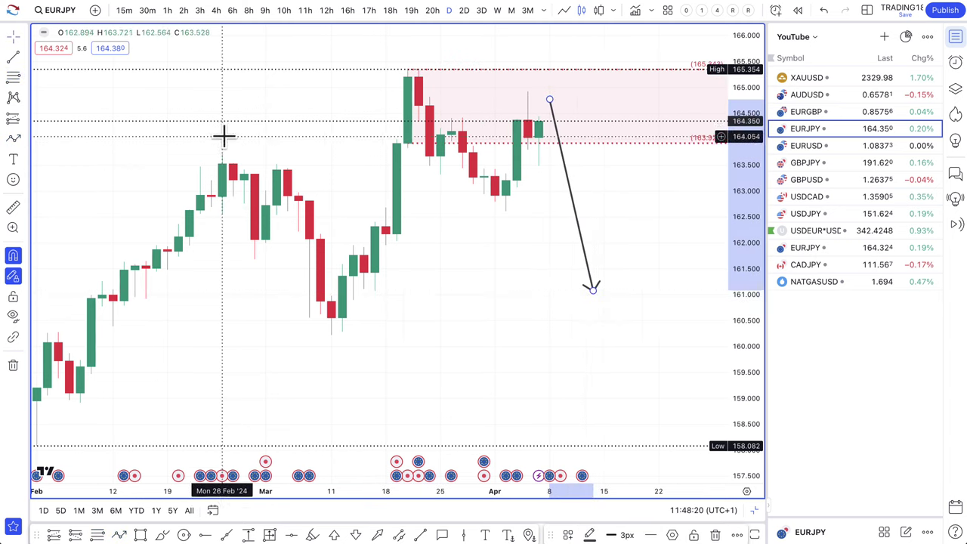
Step: Draw a EURJPY zone from 163.269 to 162.607 starting at 29 March and apply the DEMAND template
{"action": "left_click", "coordinate": [13, 77]}
{"action": "left_click", "coordinate": [483, 177]}
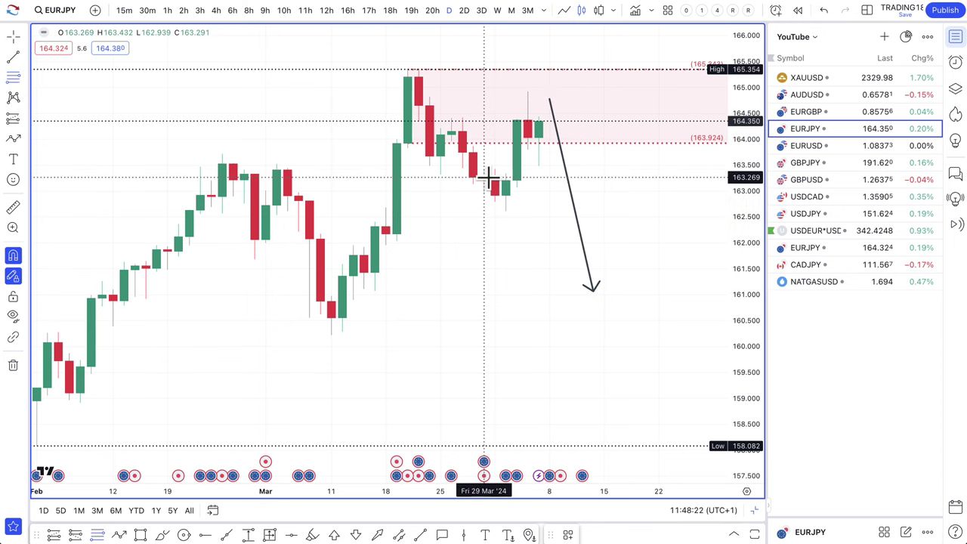
{"action": "left_click", "coordinate": [502, 217]}
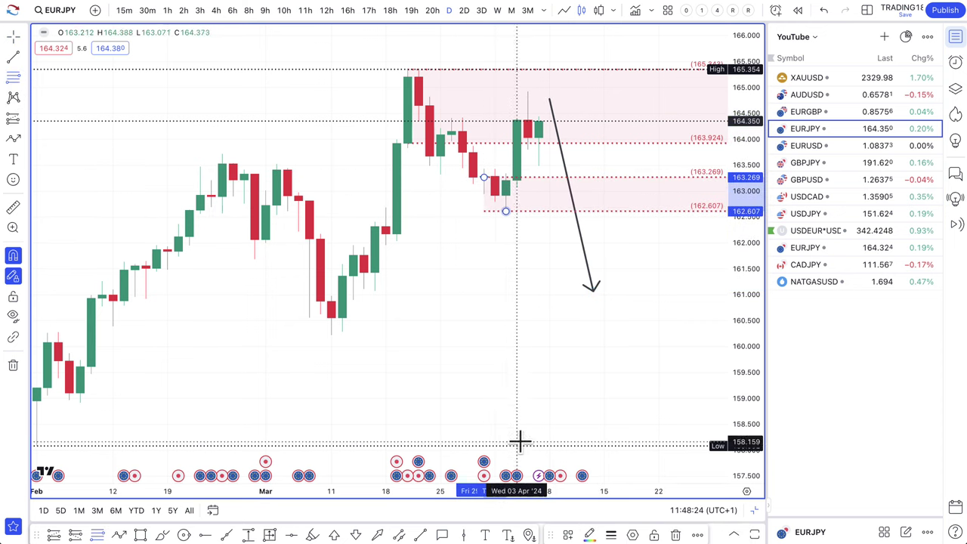
{"action": "left_click", "coordinate": [568, 534]}
{"action": "left_click", "coordinate": [604, 462]}
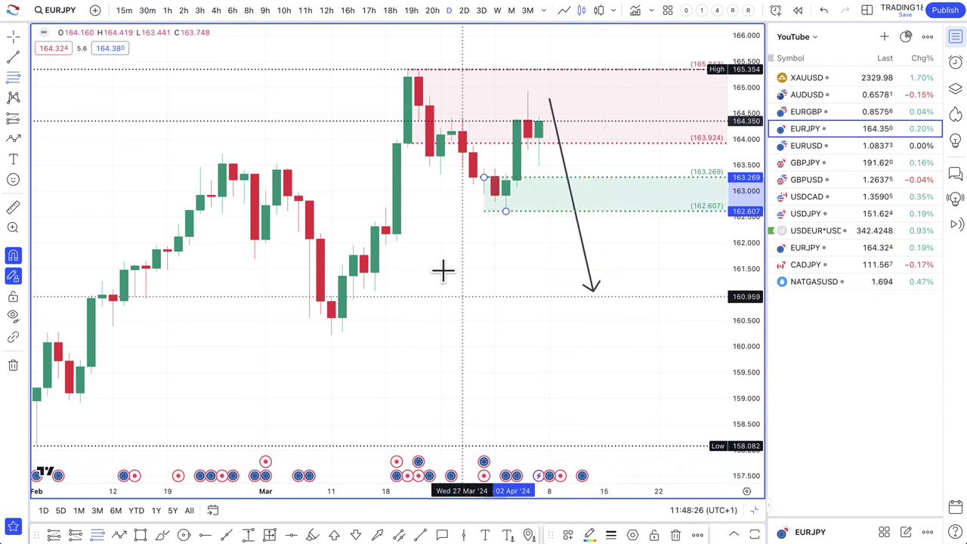
Step: Draw three lower EURJPY demand zones at 162.317 to 161.955, 161.763 to 161.110 and 160.872 to 160.216
{"action": "left_click", "coordinate": [386, 227]}
{"action": "left_click", "coordinate": [386, 244]}
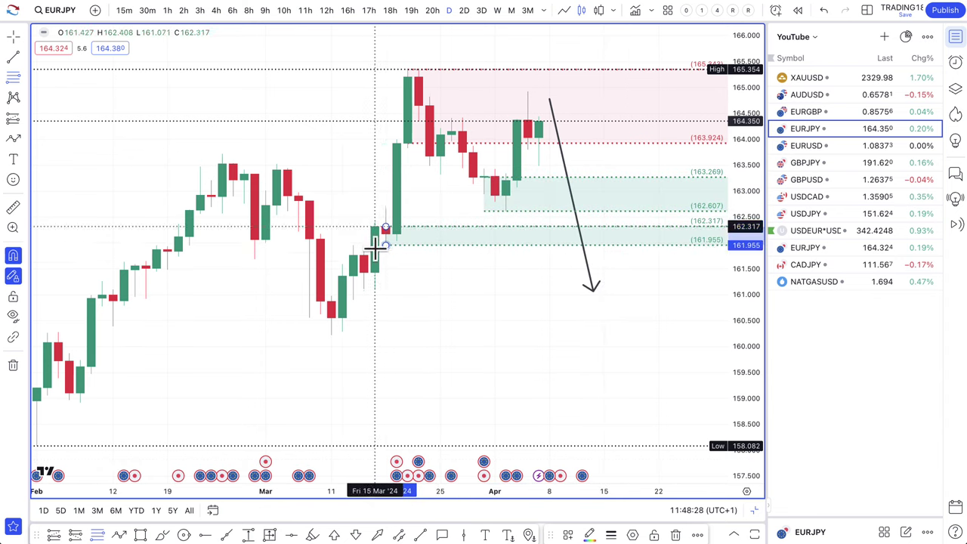
{"action": "left_click", "coordinate": [363, 256]}
{"action": "left_click", "coordinate": [358, 296]}
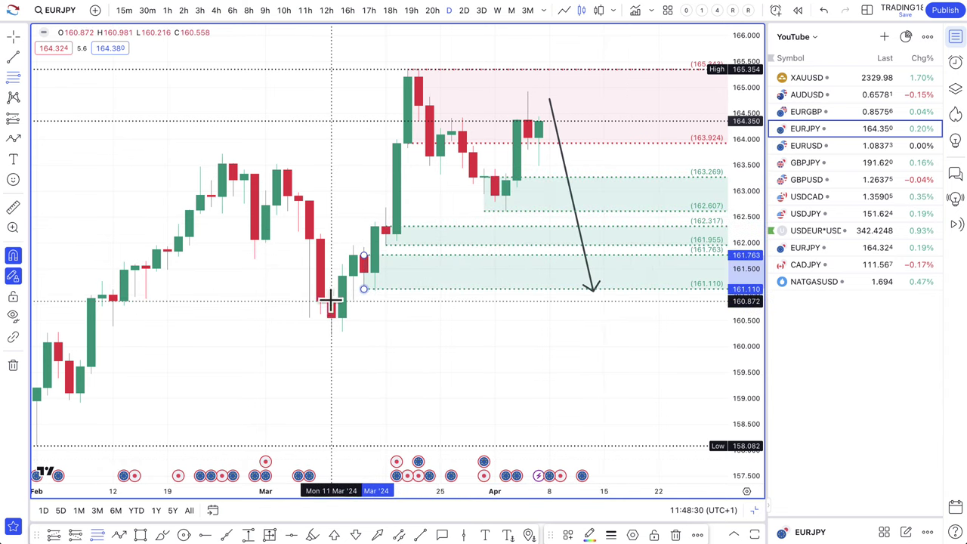
{"action": "left_click", "coordinate": [332, 301]}
{"action": "left_click", "coordinate": [328, 335]}
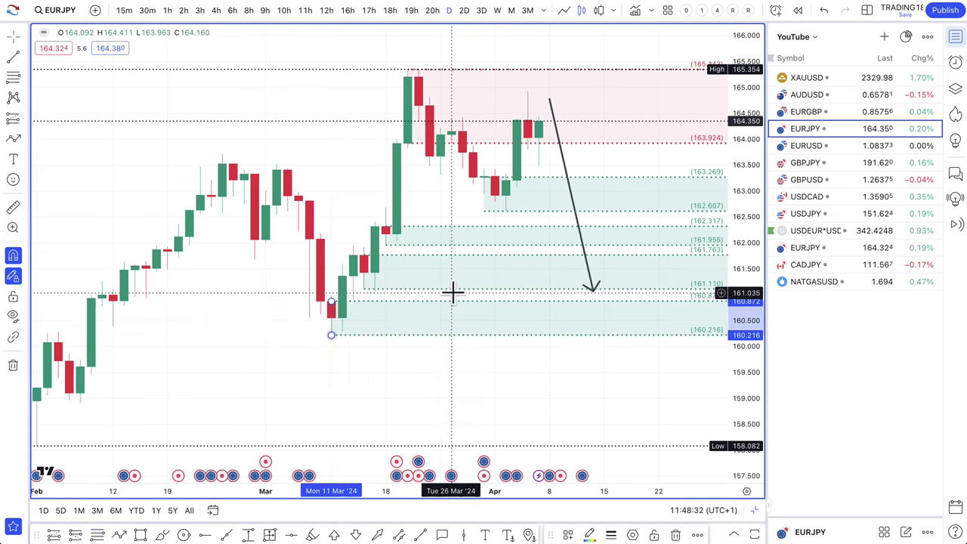
Step: Switch from the EURJPY chart to the EURGBP daily chart
{"action": "scroll", "coordinate": [557, 207], "scroll_direction": "left", "scroll_amount": 5}
{"action": "scroll", "coordinate": [579, 168], "scroll_direction": "right", "scroll_amount": 5}
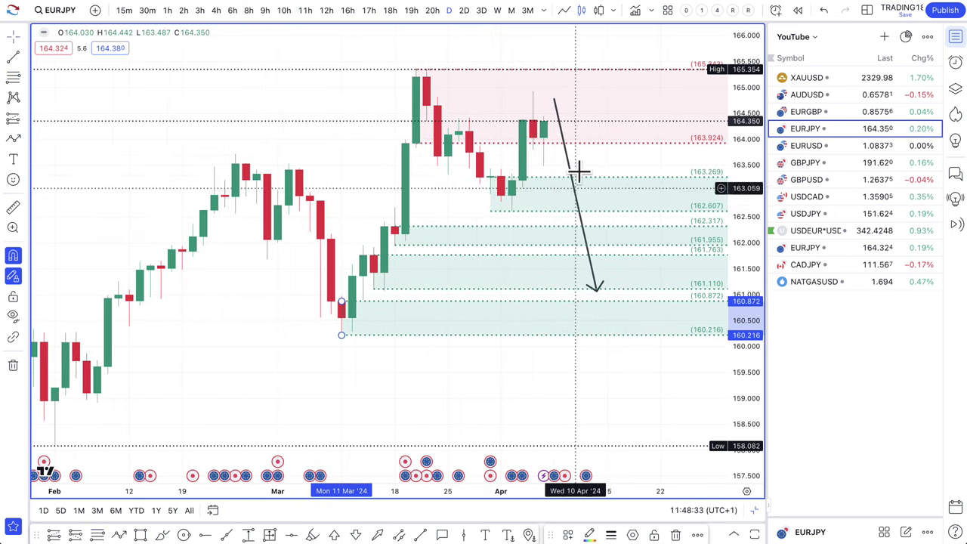
{"action": "left_click", "coordinate": [554, 100]}
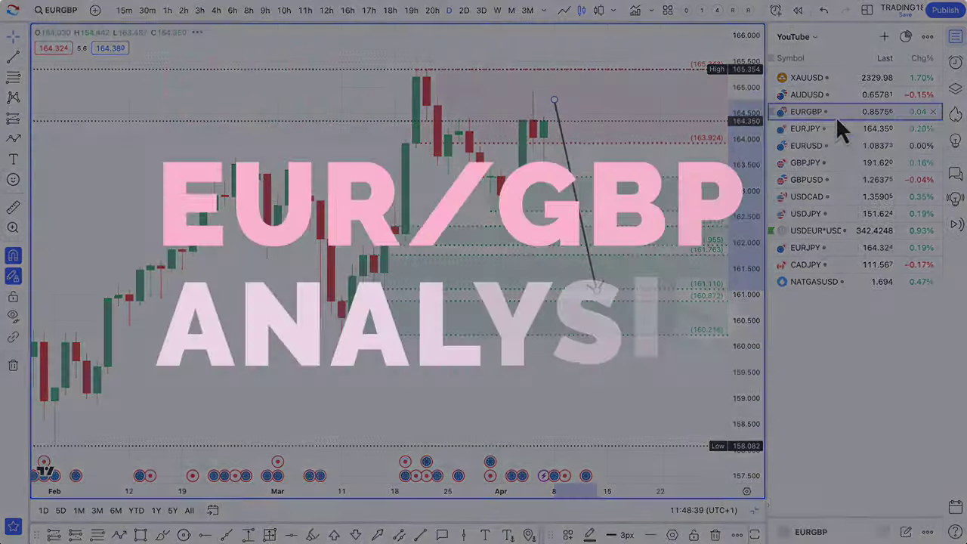
{"action": "left_click", "coordinate": [835, 115]}
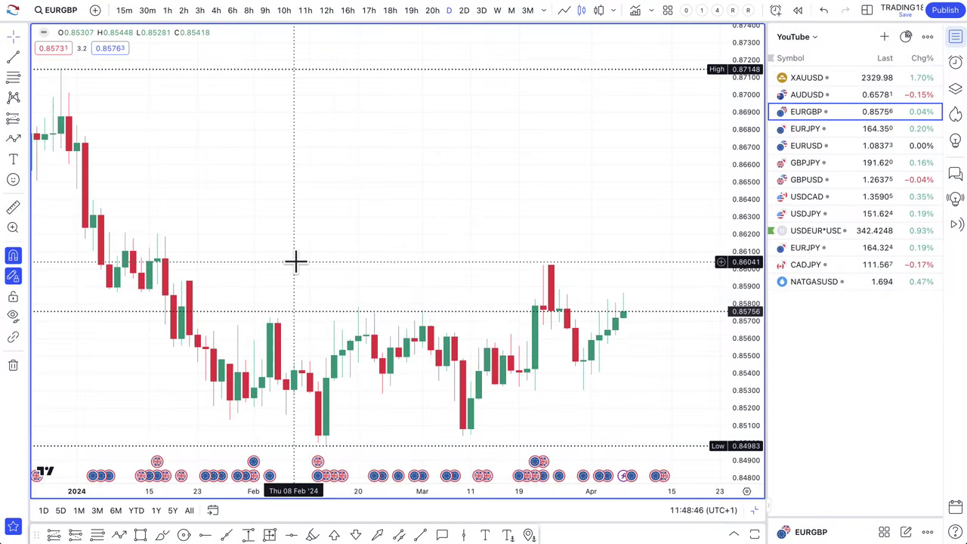
Step: Draw a EURGBP zone from 0.86044 to 0.86203 starting at 16 January and apply the SUPPLY template
{"action": "left_click", "coordinate": [13, 79]}
{"action": "left_click", "coordinate": [158, 253]}
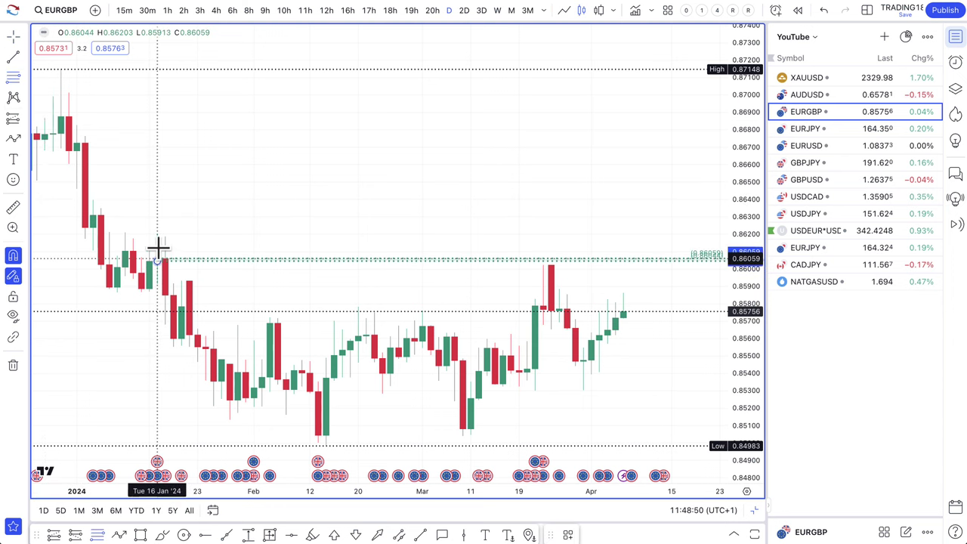
{"action": "left_click", "coordinate": [157, 234]}
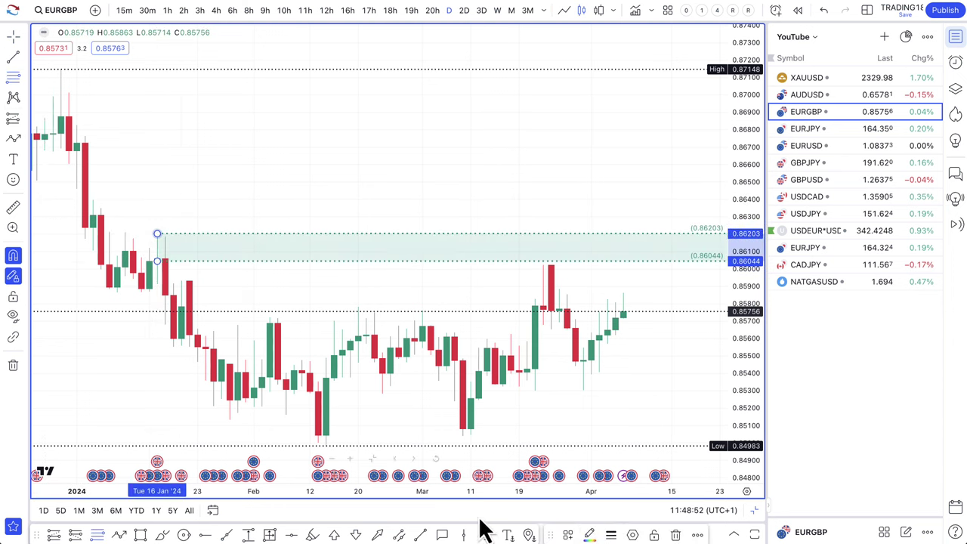
{"action": "left_click", "coordinate": [571, 533]}
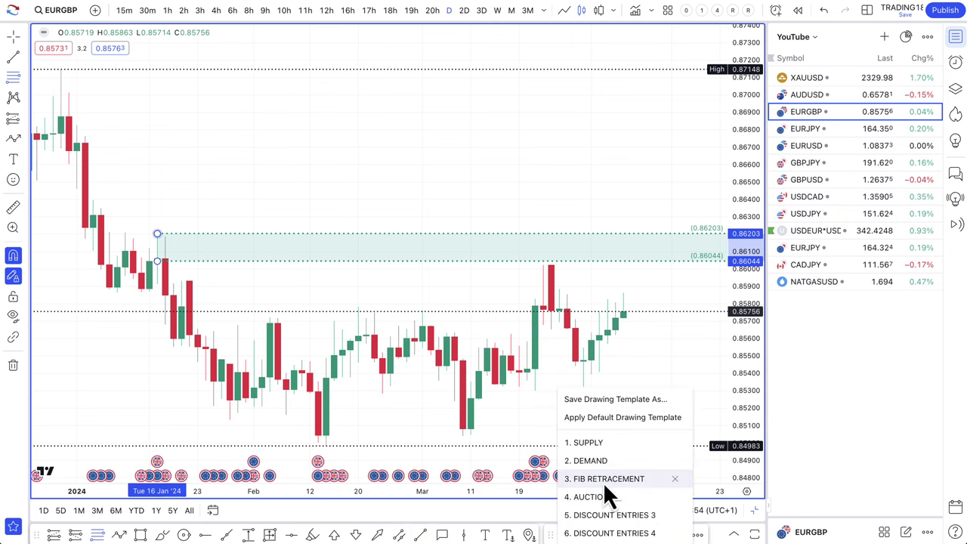
{"action": "left_click", "coordinate": [597, 460]}
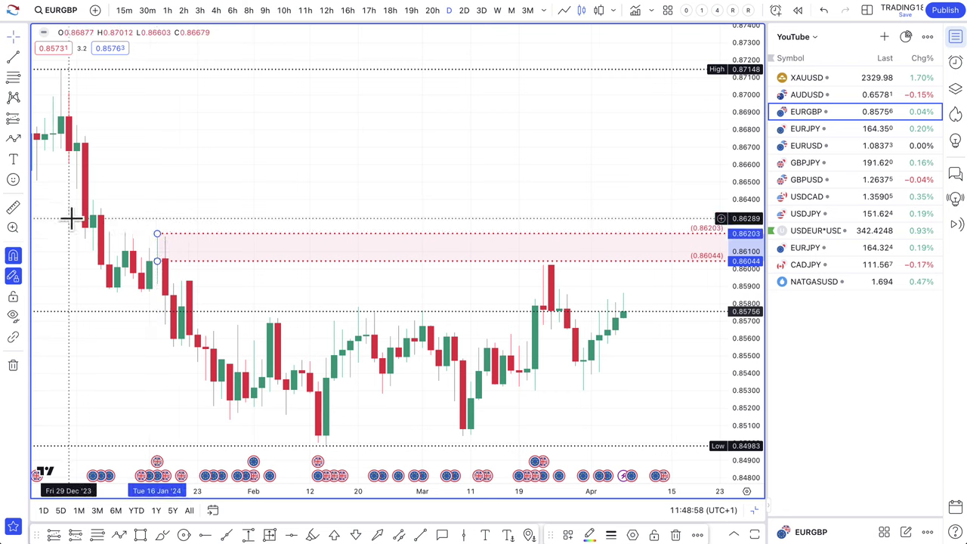
Step: Draw a second EURGBP supply zone from 0.86238 to 0.86397 starting at 4 January
{"action": "left_click", "coordinate": [13, 78]}
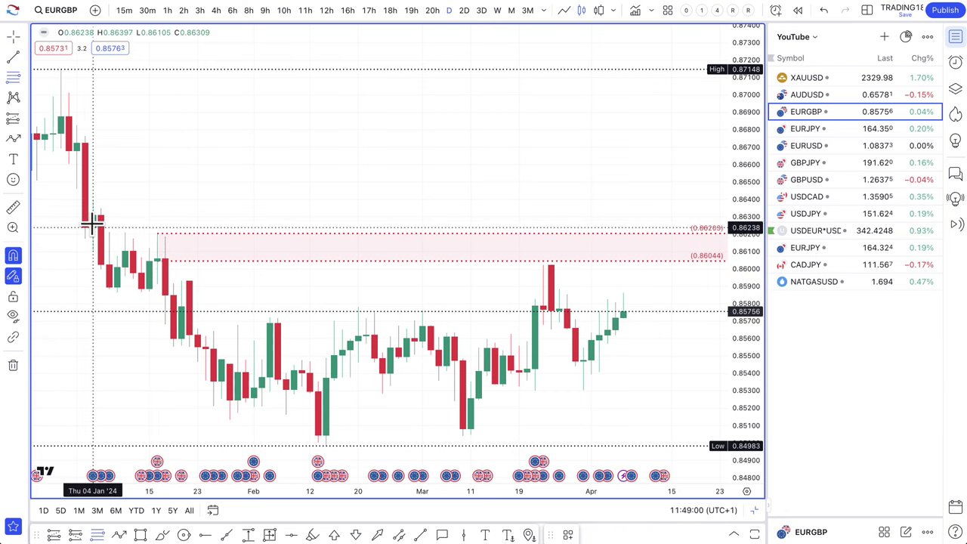
{"action": "left_click_drag", "start_coordinate": [92, 225], "coordinate": [92, 198]}
{"action": "scroll", "coordinate": [397, 298], "scroll_direction": "up", "scroll_amount": 2}
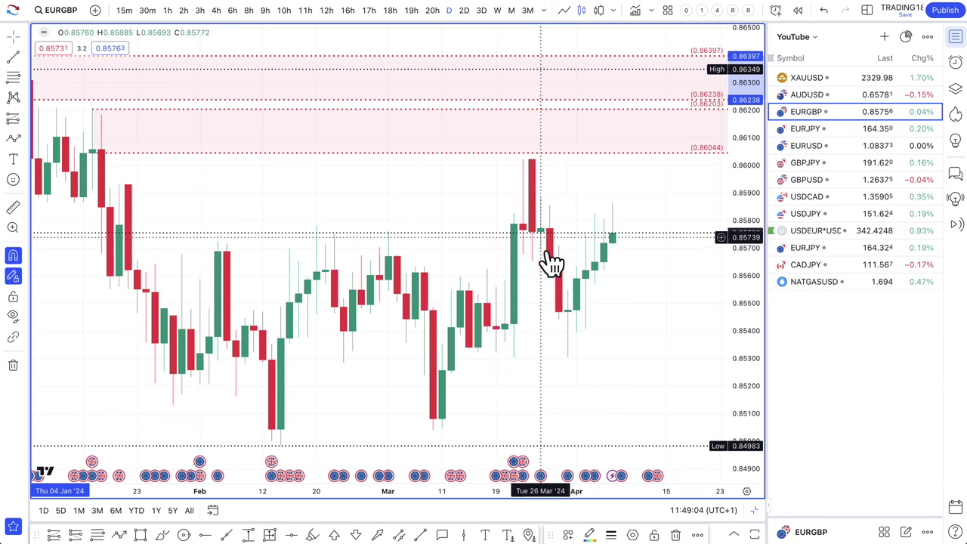
{"action": "scroll", "coordinate": [438, 261], "scroll_direction": "down", "scroll_amount": 2}
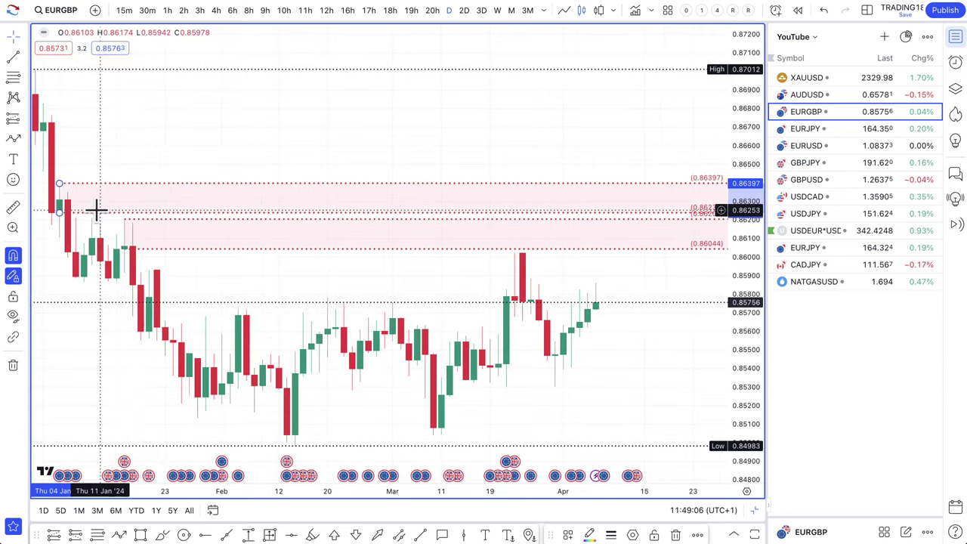
Step: Draw a EURGBP projection path from the latest candle up to about 0.861 and down to about 0.8546
{"action": "left_click", "coordinate": [596, 304]}
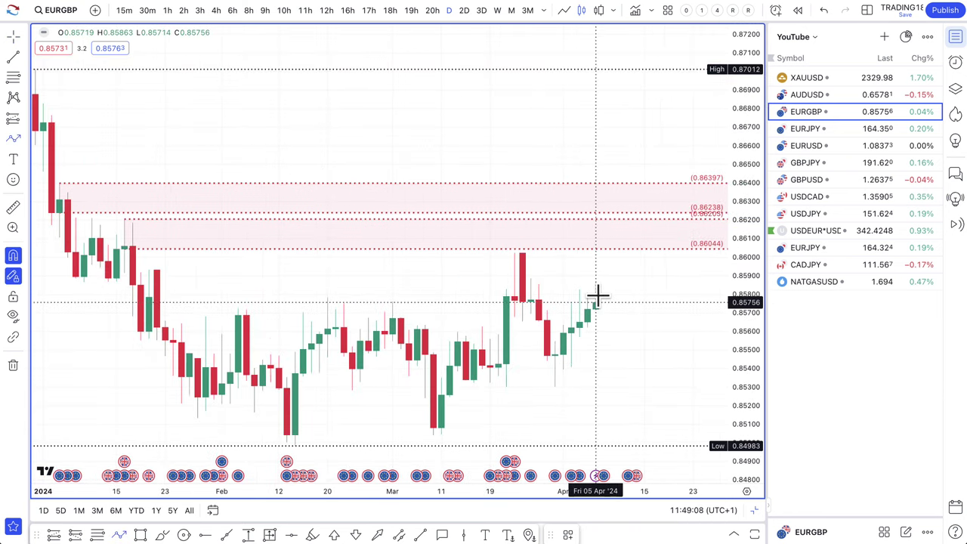
{"action": "left_click", "coordinate": [597, 296]}
{"action": "left_click", "coordinate": [613, 234]}
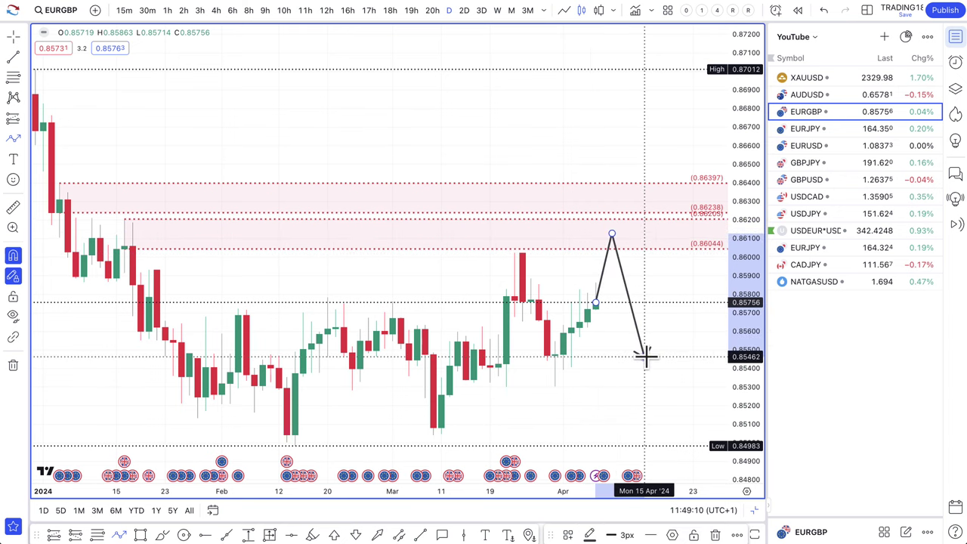
{"action": "double_click", "coordinate": [644, 357]}
Step: Draw a third EURGBP supply zone from 0.85760 to 0.86023 and reshape the projection path to end at about 0.854
{"action": "left_click", "coordinate": [13, 76]}
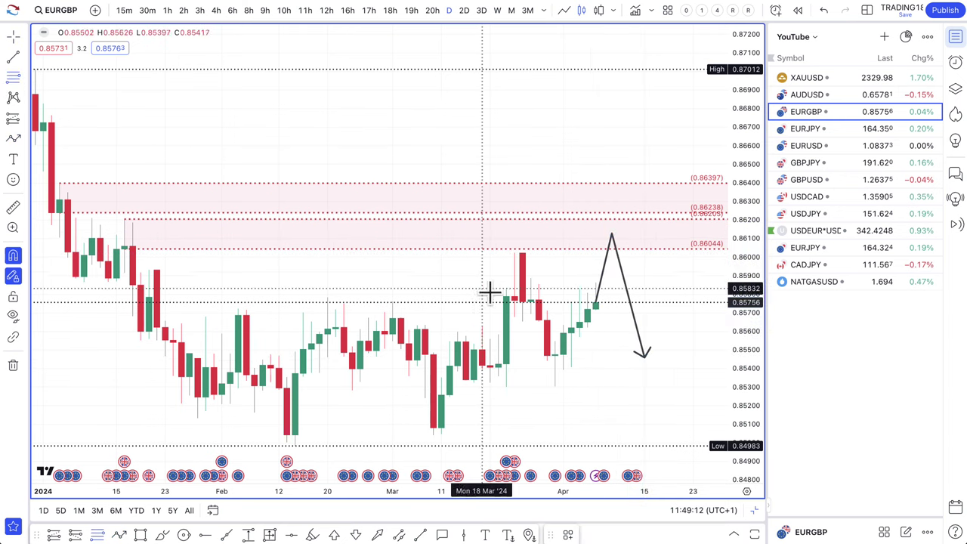
{"action": "left_click", "coordinate": [532, 302]}
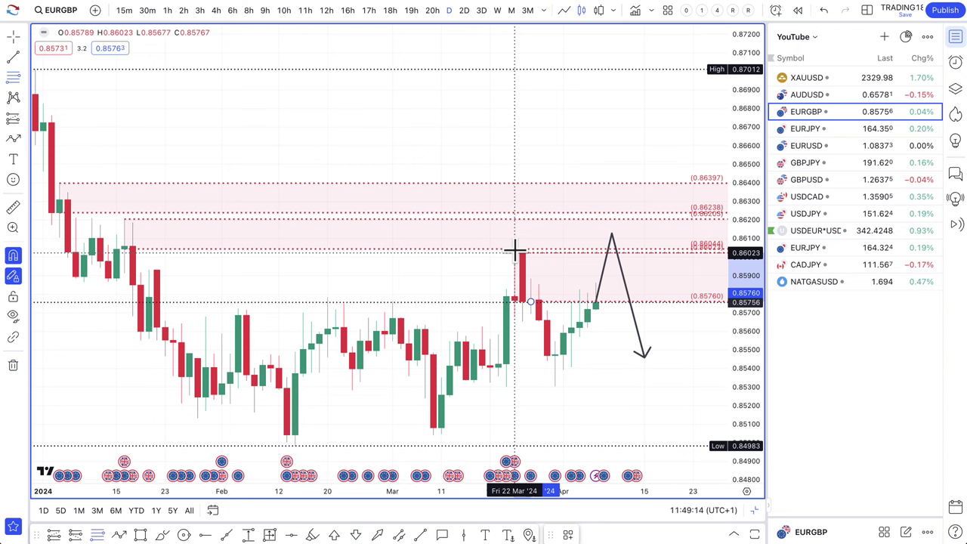
{"action": "mouse_move", "coordinate": [612, 236]}
{"action": "left_mouse_down"}
{"action": "mouse_move", "coordinate": [602, 272]}
{"action": "mouse_move", "coordinate": [604, 238]}
{"action": "left_mouse_up"}
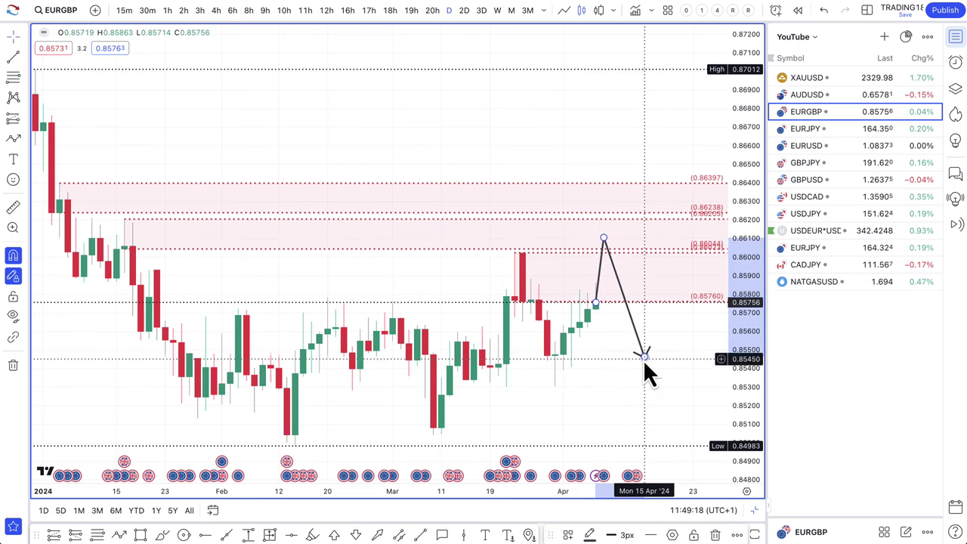
{"action": "left_click_drag", "start_coordinate": [644, 360], "coordinate": [622, 370]}
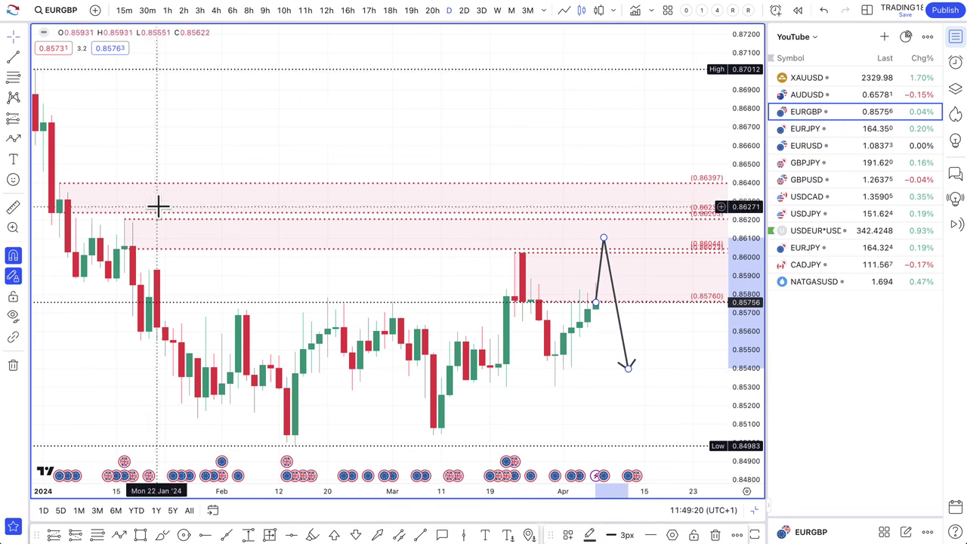
Step: Draw a EURGBP zone from 0.85417 down to the 14 February low at 0.84983 and apply the DEMAND template
{"action": "left_click", "coordinate": [13, 77]}
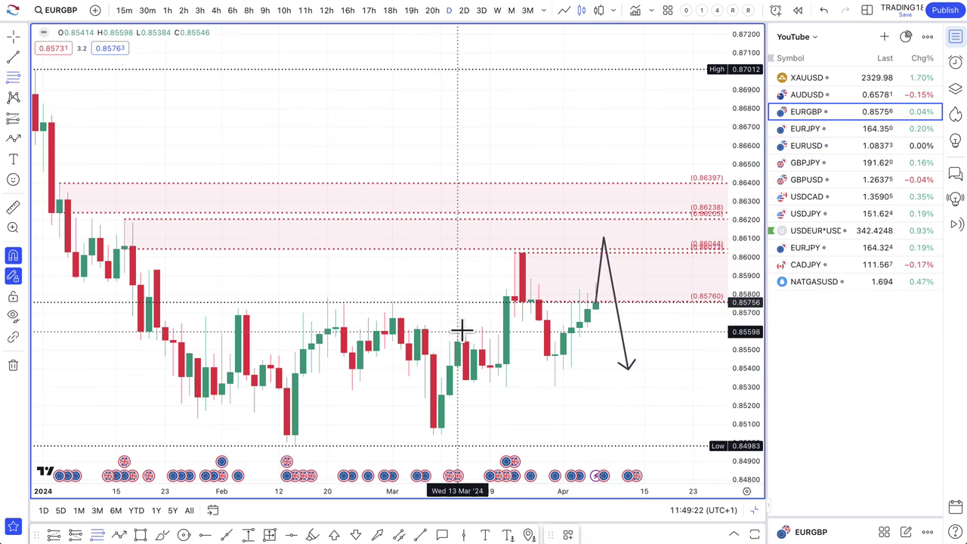
{"action": "left_click", "coordinate": [489, 366]}
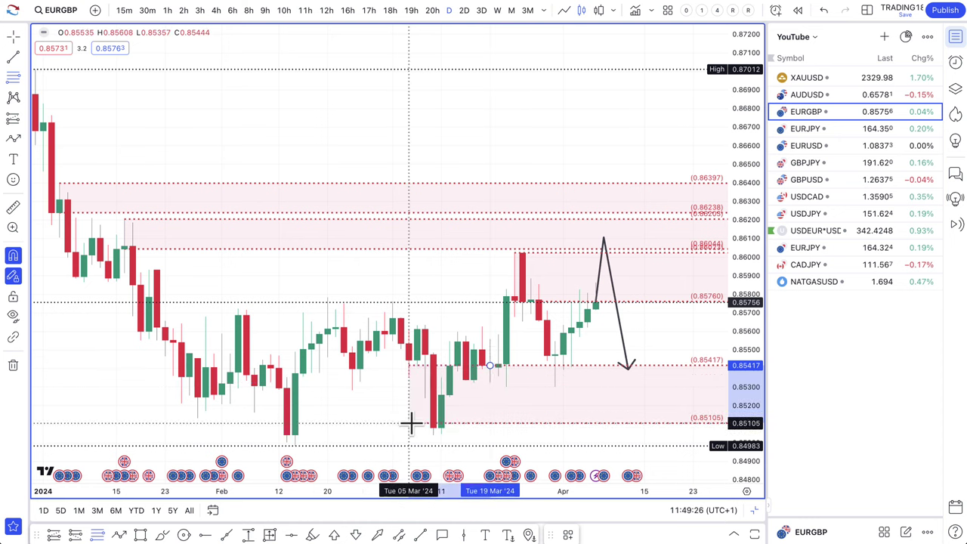
{"action": "left_click", "coordinate": [295, 446]}
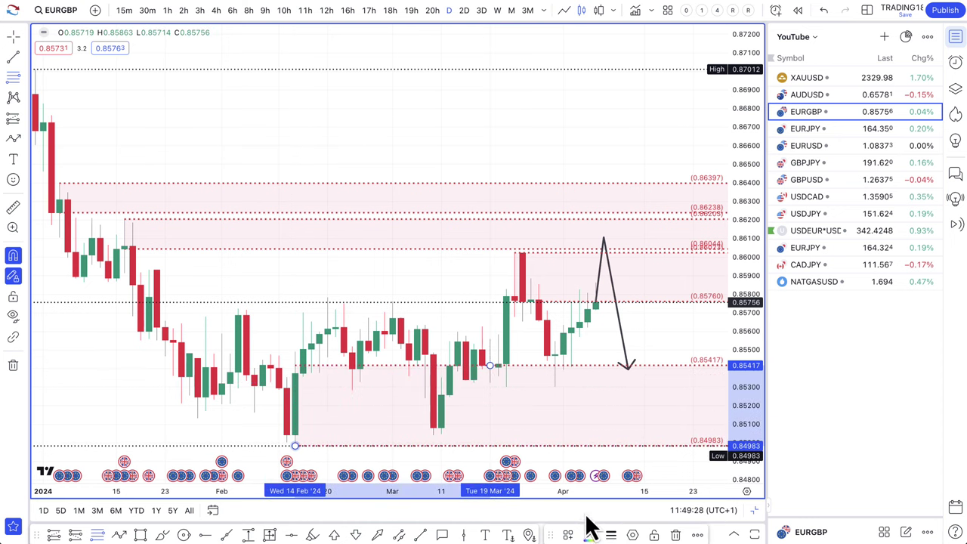
{"action": "left_click", "coordinate": [566, 535]}
{"action": "left_click", "coordinate": [597, 460]}
Step: Move the projection path's end deeper into the EURGBP demand zone, to about 0.853
{"action": "scroll", "coordinate": [607, 423], "scroll_direction": "down", "scroll_amount": 3}
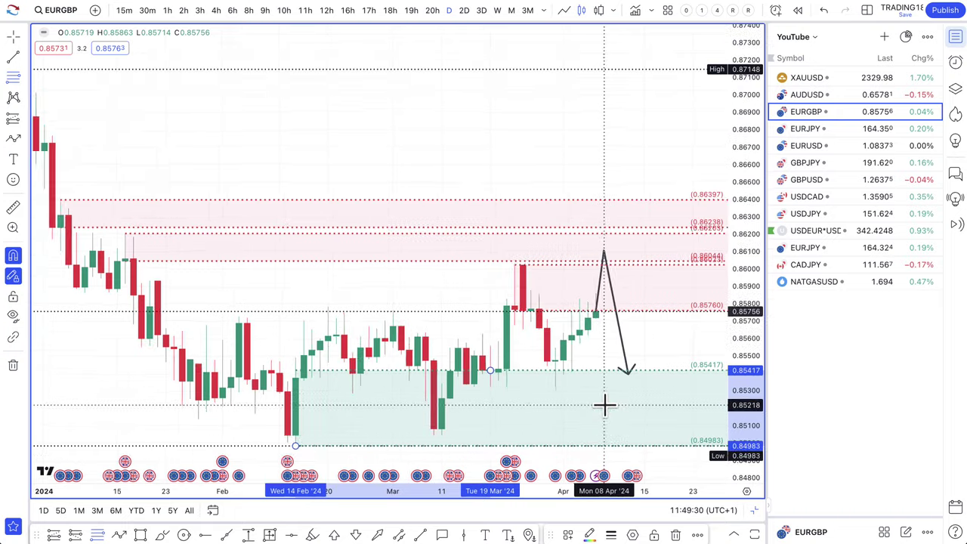
{"action": "scroll", "coordinate": [624, 393], "scroll_direction": "up", "scroll_amount": 2}
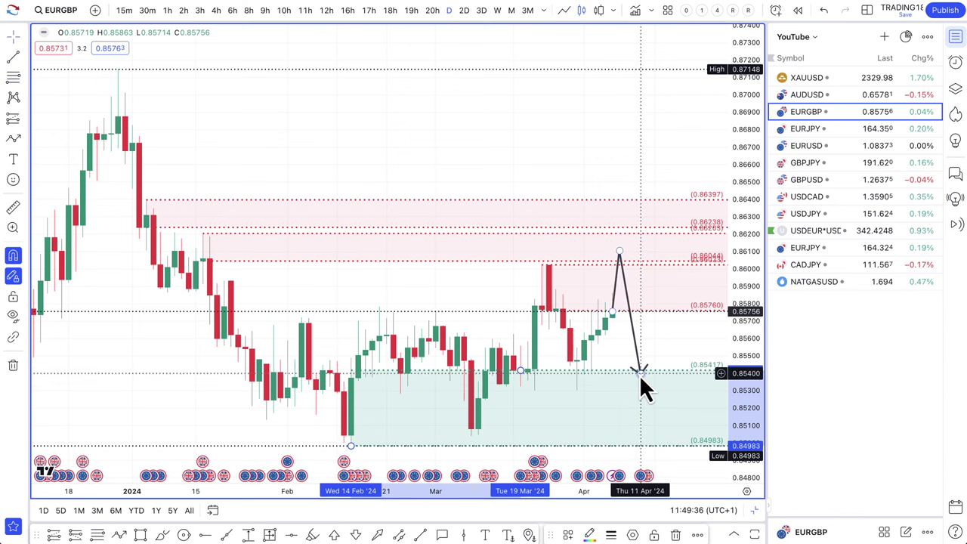
{"action": "double_click", "coordinate": [646, 392]}
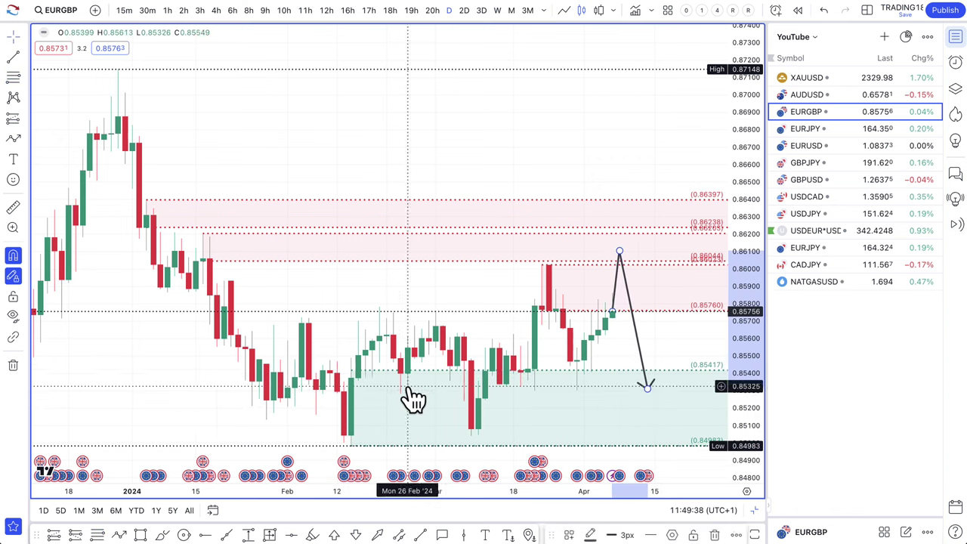
Step: Mark two thin horizontal rectangles inside the EURGBP demand zone, at 0.85340 to 0.85289 and 0.85043 to 0.85001
{"action": "left_click", "coordinate": [140, 535]}
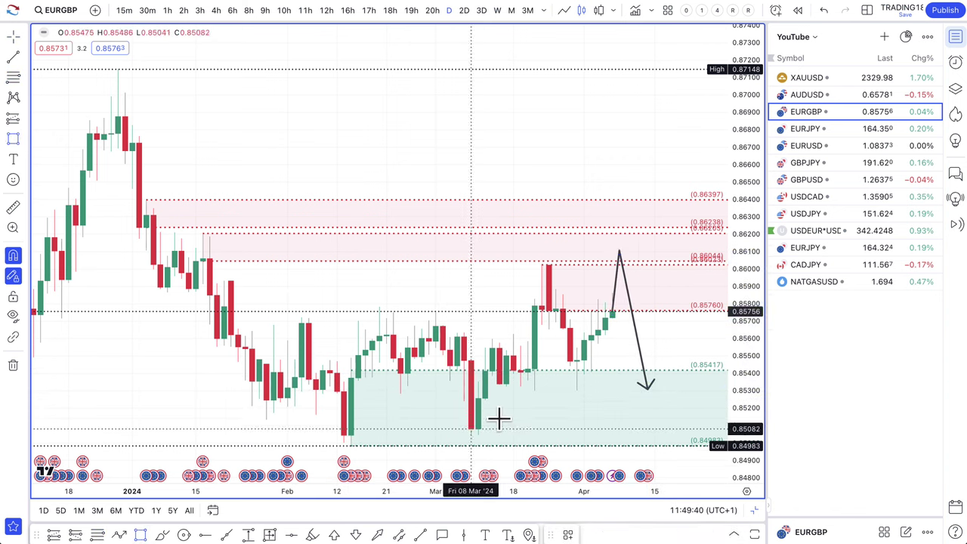
{"action": "left_click_drag", "start_coordinate": [500, 385], "coordinate": [539, 389]}
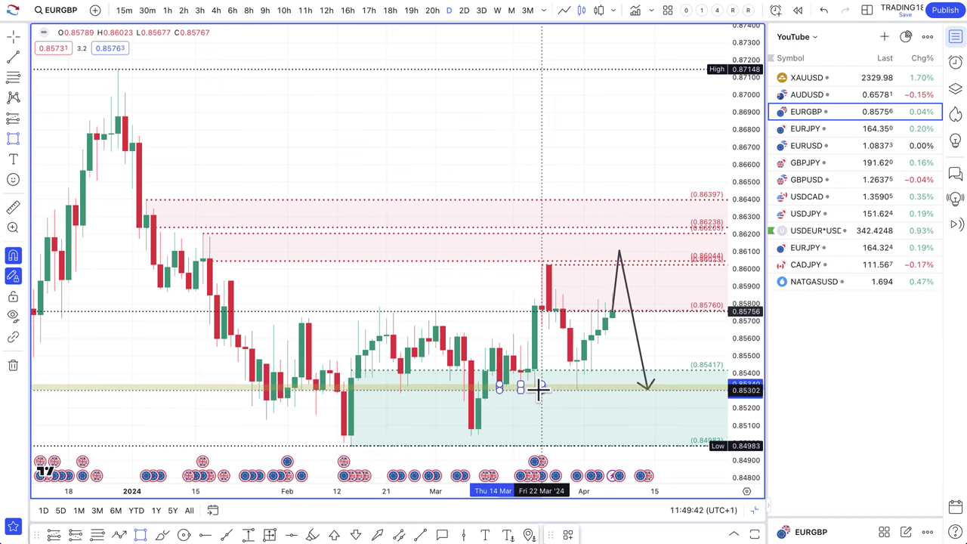
{"action": "scroll", "coordinate": [547, 415], "scroll_direction": "up", "scroll_amount": 4}
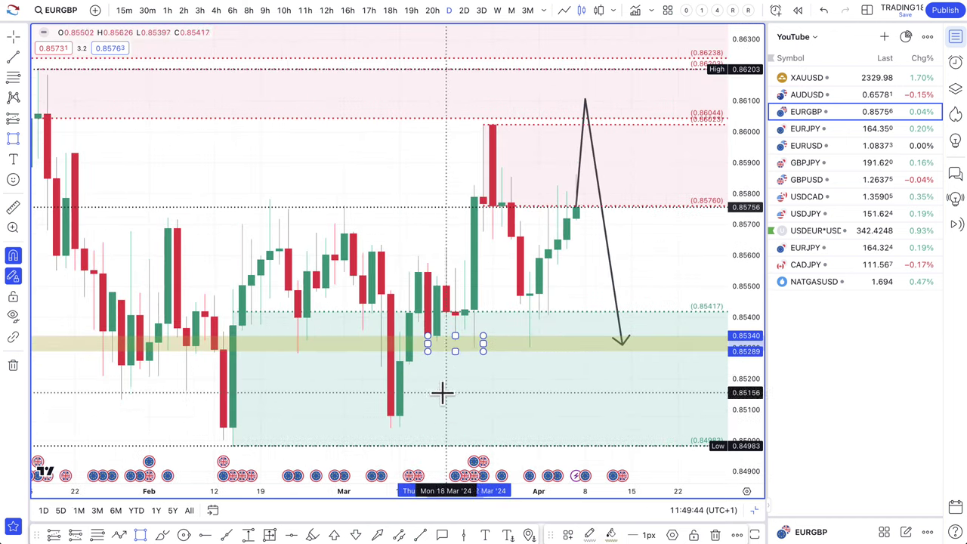
{"action": "left_click_drag", "start_coordinate": [225, 427], "coordinate": [225, 437]}
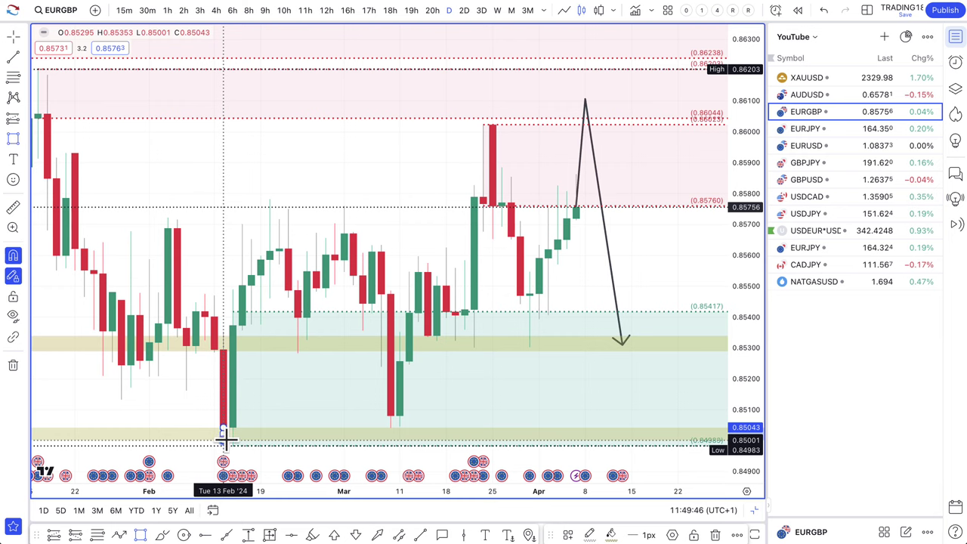
{"action": "scroll", "coordinate": [453, 378], "scroll_direction": "down", "scroll_amount": 3}
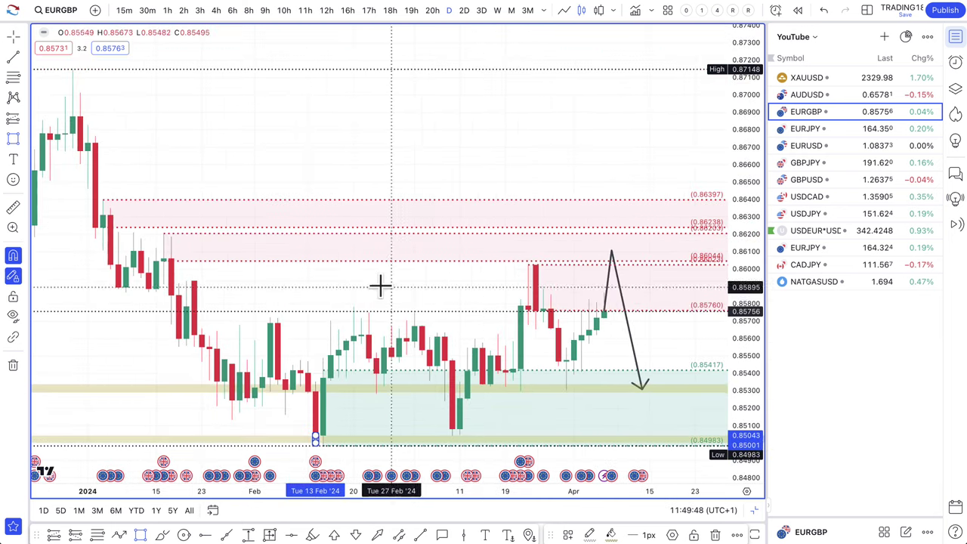
{"action": "scroll", "coordinate": [257, 263], "scroll_direction": "down", "scroll_amount": 4}
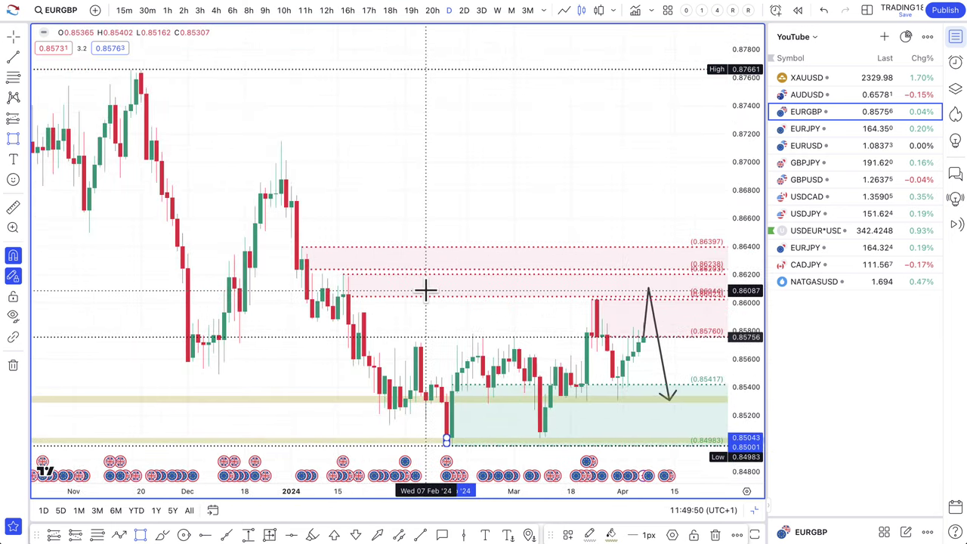
Step: Switch to the AUDUSD daily chart and draw a demand zone from 0.65174 to 0.64807 starting at 1 April
{"action": "scroll", "coordinate": [426, 289], "scroll_direction": "up", "scroll_amount": 5}
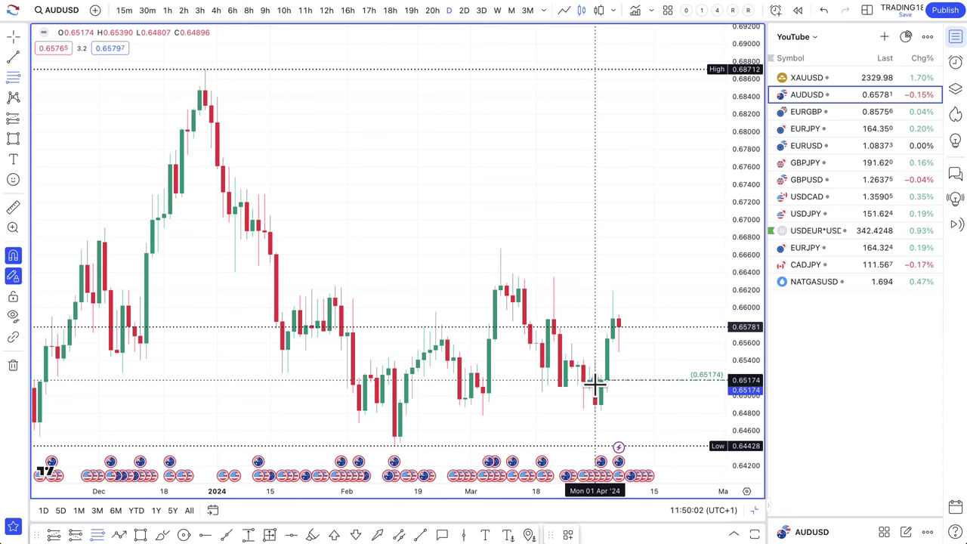
{"action": "left_click", "coordinate": [594, 413]}
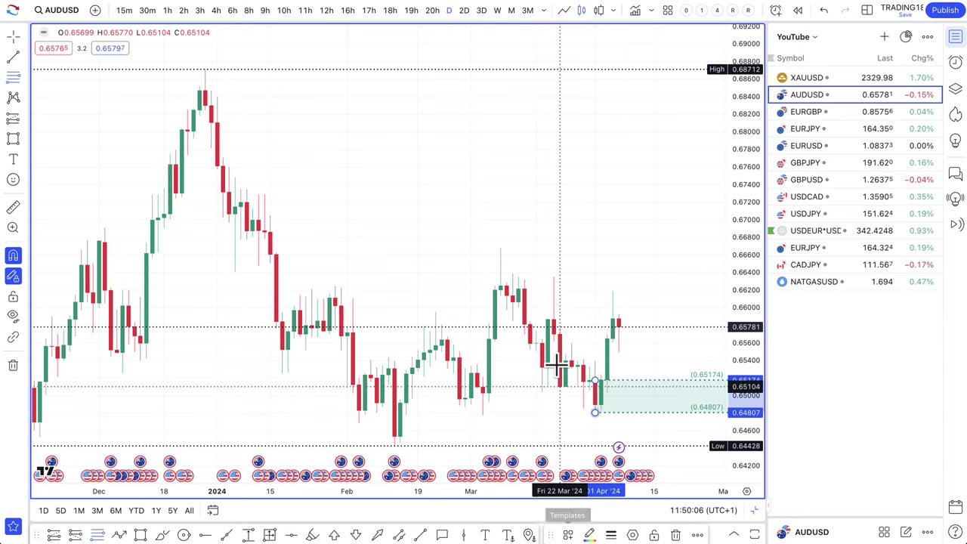
Step: Draw an AUDUSD zone from 0.66063 to the 8 March high at 0.66677 and apply the SUPPLY template
{"action": "left_click", "coordinate": [519, 300]}
{"action": "left_click", "coordinate": [501, 247]}
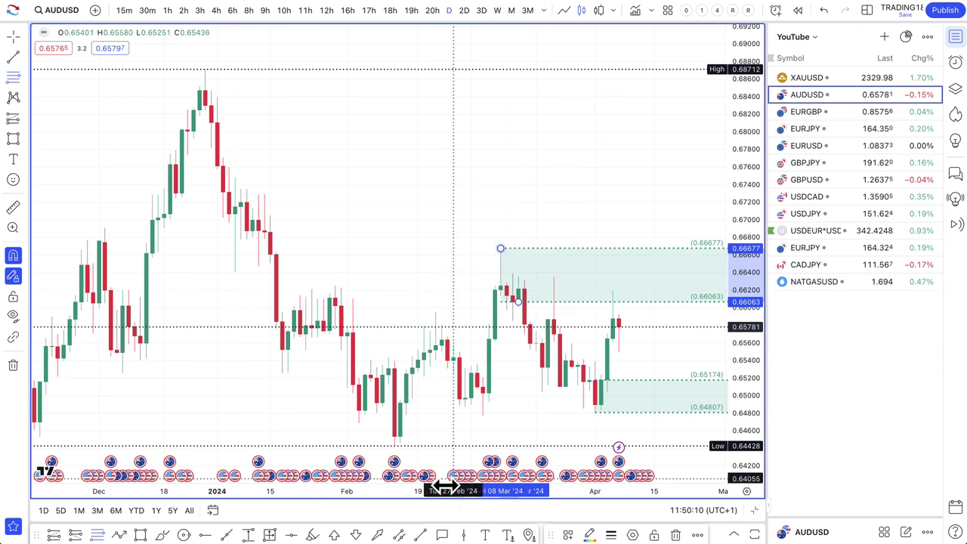
{"action": "left_click", "coordinate": [590, 534]}
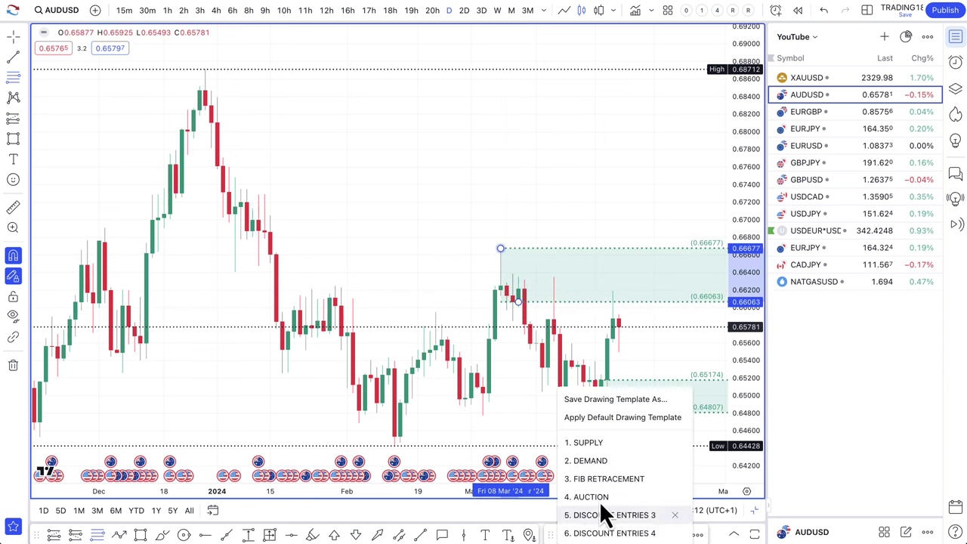
{"action": "left_click", "coordinate": [597, 442]}
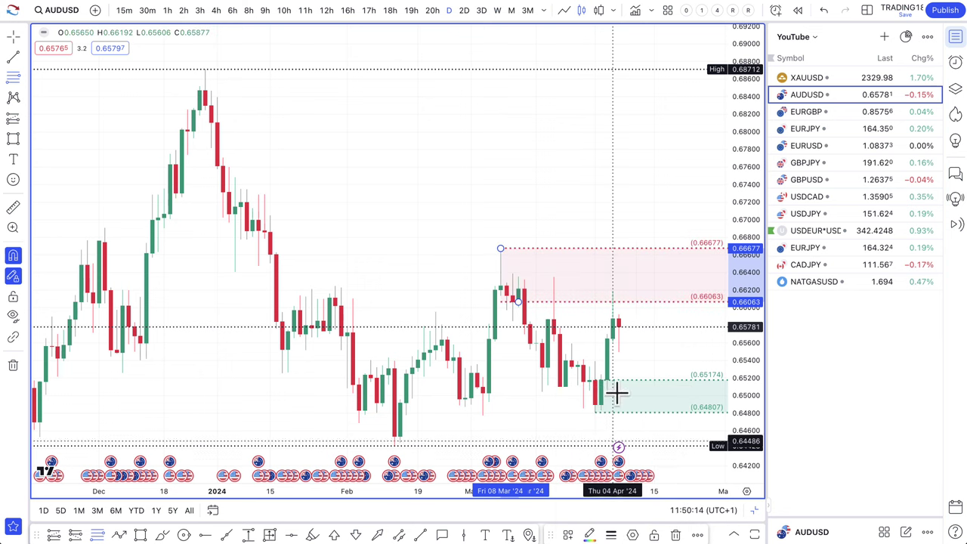
Step: Draw an AUDUSD projection path from about 0.658 down to about 0.650 in the demand zone, then up to about 0.6655
{"action": "scroll", "coordinate": [630, 350], "scroll_direction": "right", "scroll_amount": 5}
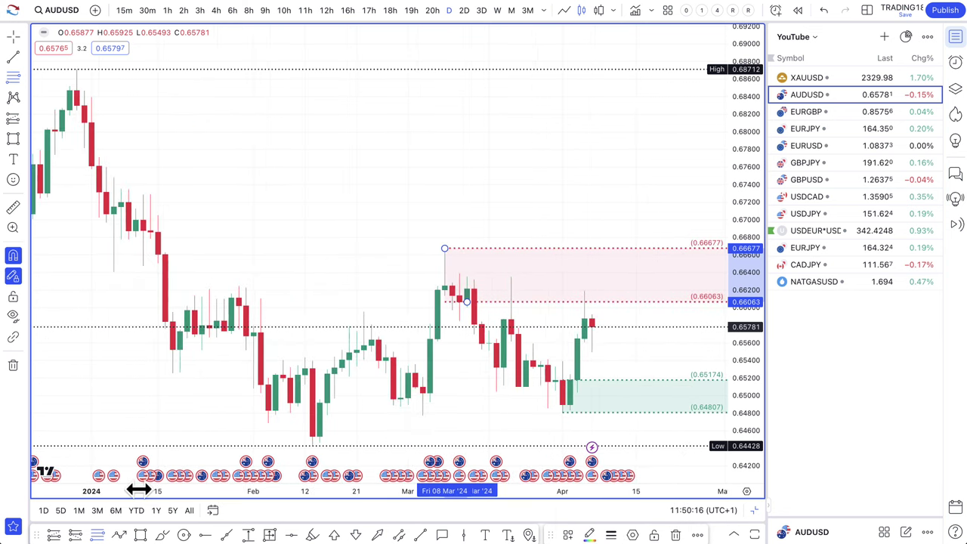
{"action": "left_click", "coordinate": [119, 534]}
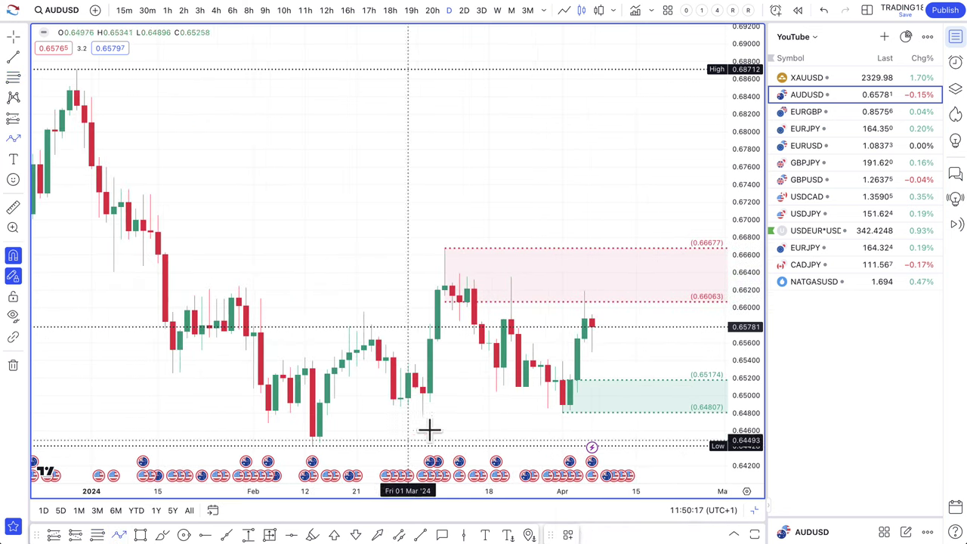
{"action": "left_click", "coordinate": [598, 327]}
{"action": "left_click", "coordinate": [620, 394]}
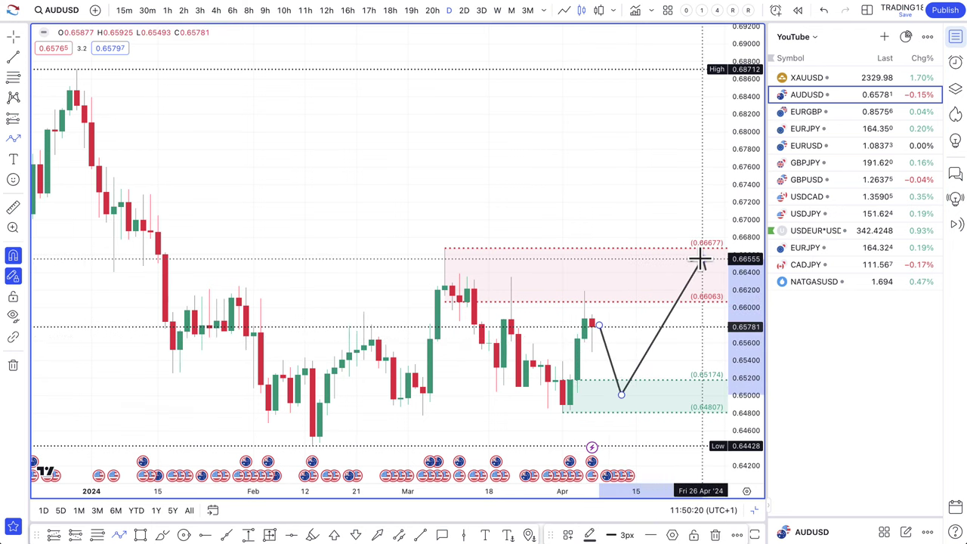
{"action": "double_click", "coordinate": [700, 259]}
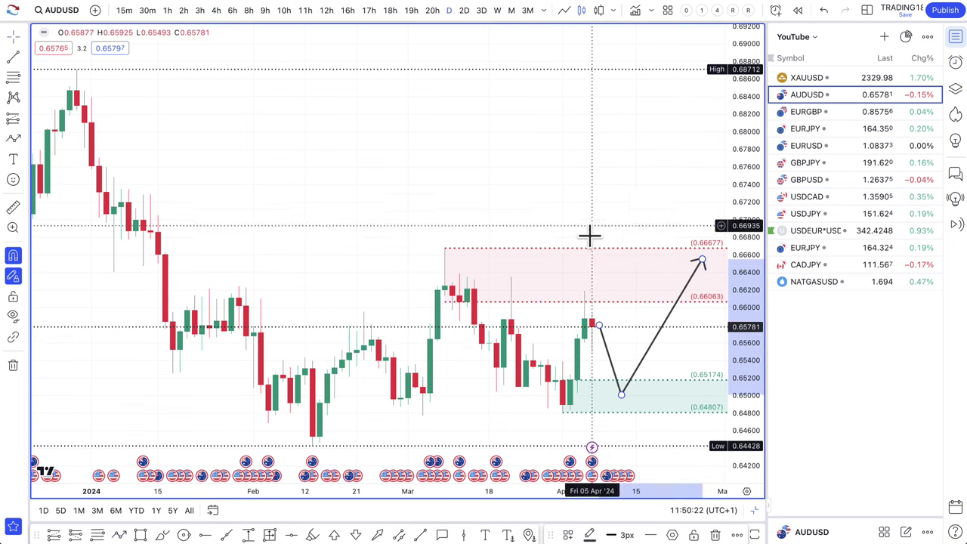
{"action": "scroll", "coordinate": [612, 281], "scroll_direction": "down", "scroll_amount": 4}
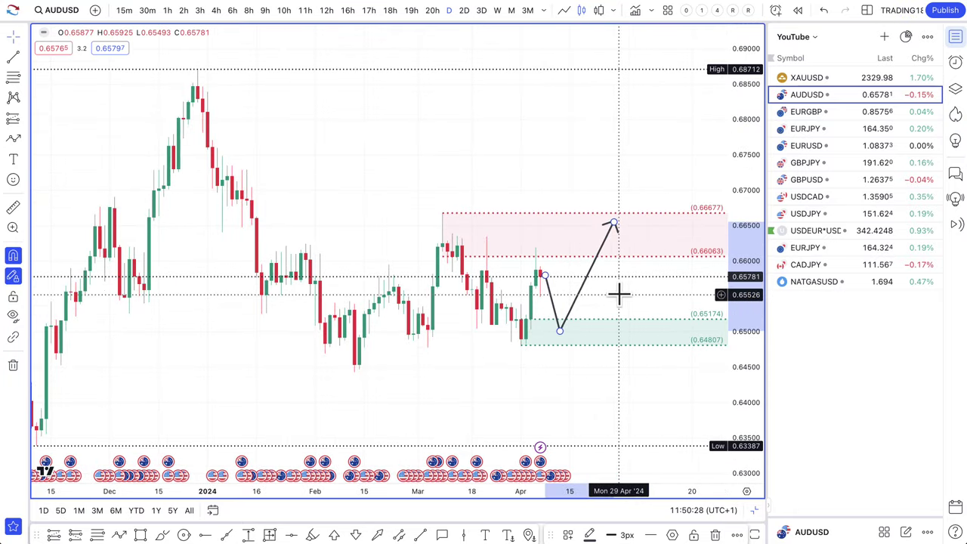
Step: Stretch the AUDUSD projection path, moving its arrowhead to about 0.6649 near 1 May and its low to about 0.6498 in mid-April
{"action": "scroll", "coordinate": [619, 292], "scroll_direction": "up", "scroll_amount": 3}
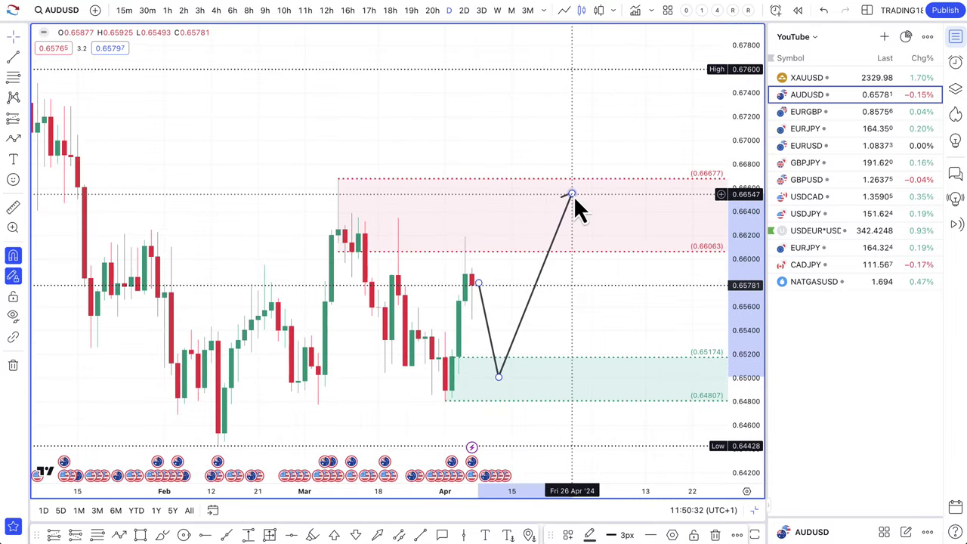
{"action": "left_click_drag", "start_coordinate": [573, 195], "coordinate": [593, 202]}
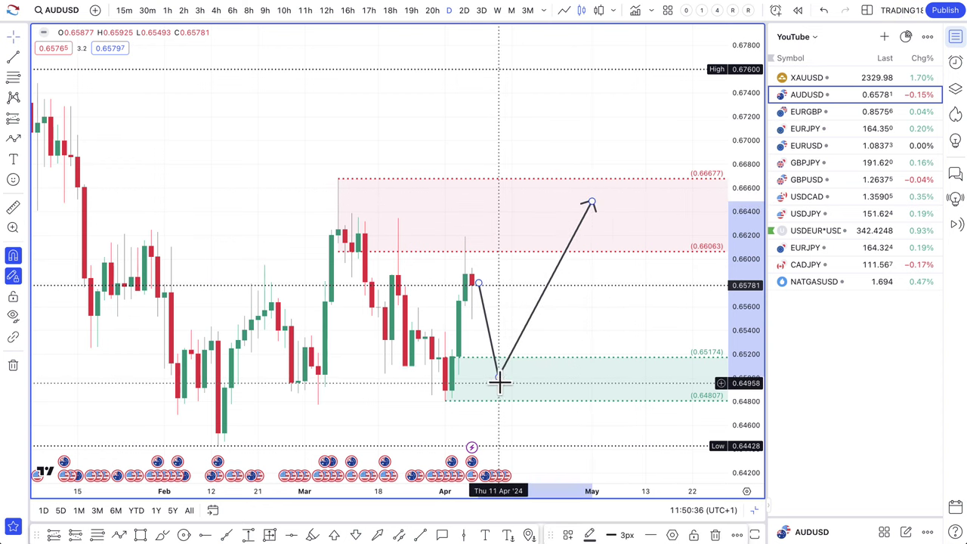
{"action": "left_click_drag", "start_coordinate": [498, 378], "coordinate": [519, 381]}
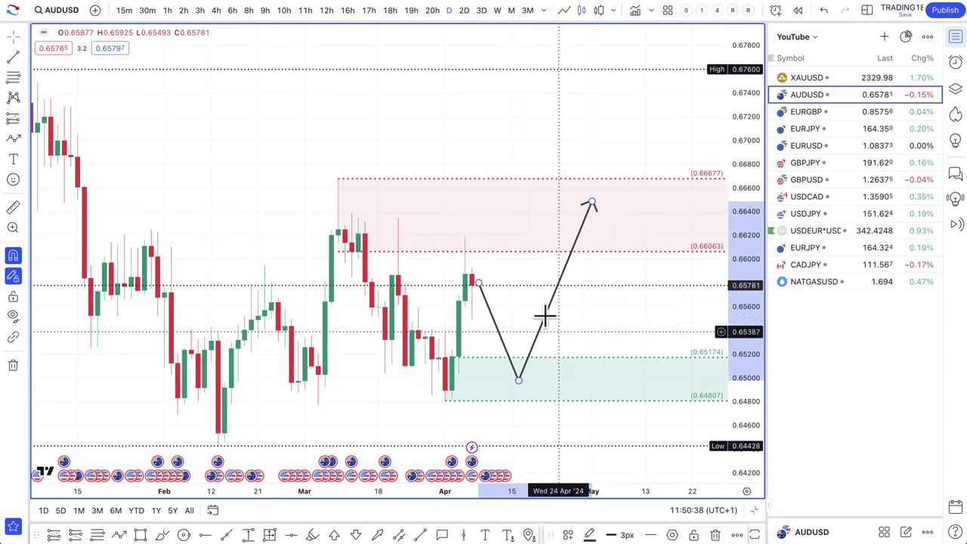
Step: Draw an AUDUSD supply zone from 0.67483 to 0.66877 starting at 5 January
{"action": "scroll", "coordinate": [546, 269], "scroll_direction": "down", "scroll_amount": 2}
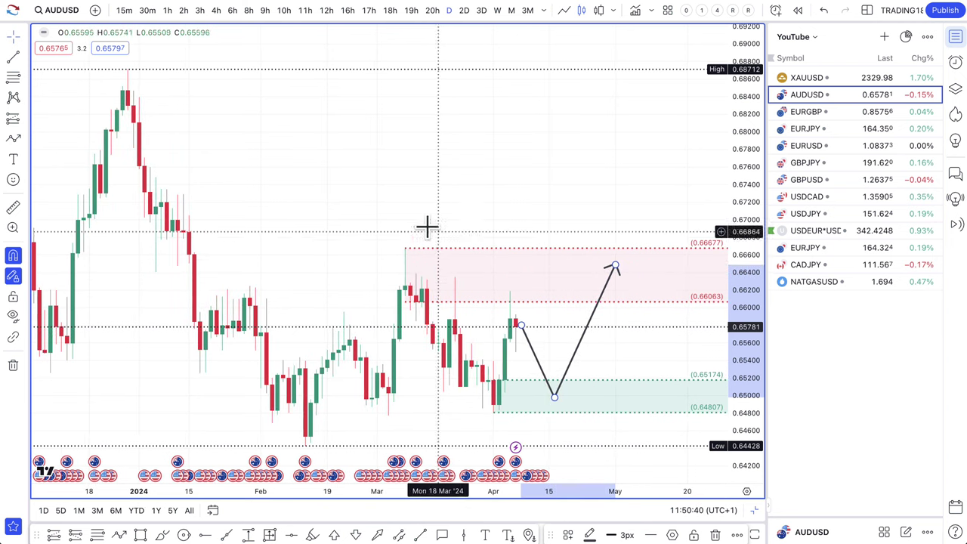
{"action": "left_click", "coordinate": [13, 76]}
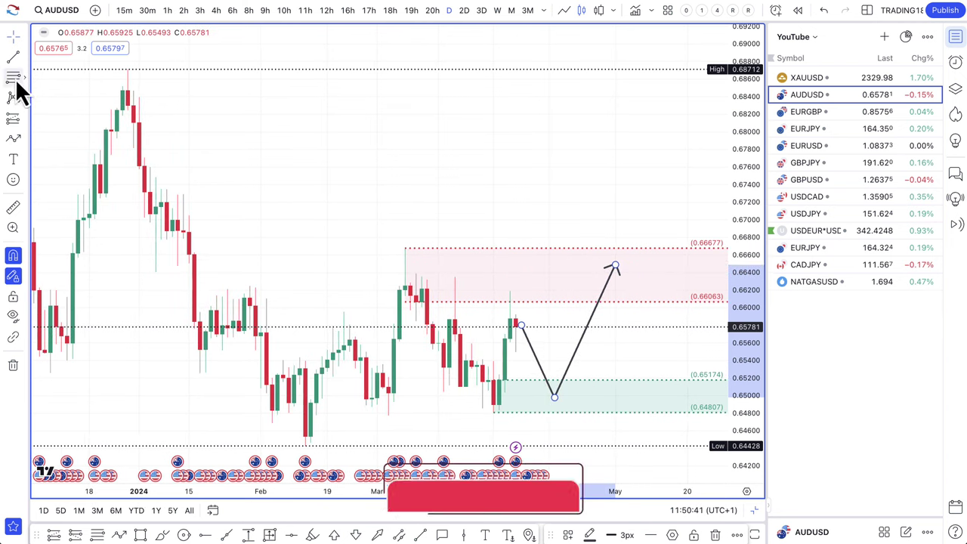
{"action": "left_click", "coordinate": [157, 180]}
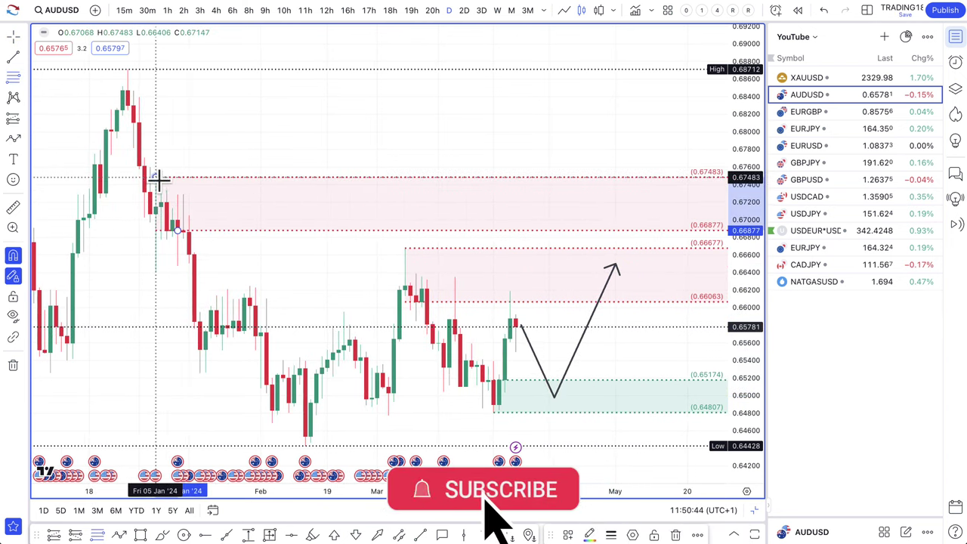
{"action": "scroll", "coordinate": [340, 253], "scroll_direction": "up", "scroll_amount": 1}
{"action": "scroll", "coordinate": [518, 305], "scroll_direction": "down", "scroll_amount": 2}
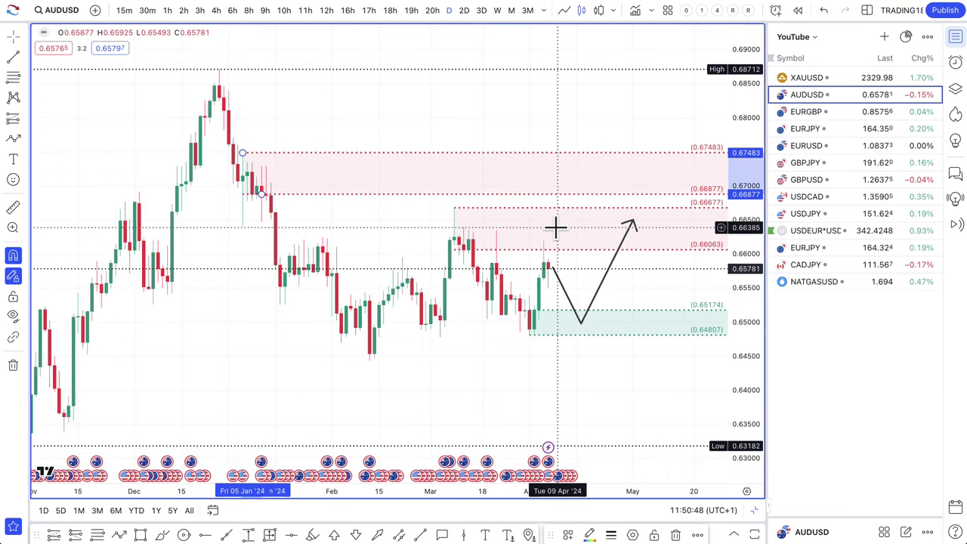
{"action": "key", "text": "Escape"}
Step: Move the AUDUSD projection's arrowhead to about 0.6636 at 25 April, inside the lower supply zone
{"action": "scroll", "coordinate": [555, 227], "scroll_direction": "up", "scroll_amount": 2}
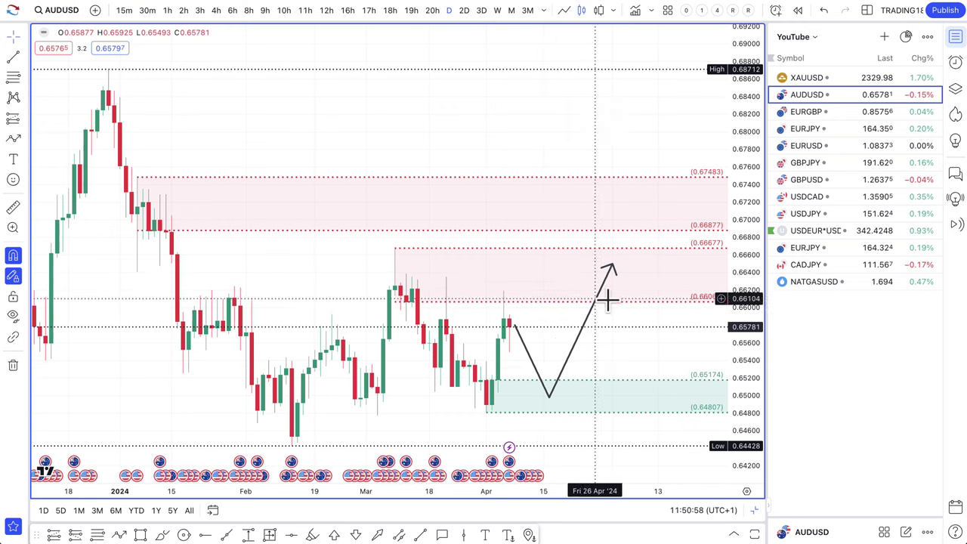
{"action": "mouse_move", "coordinate": [613, 267]}
{"action": "left_mouse_down"}
{"action": "mouse_move", "coordinate": [598, 287]}
{"action": "mouse_move", "coordinate": [601, 276]}
{"action": "mouse_move", "coordinate": [589, 277]}
{"action": "left_mouse_up"}
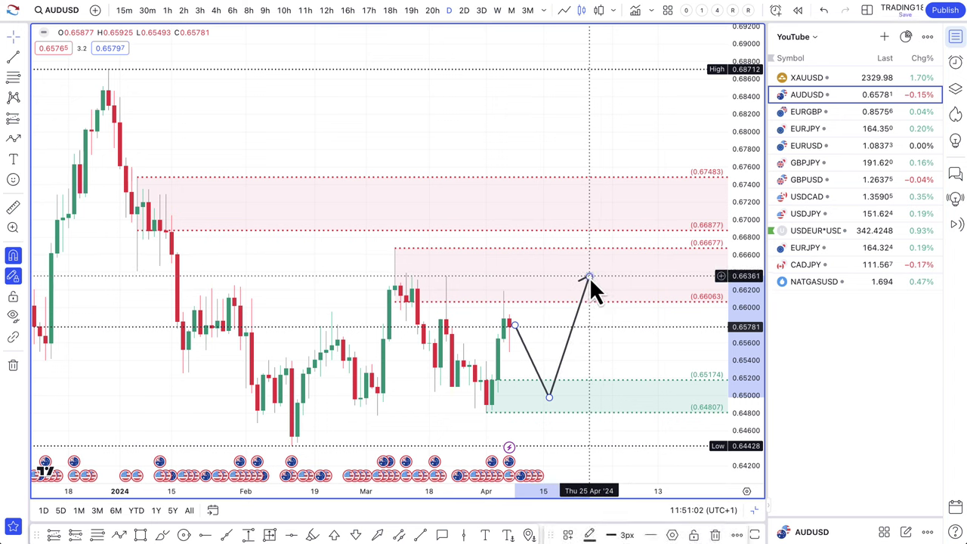
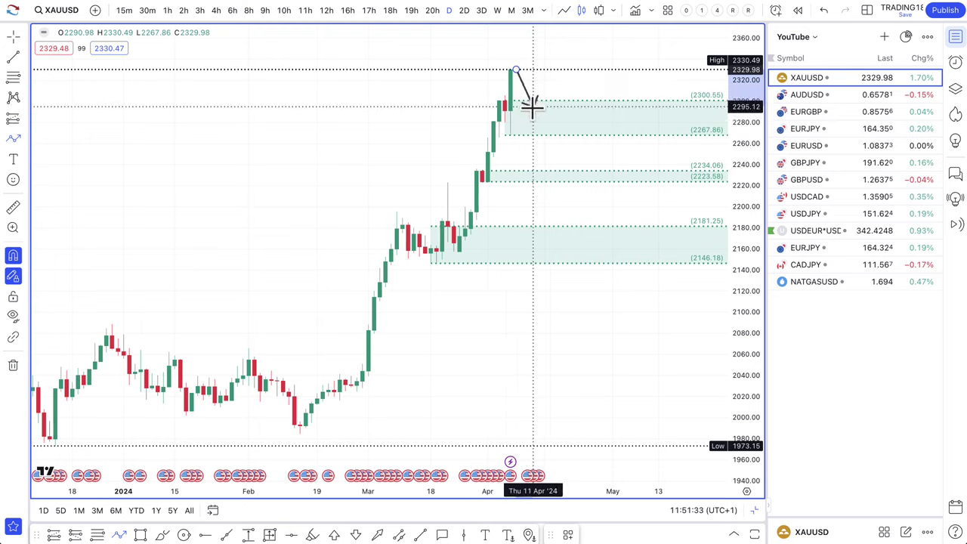
Step: Draw an XAUUSD path from about 2330 to 2224, 2329, 2229 and 2303, and remove it
{"action": "scroll", "coordinate": [524, 86], "scroll_direction": "down", "scroll_amount": 5}
{"action": "scroll", "coordinate": [526, 87], "scroll_direction": "down", "scroll_amount": 5}
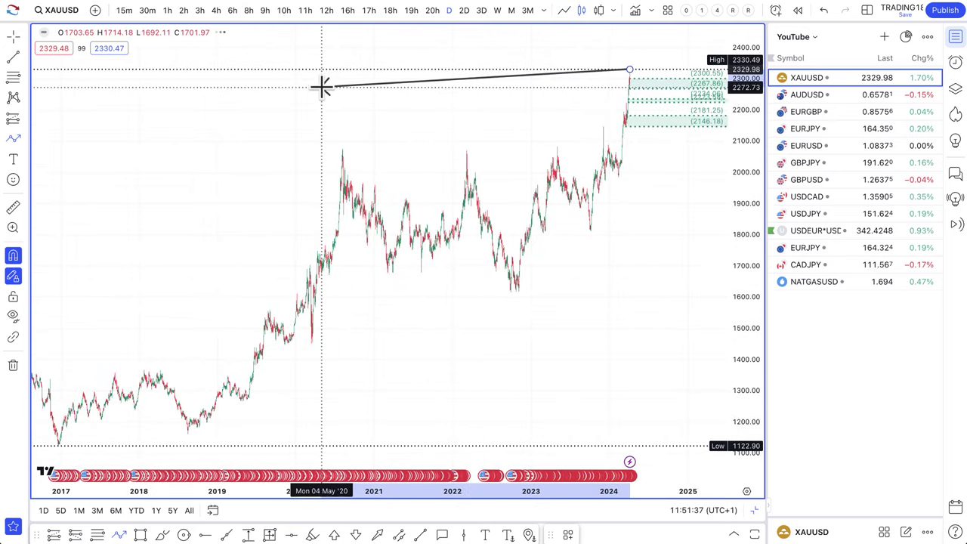
{"action": "scroll", "coordinate": [514, 121], "scroll_direction": "up", "scroll_amount": 1}
{"action": "scroll", "coordinate": [514, 121], "scroll_direction": "up", "scroll_amount": 10}
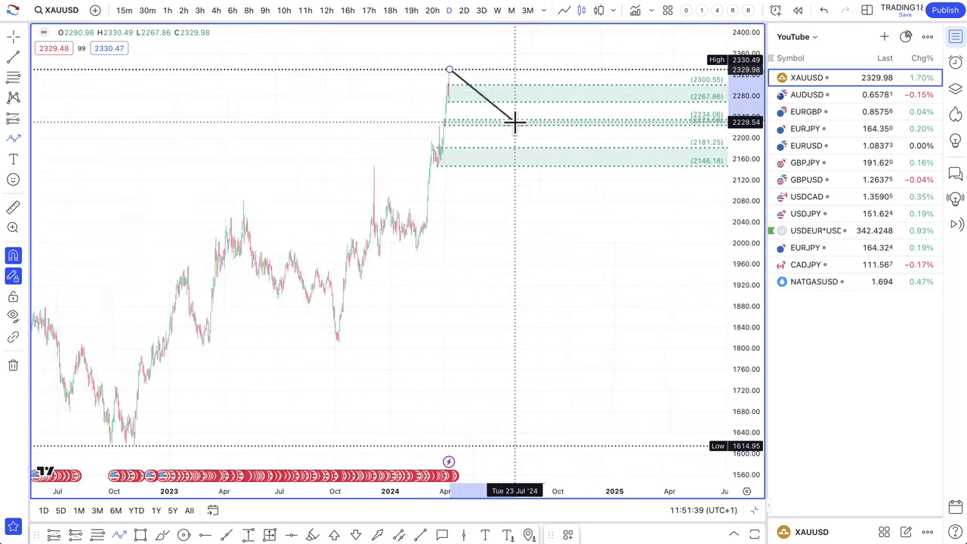
{"action": "scroll", "coordinate": [330, 115], "scroll_direction": "up", "scroll_amount": 5}
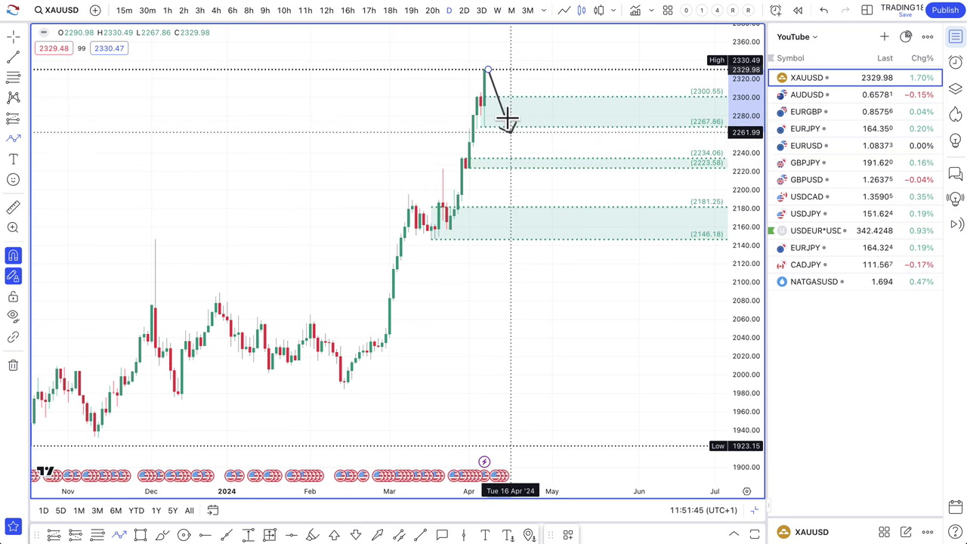
{"action": "left_click", "coordinate": [521, 168]}
{"action": "left_click", "coordinate": [556, 70]}
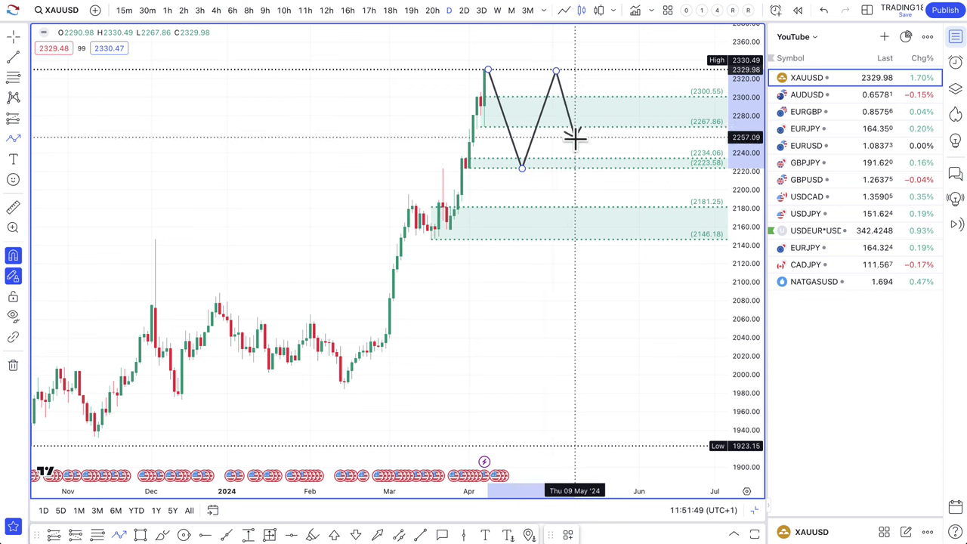
{"action": "left_click", "coordinate": [586, 163]}
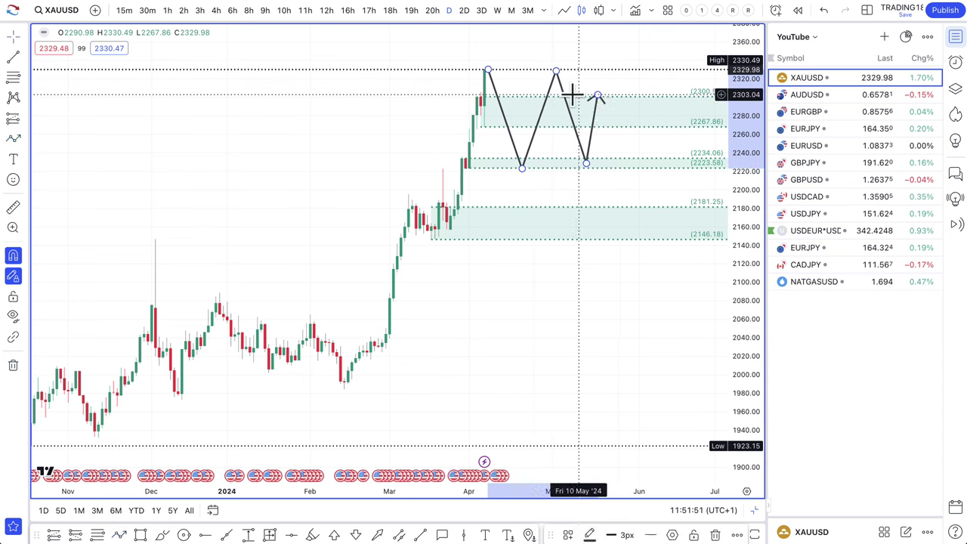
{"action": "key", "text": "Escape"}
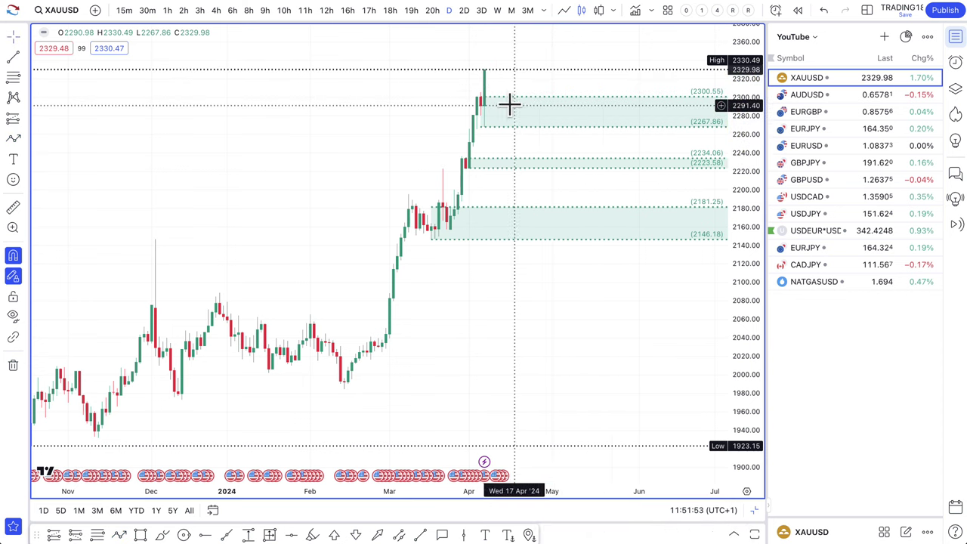
Step: Draw an XAUUSD projection path from about 2330 down to about 2271 in the upper demand zone, then up to about 2368
{"action": "left_click", "coordinate": [14, 139]}
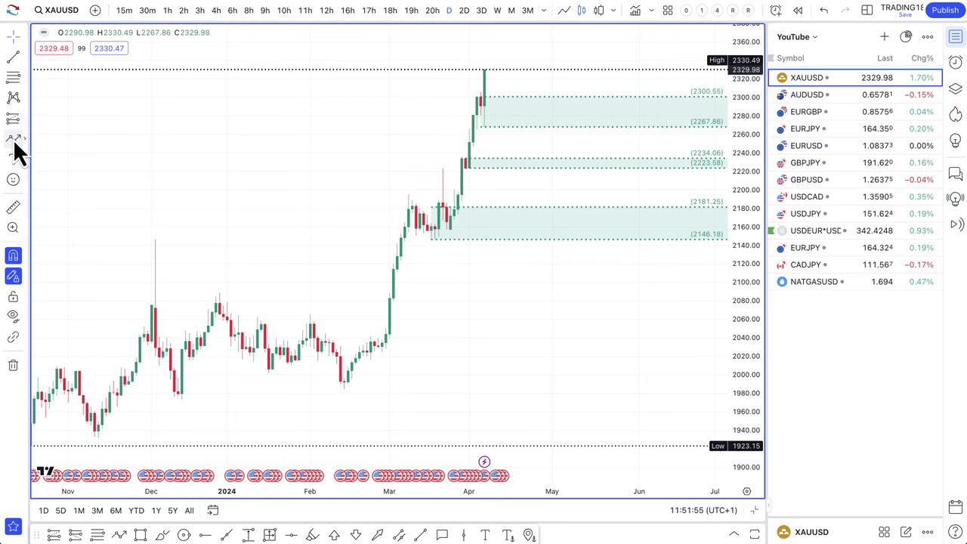
{"action": "left_click", "coordinate": [485, 69]}
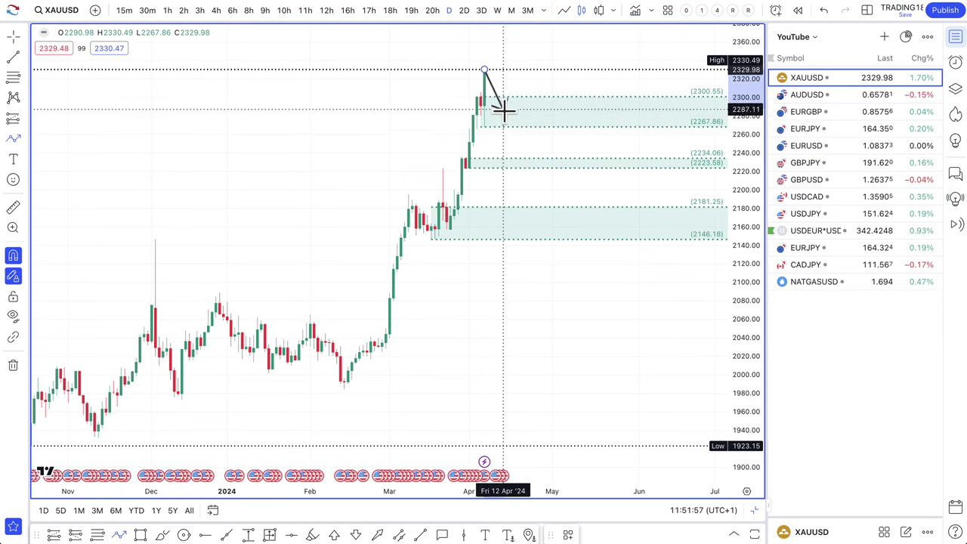
{"action": "left_click", "coordinate": [506, 124]}
{"action": "double_click", "coordinate": [546, 78]}
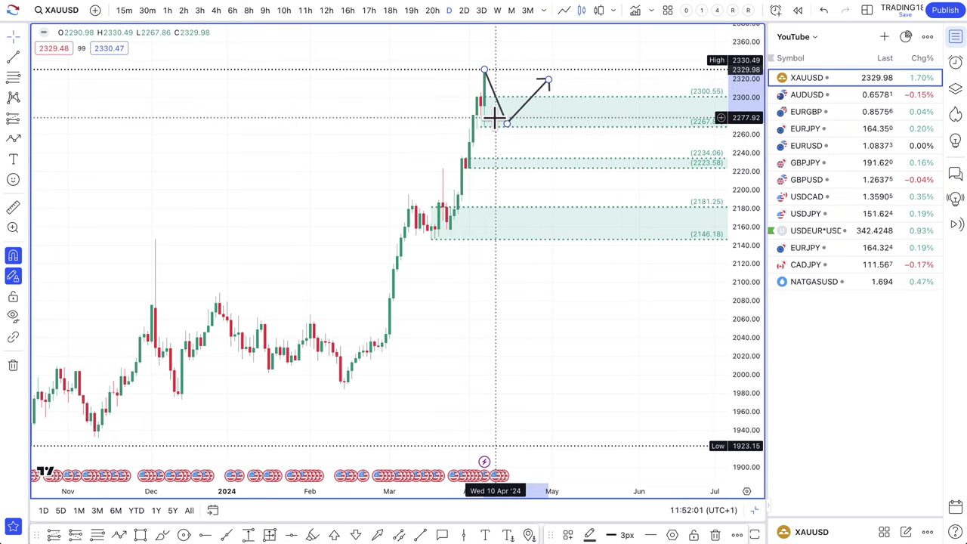
{"action": "left_click_drag", "start_coordinate": [509, 126], "coordinate": [518, 128]}
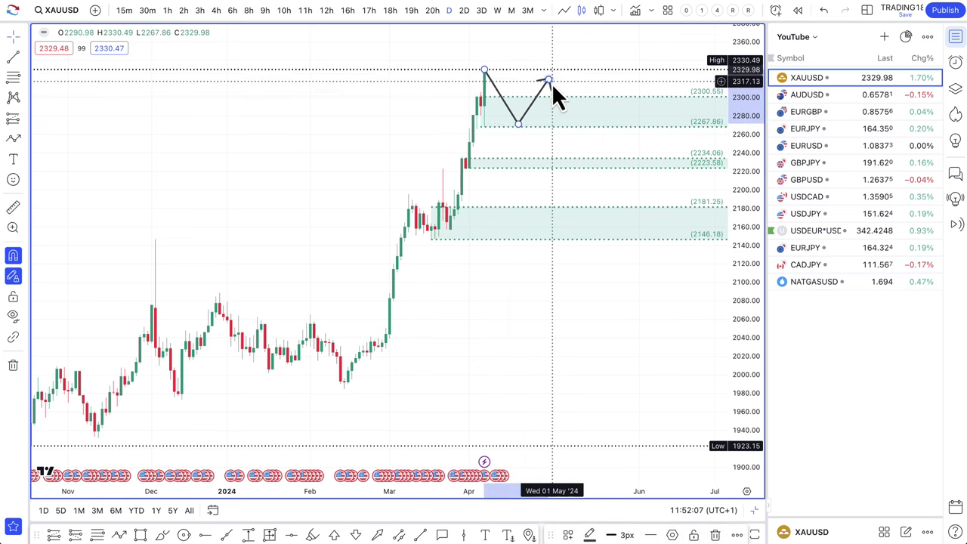
{"action": "left_click_drag", "start_coordinate": [550, 82], "coordinate": [552, 35]}
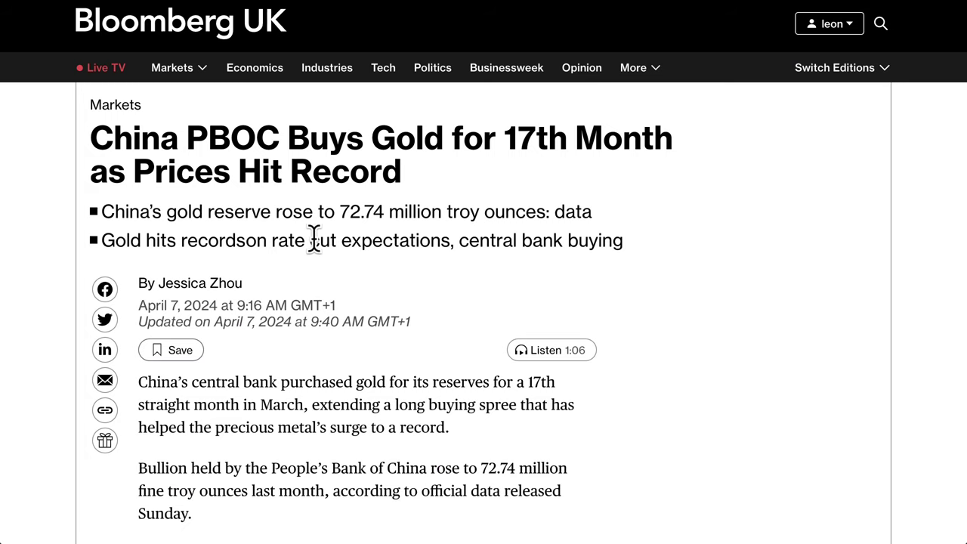
Step: Read the Bloomberg article on China's PBOC gold buying, highlighting "17th Month" in the headline and the summary points
{"action": "scroll", "coordinate": [313, 241], "scroll_direction": "down", "scroll_amount": 1}
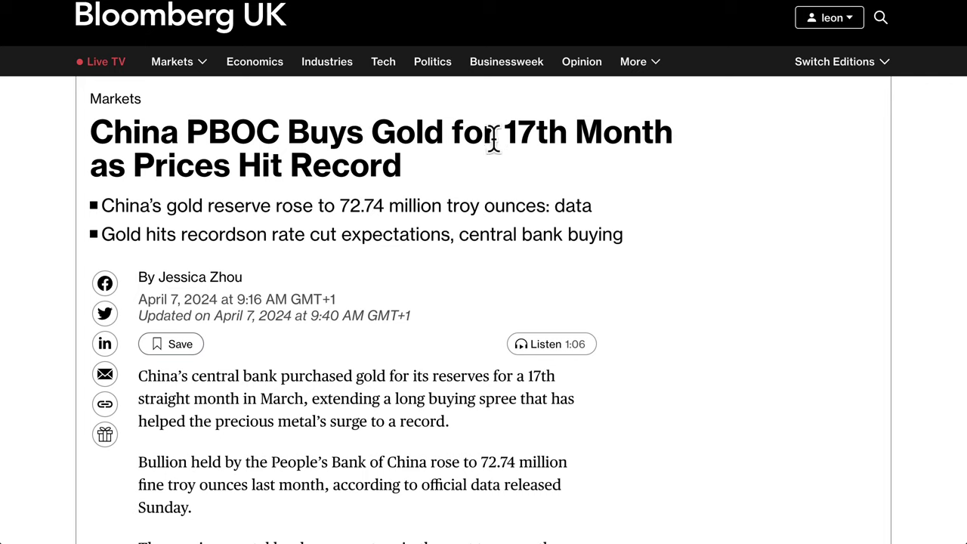
{"action": "left_click_drag", "start_coordinate": [492, 141], "coordinate": [676, 154]}
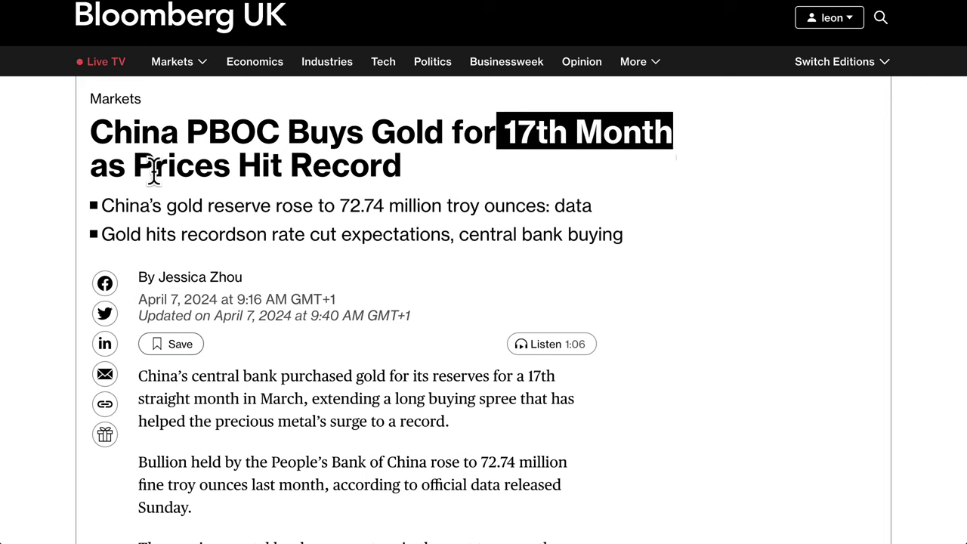
{"action": "left_click", "coordinate": [352, 163]}
{"action": "left_click_drag", "start_coordinate": [123, 206], "coordinate": [531, 231]}
{"action": "left_click", "coordinate": [206, 231]}
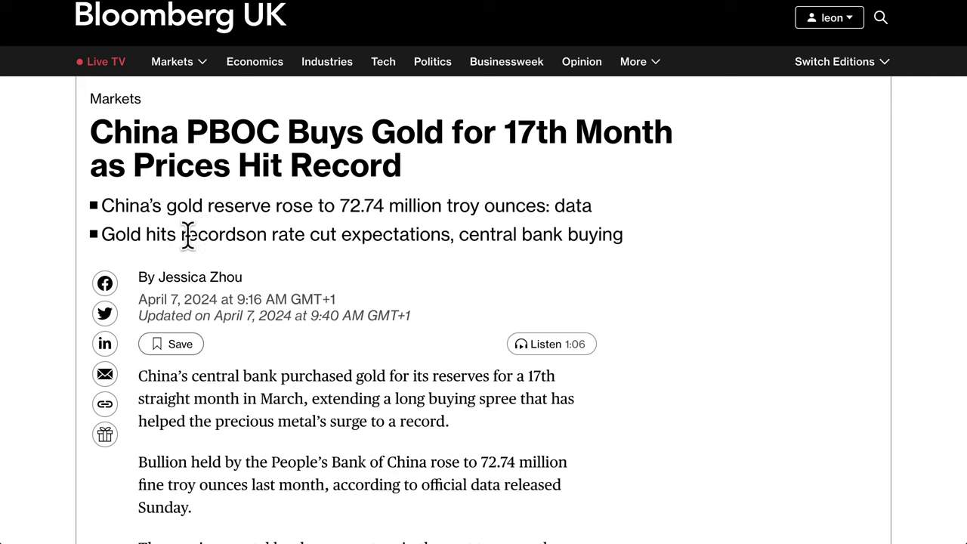
{"action": "left_click_drag", "start_coordinate": [186, 235], "coordinate": [618, 232]}
{"action": "scroll", "coordinate": [509, 355], "scroll_direction": "down", "scroll_amount": 3}
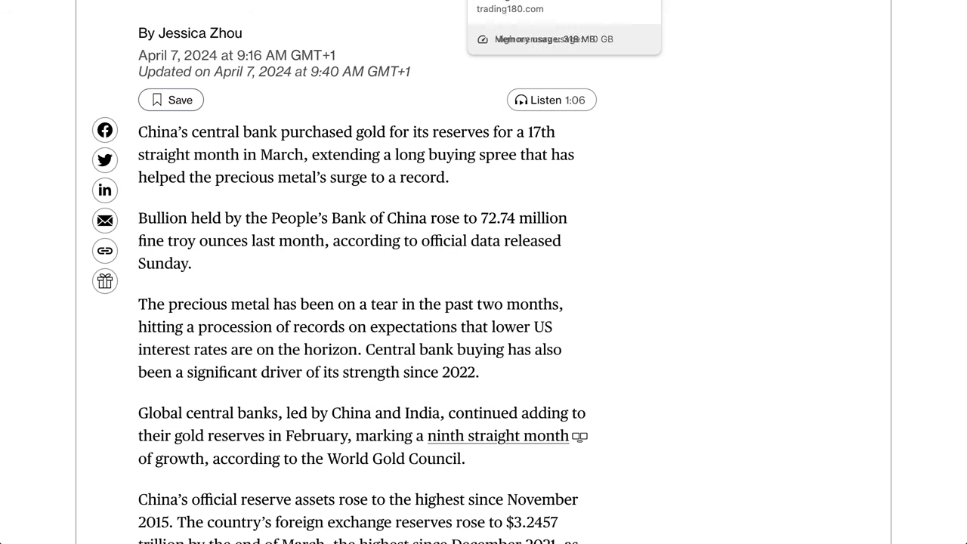
Step: Return to the XAUUSD chart and move the projection's low up to about 2278, within the upper demand zone
{"action": "left_click", "coordinate": [226, 0]}
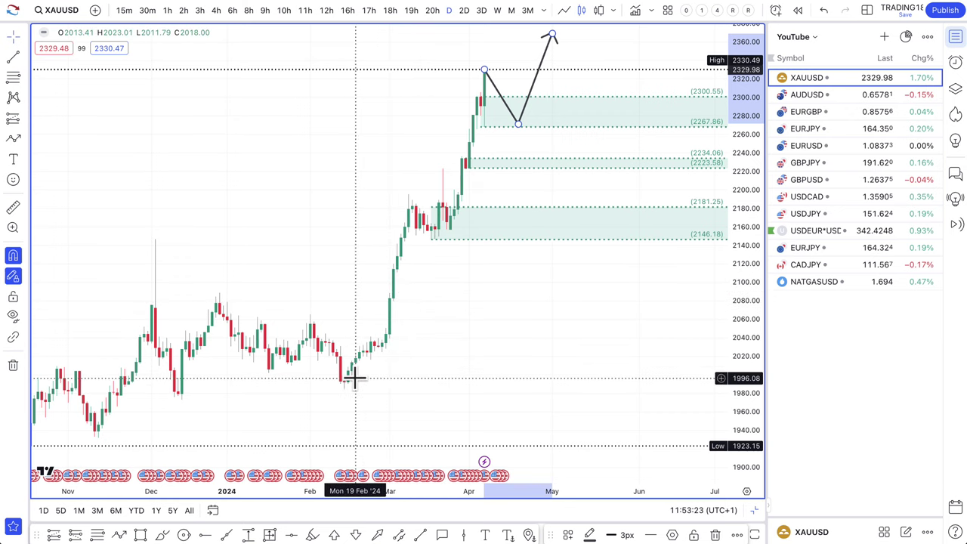
{"action": "scroll", "coordinate": [352, 378], "scroll_direction": "down", "scroll_amount": 3}
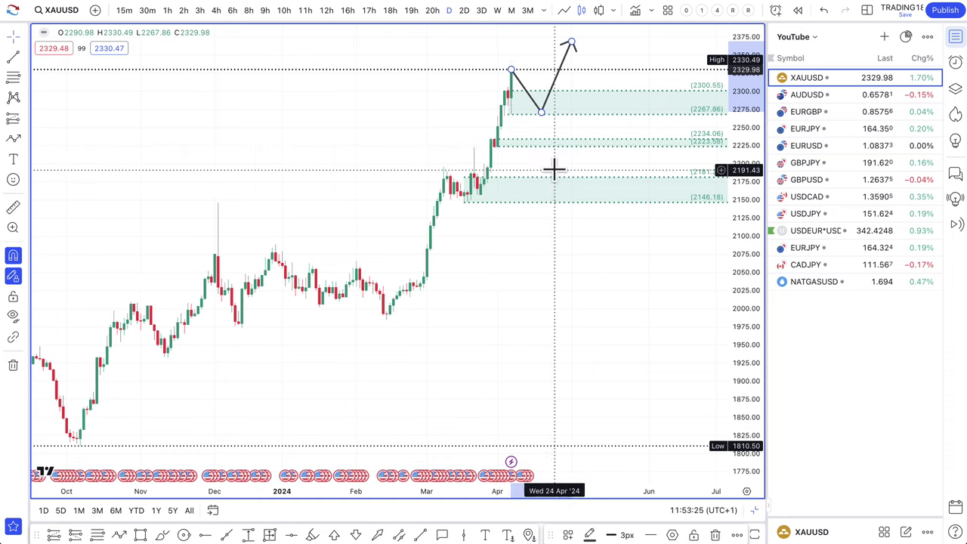
{"action": "scroll", "coordinate": [546, 204], "scroll_direction": "up", "scroll_amount": 5}
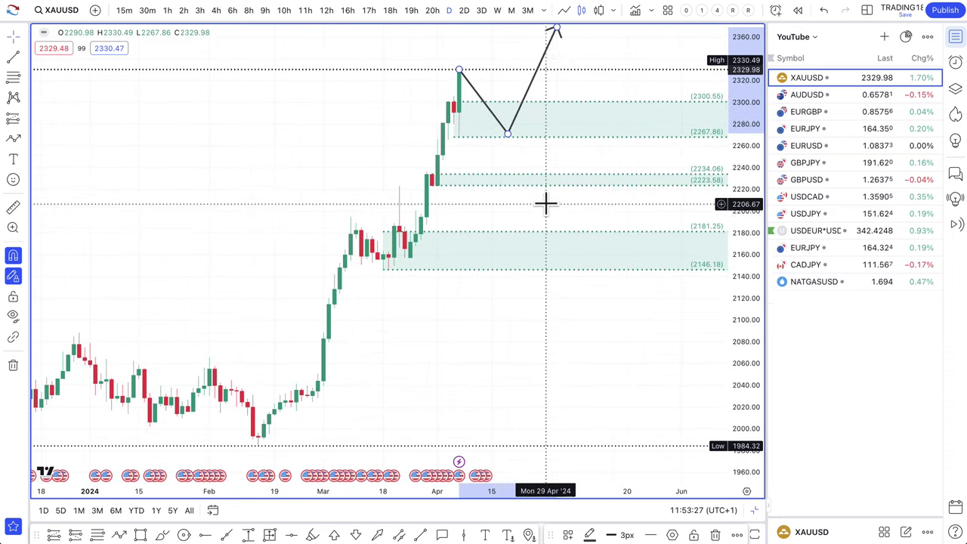
{"action": "right_click", "coordinate": [557, 117]}
{"action": "mouse_move", "coordinate": [508, 137]}
{"action": "left_mouse_down"}
{"action": "mouse_move", "coordinate": [497, 133]}
{"action": "mouse_move", "coordinate": [499, 176]}
{"action": "mouse_move", "coordinate": [502, 126]}
{"action": "left_mouse_up"}
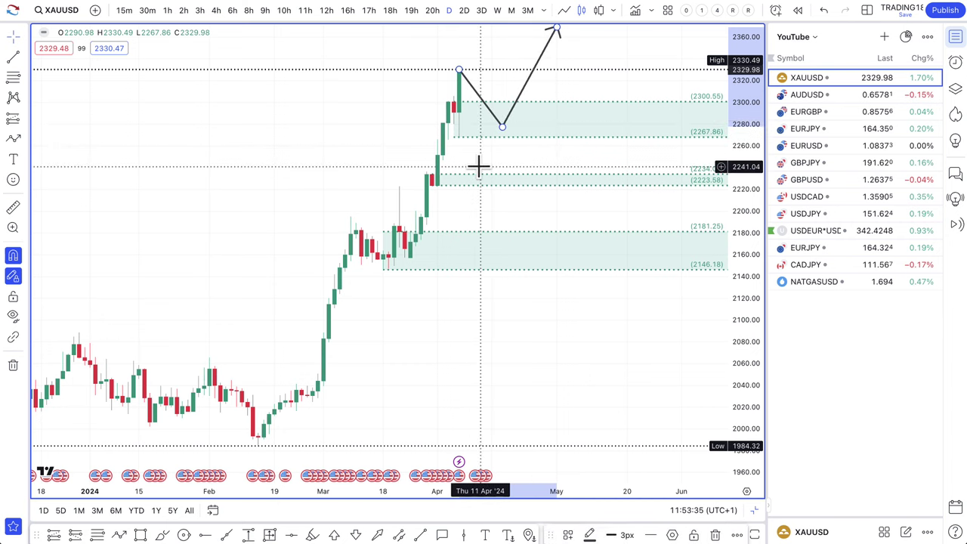